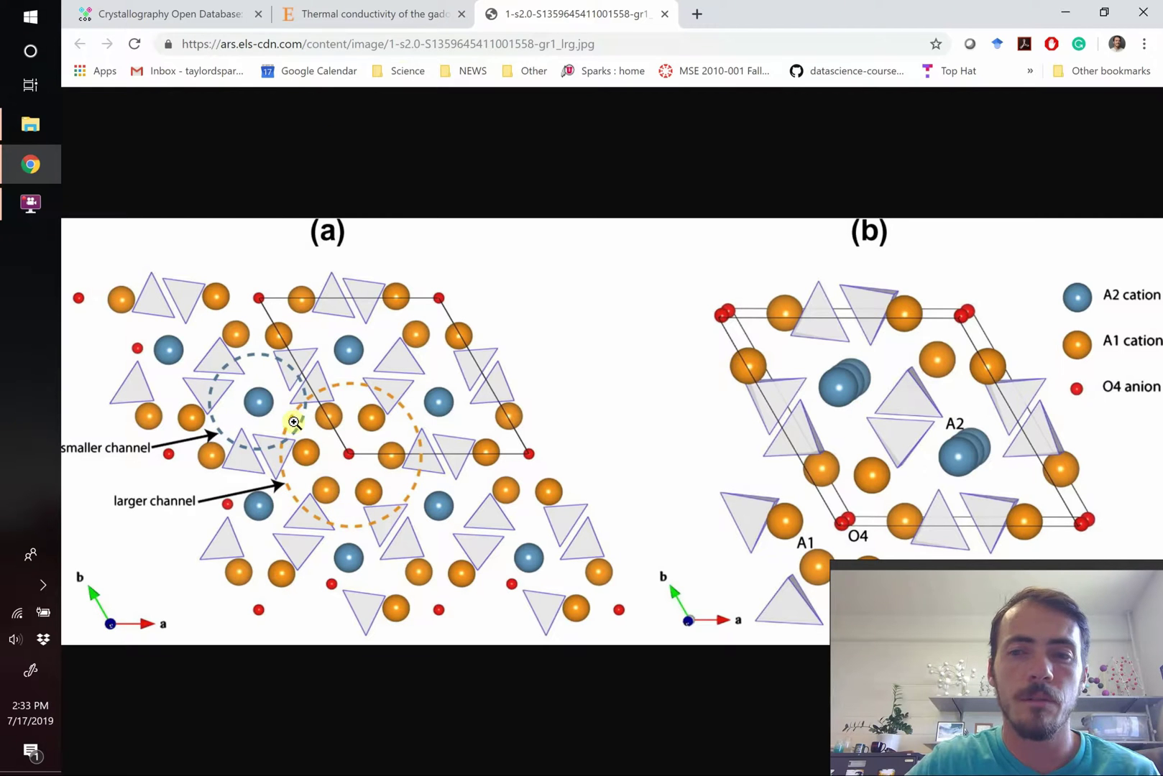
# View the full-size Fig. 1 apatite structure image from the Thermal conductivity article
pyautogui.click(382, 13)
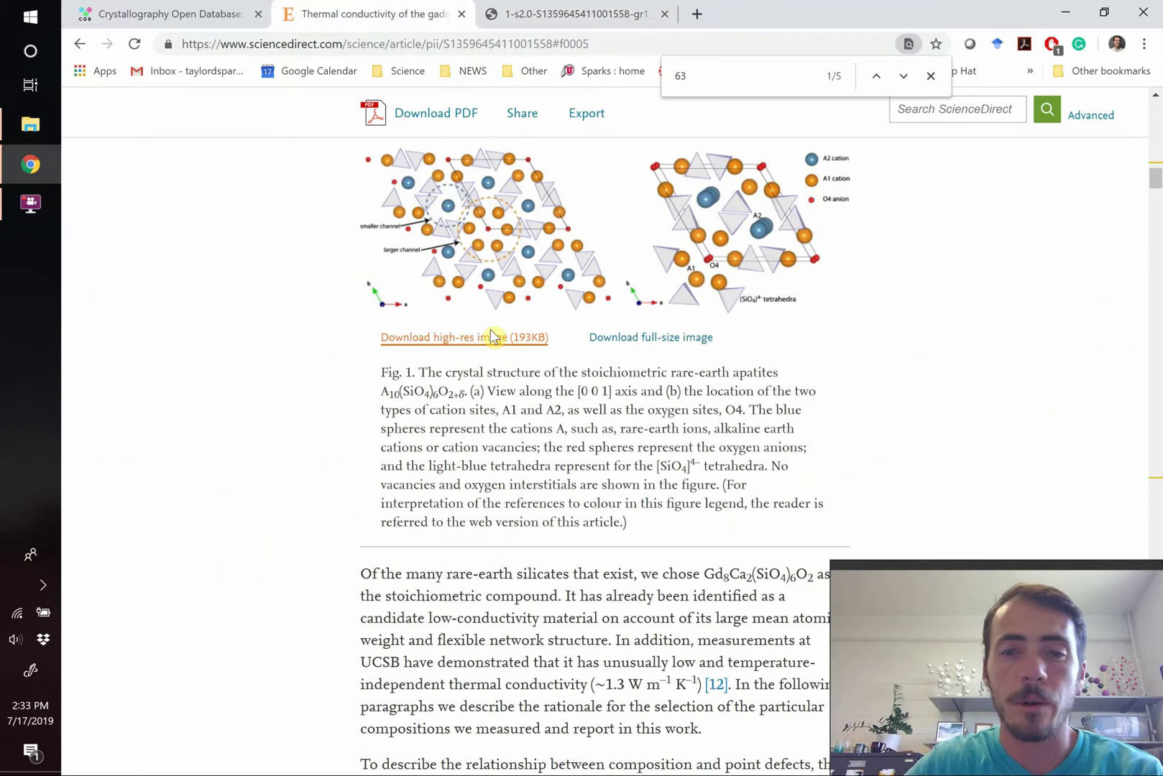
pyautogui.scroll(15, 492, 336)
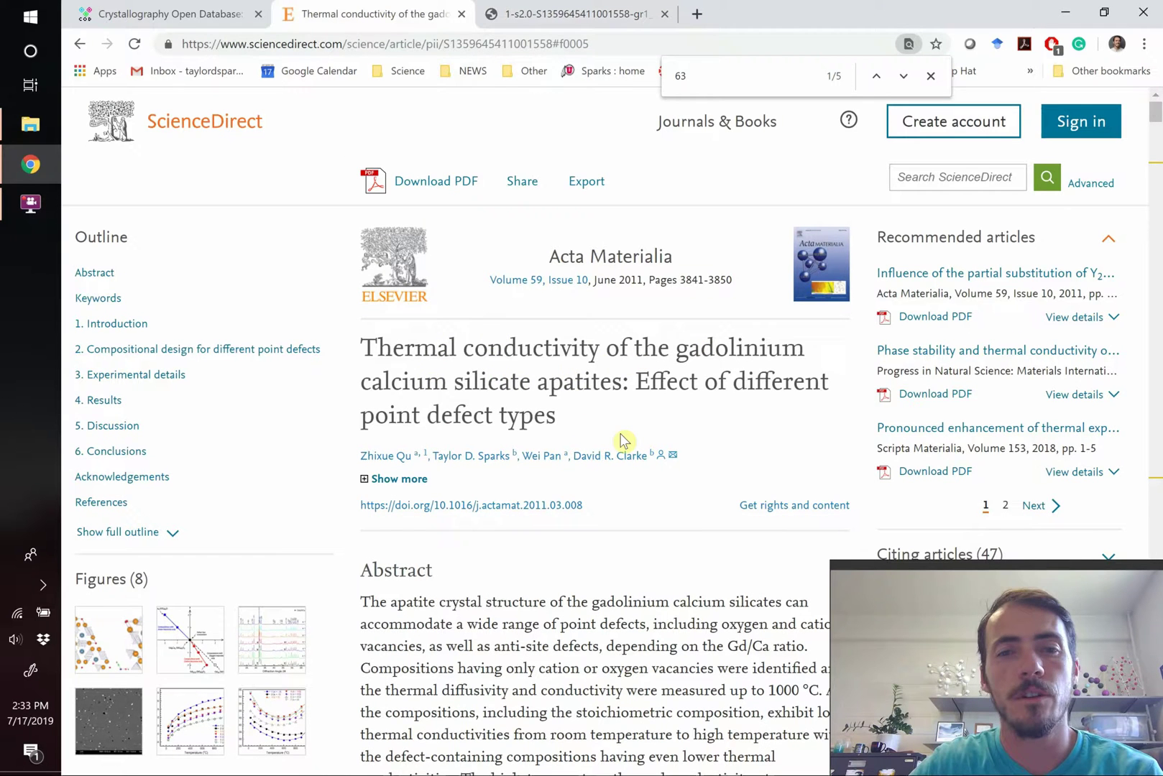
pyautogui.click(110, 640)
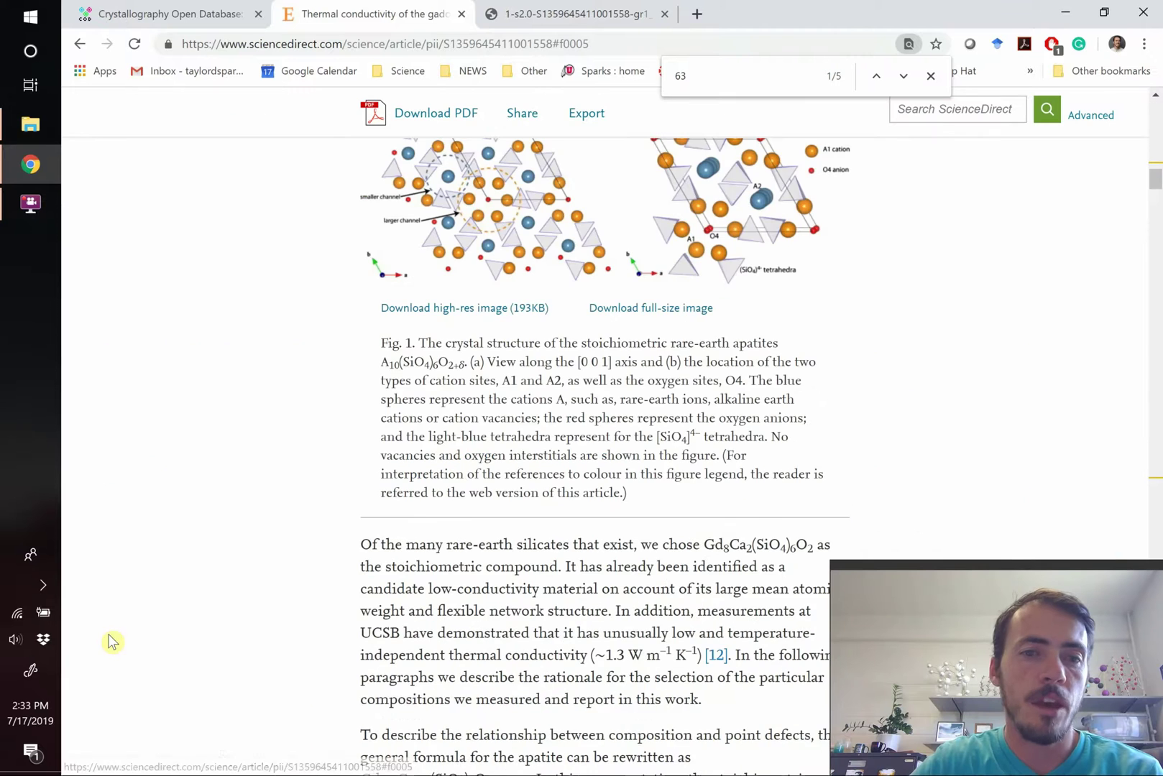
pyautogui.scroll(1, 449, 423)
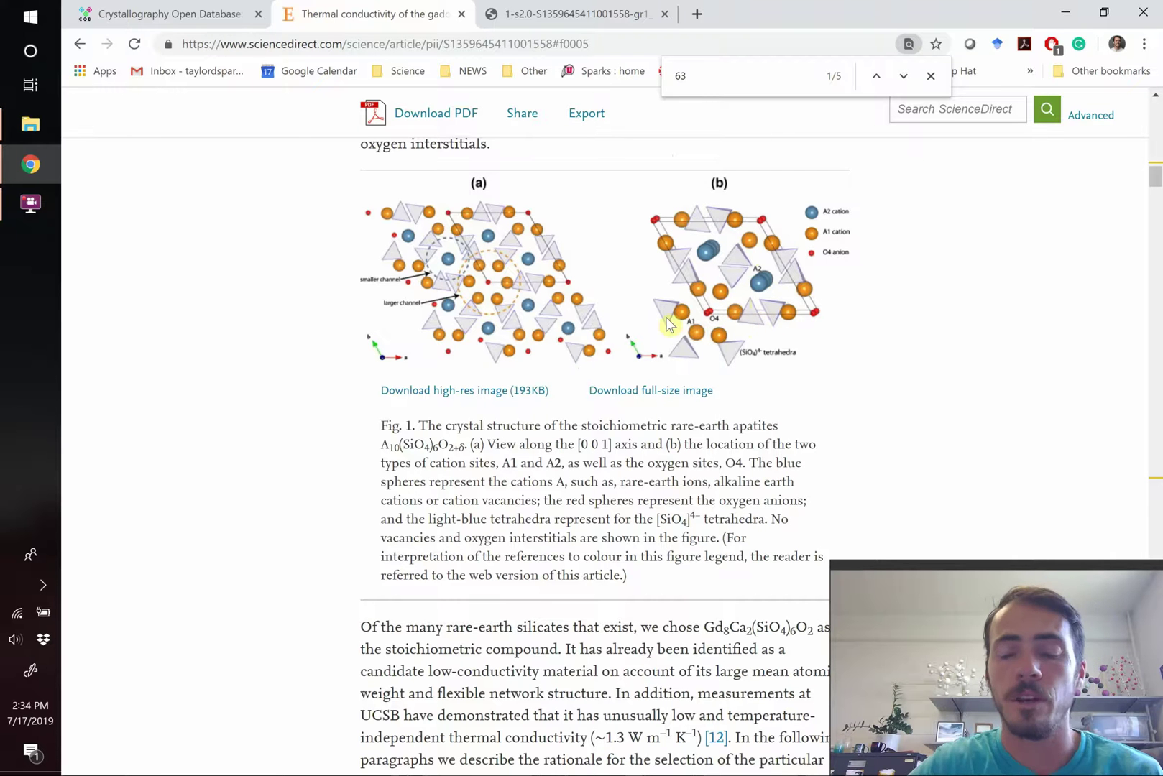
pyautogui.click(557, 15)
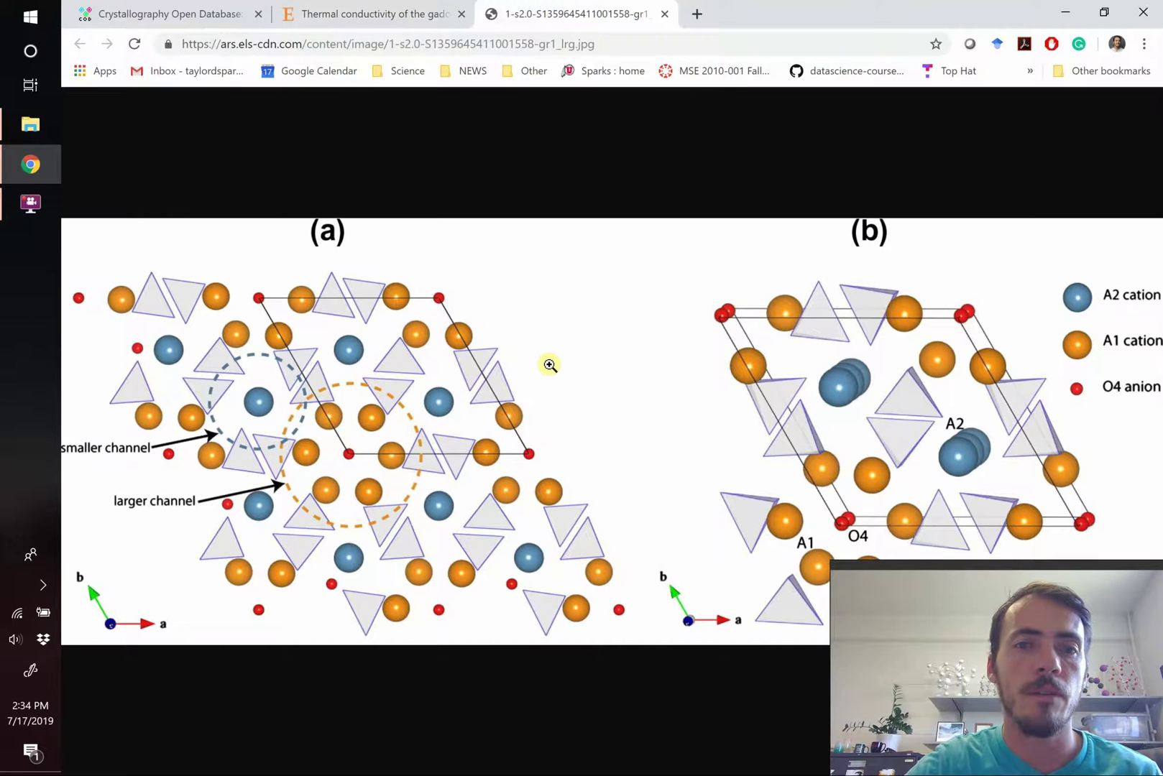
# Search the article for '6/' and highlight the space group P6₃/m
pyautogui.click(373, 10)
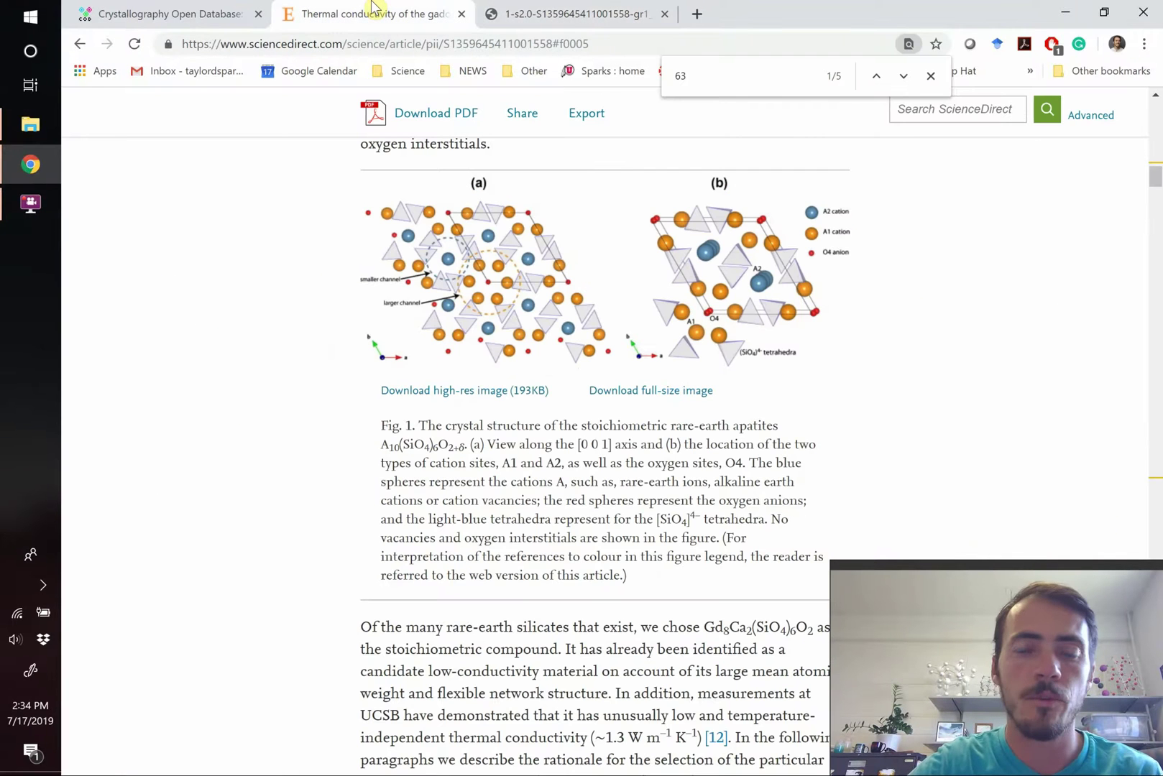
pyautogui.press('Escape')
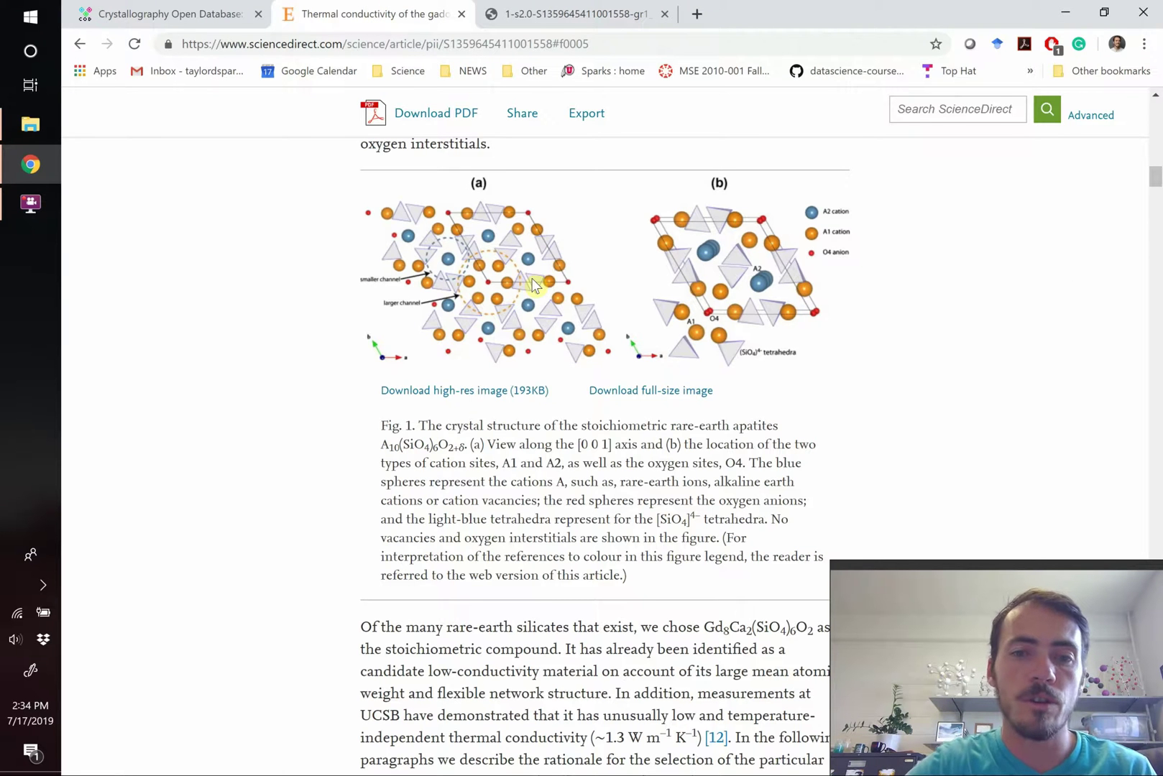
pyautogui.hotkey('ctrl', 'f')
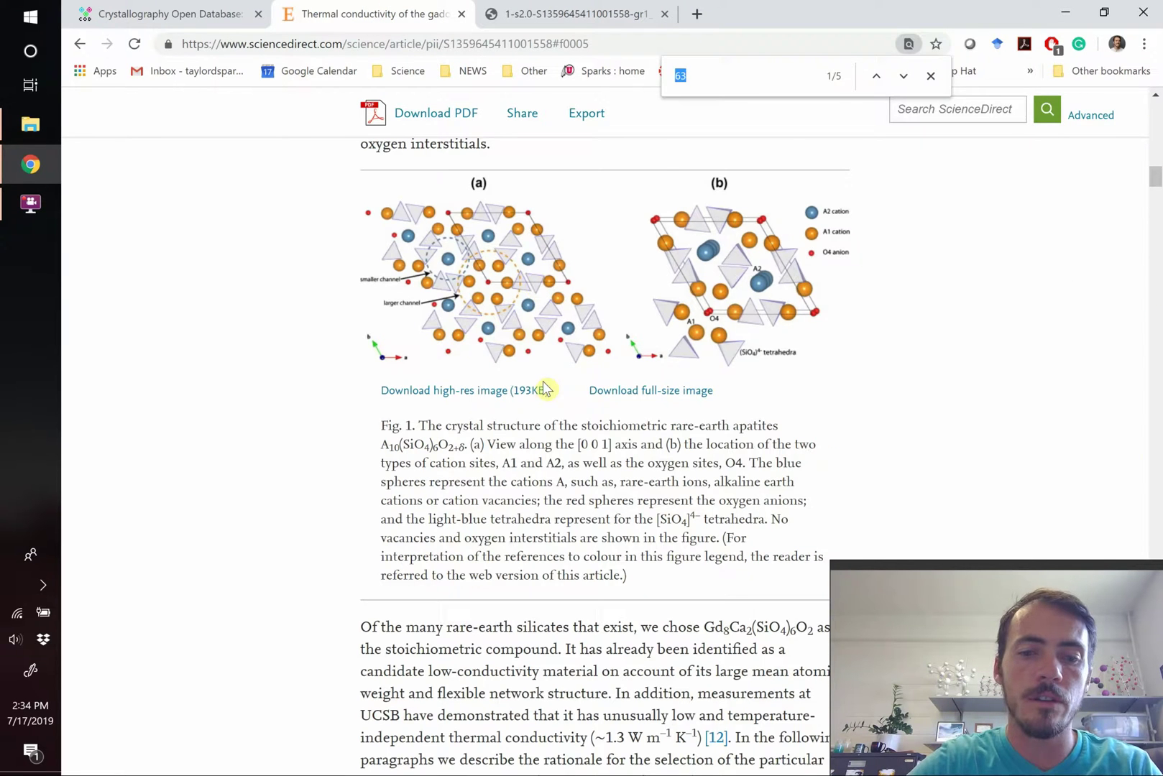
pyautogui.write('6/')
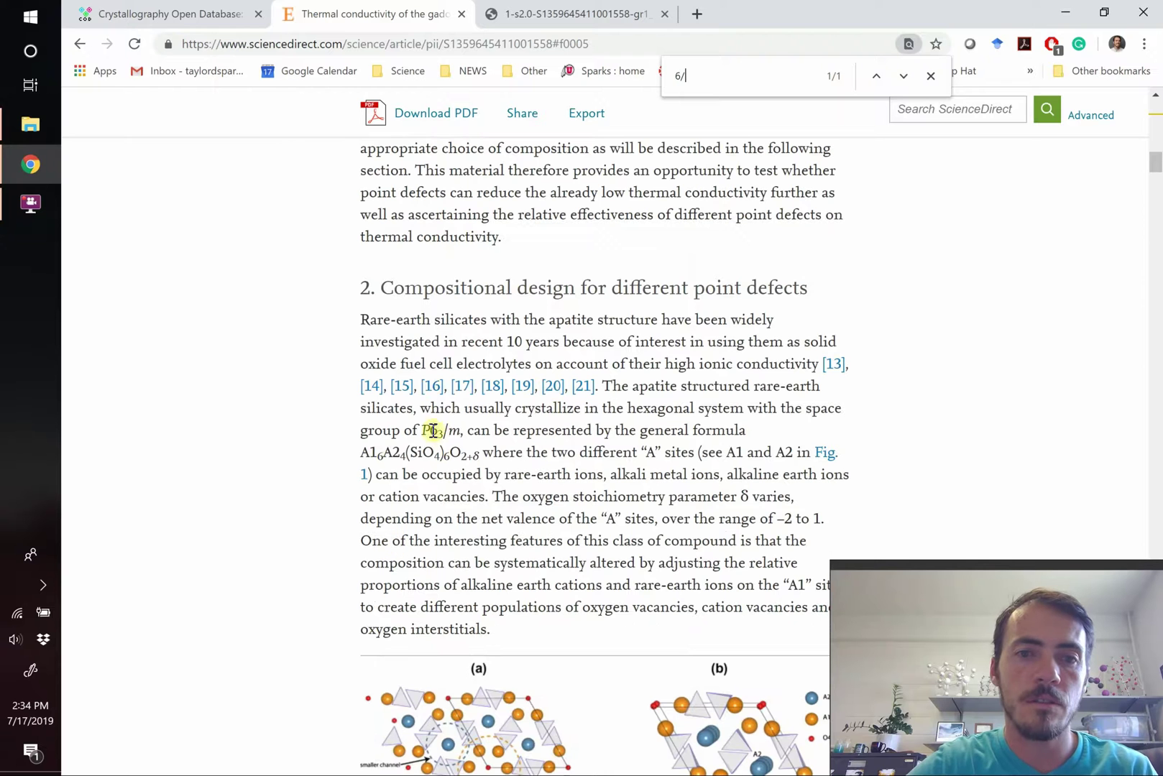
pyautogui.moveTo(422, 430); pyautogui.dragTo(462, 431)
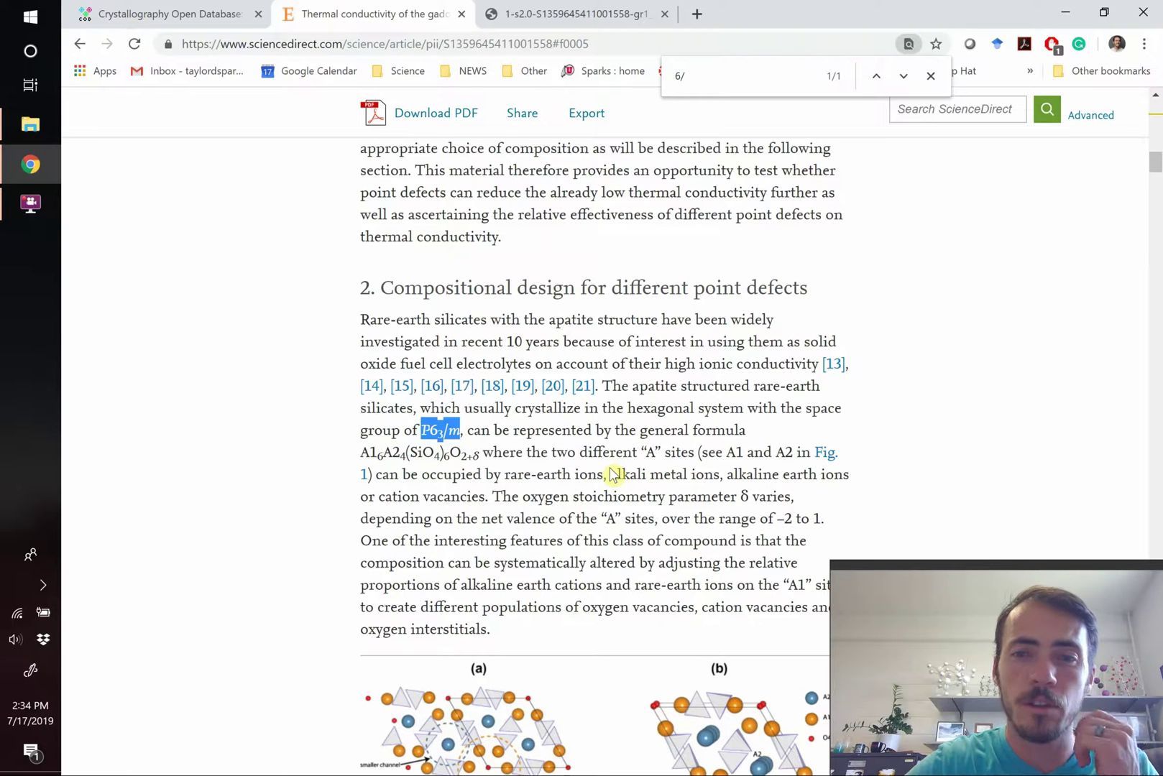
# Enter Gd, Ca, Si and O as the required elements in the COD search form
pyautogui.click(233, 13)
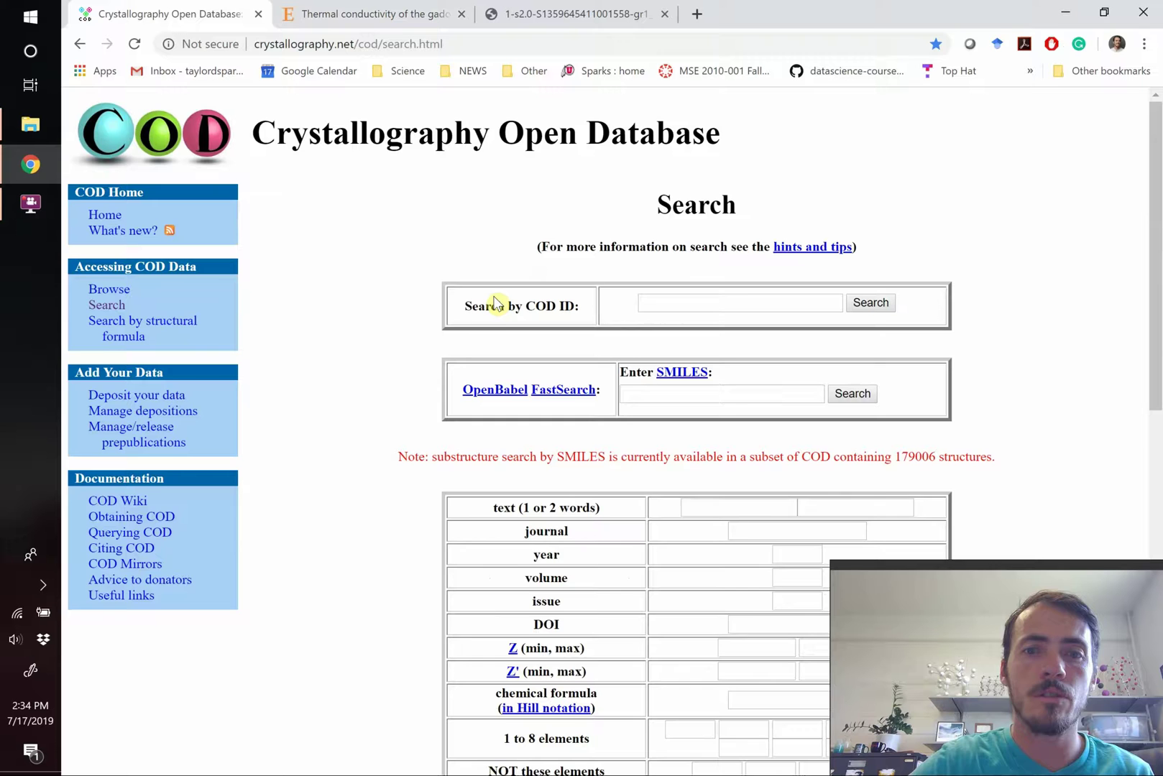
pyautogui.scroll(-2, 494, 302)
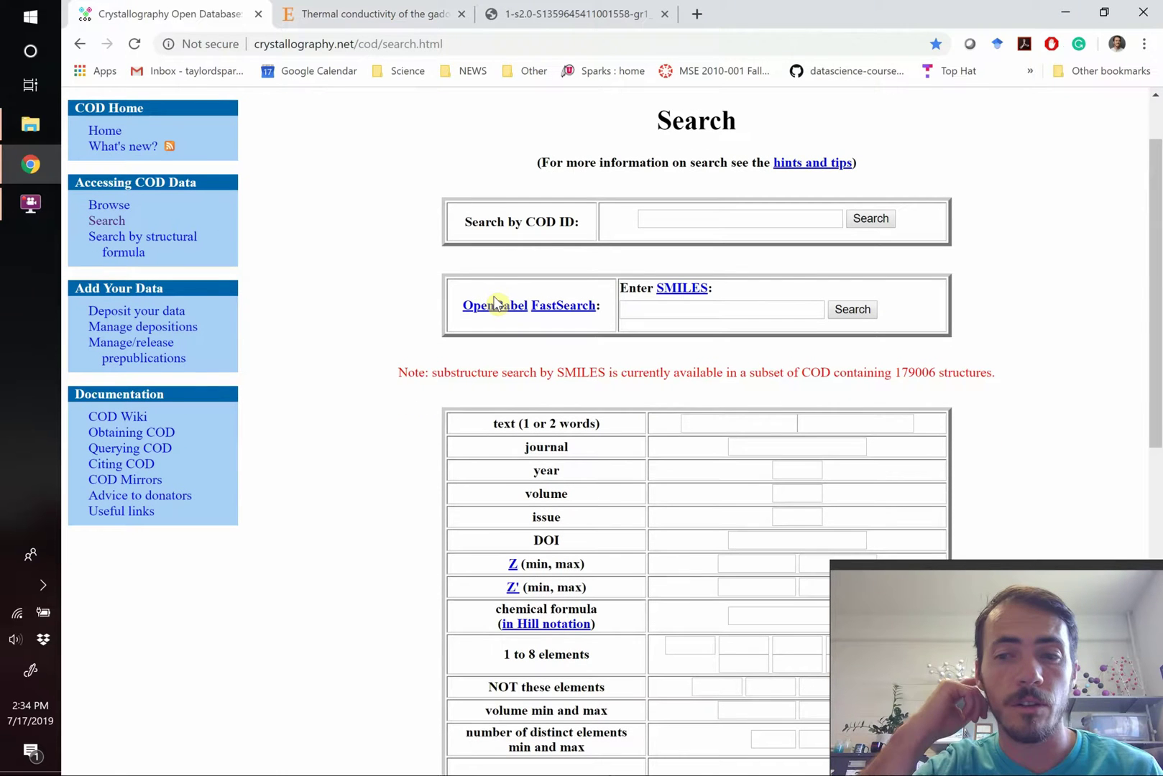
pyautogui.scroll(-1, 710, 397)
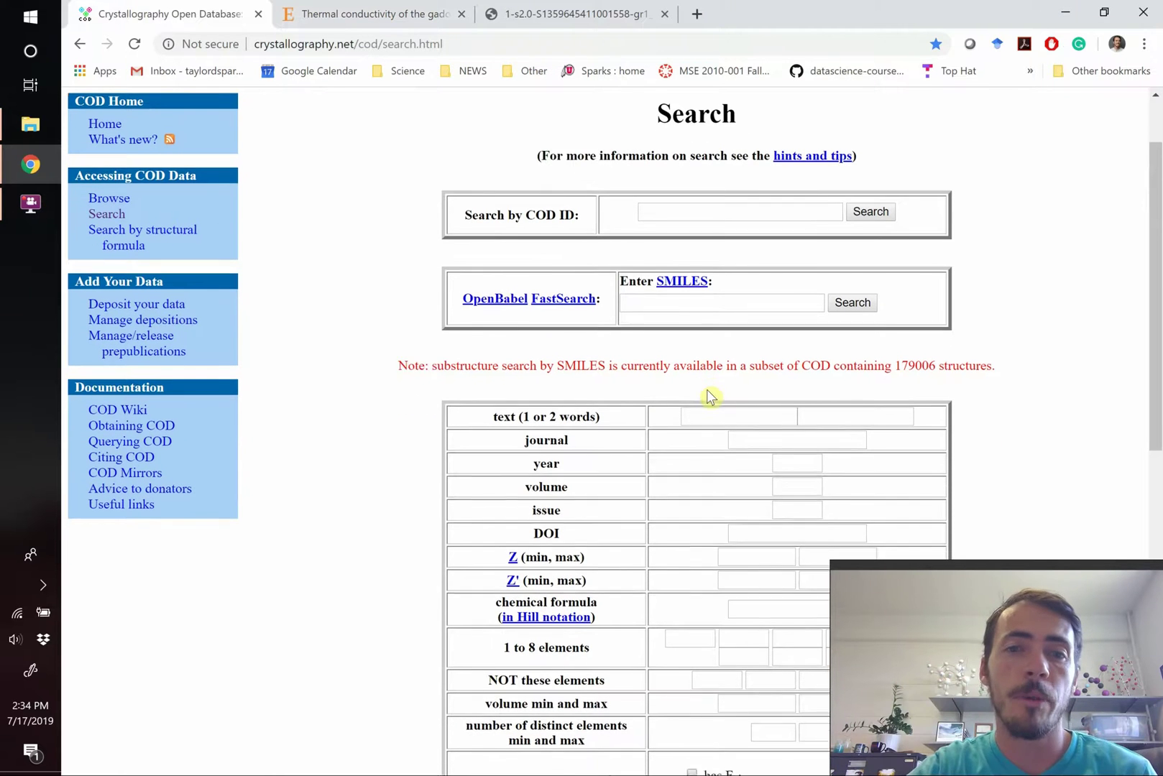
pyautogui.scroll(-3, 710, 397)
pyautogui.scroll(-1, 665, 374)
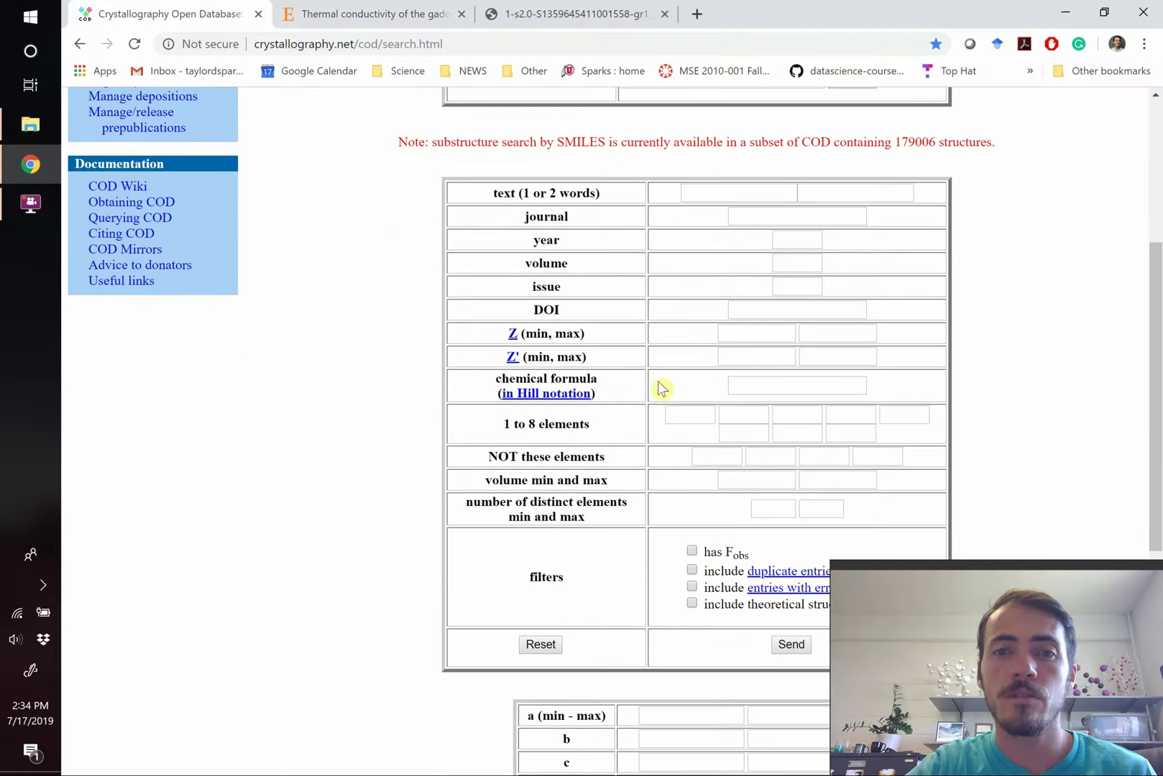
pyautogui.click(678, 417)
pyautogui.write('Gd')
pyautogui.press('Tab')
pyautogui.write('C')
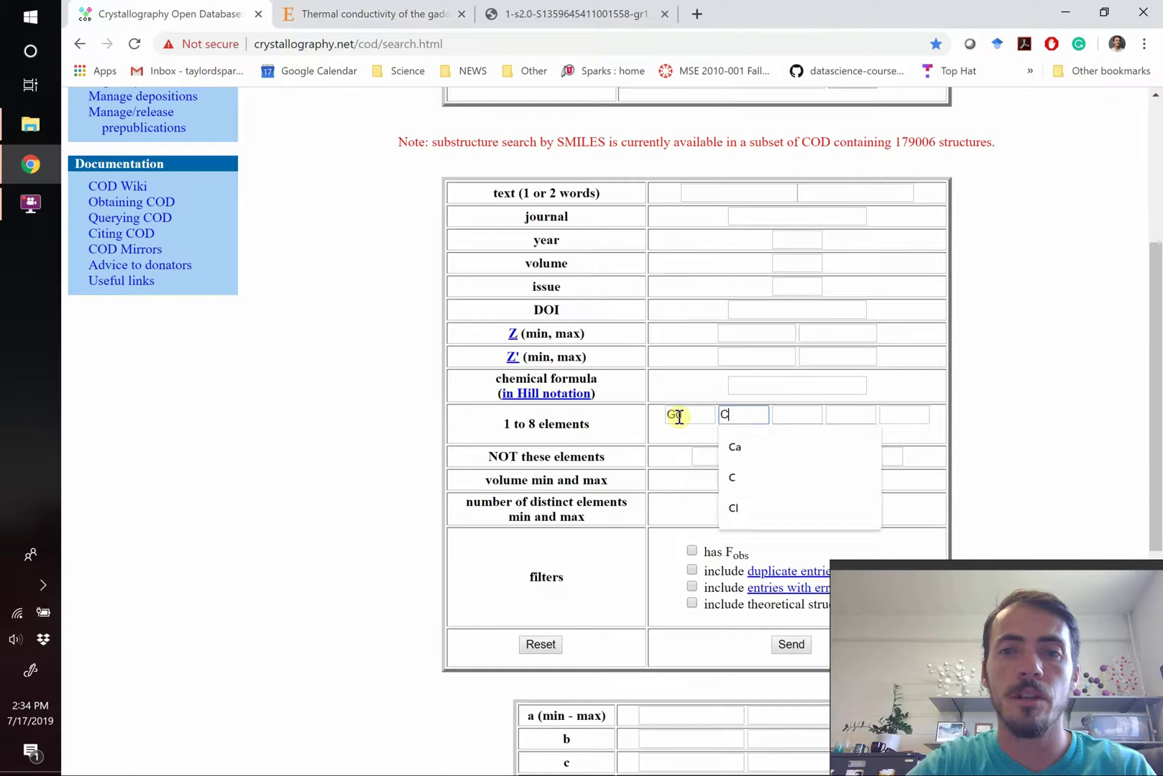
pyautogui.write('a')
pyautogui.press('Tab')
pyautogui.write('Si')
pyautogui.press('Tab')
pyautogui.write('O')
# Set distinct elements to minimum 4 and maximum 4, then submit the search
pyautogui.click(773, 508)
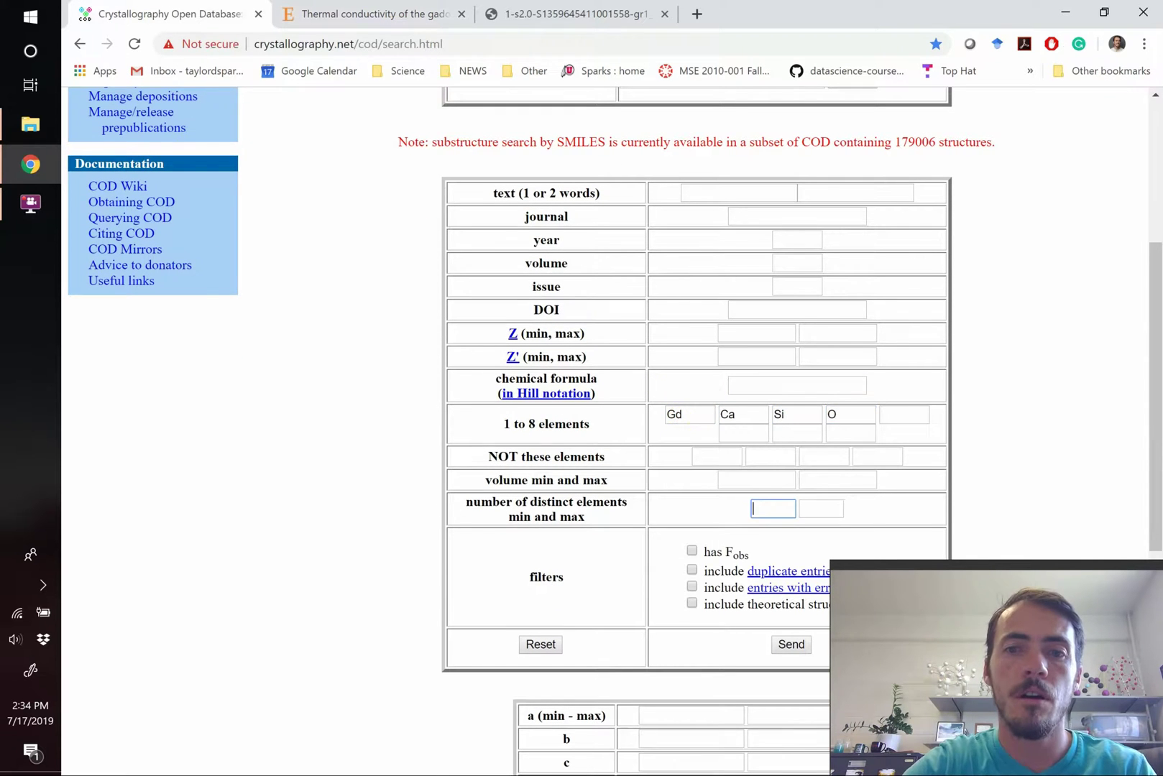
pyautogui.write('4')
pyautogui.press('Tab')
pyautogui.write('4')
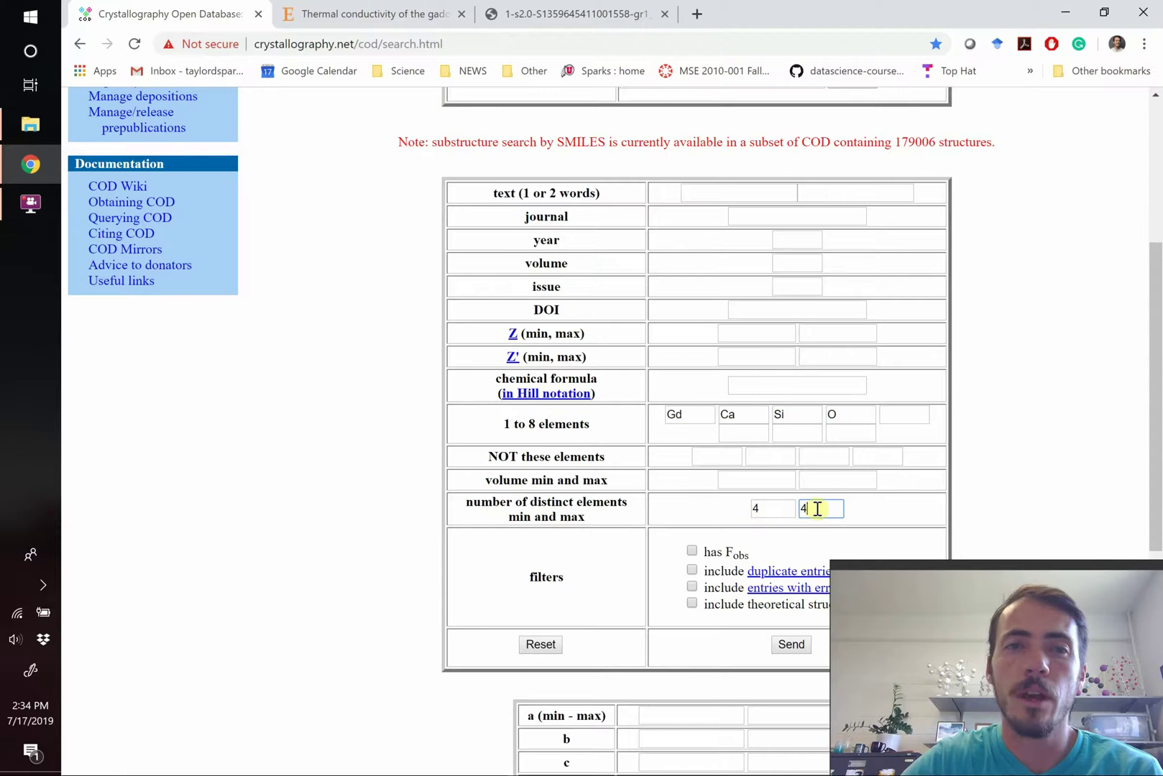
pyautogui.scroll(-1, 785, 440)
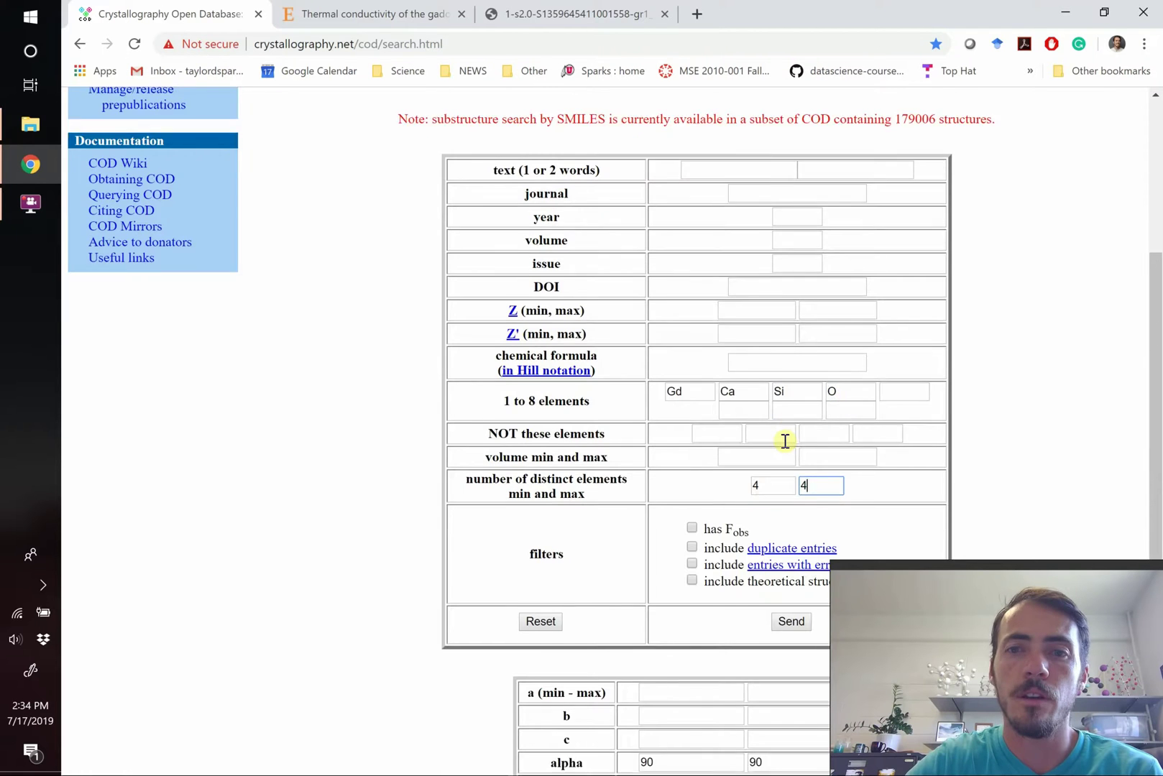
pyautogui.scroll(-3, 785, 441)
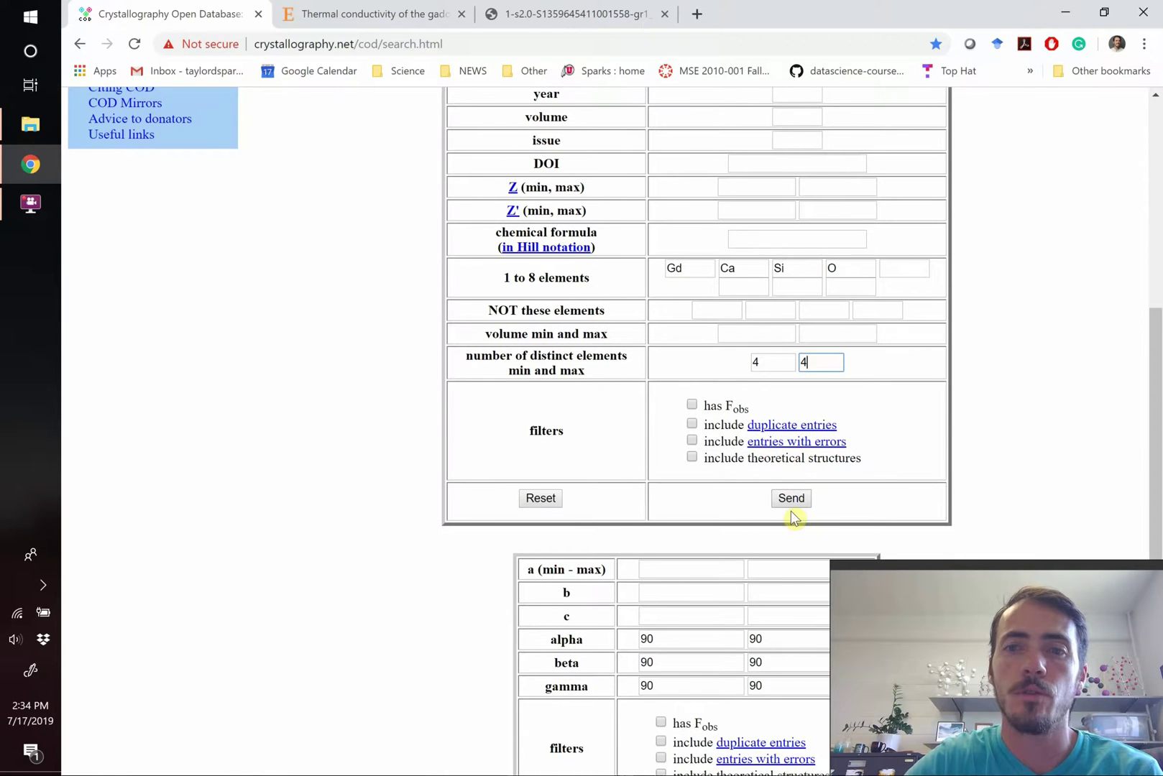
pyautogui.click(792, 499)
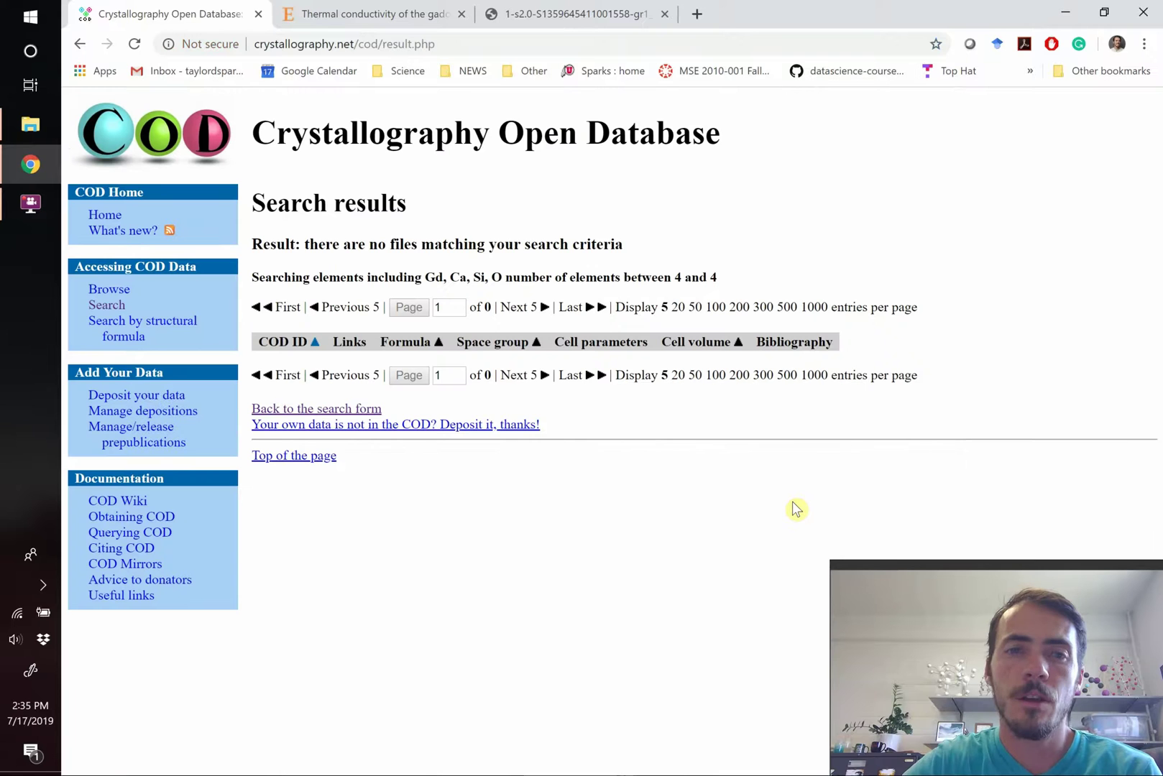
# Return to the COD search form and enter La, Ca, Si and O as required elements
pyautogui.tripleClick(354, 242)
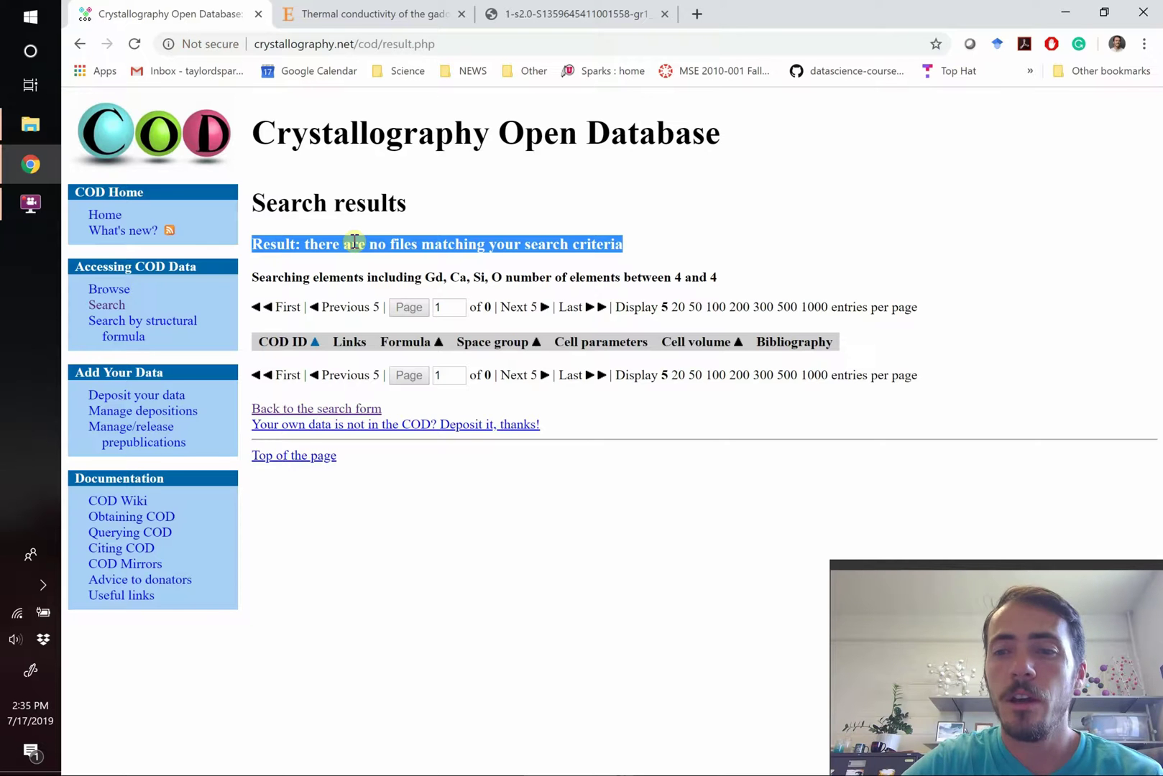
pyautogui.click(118, 309)
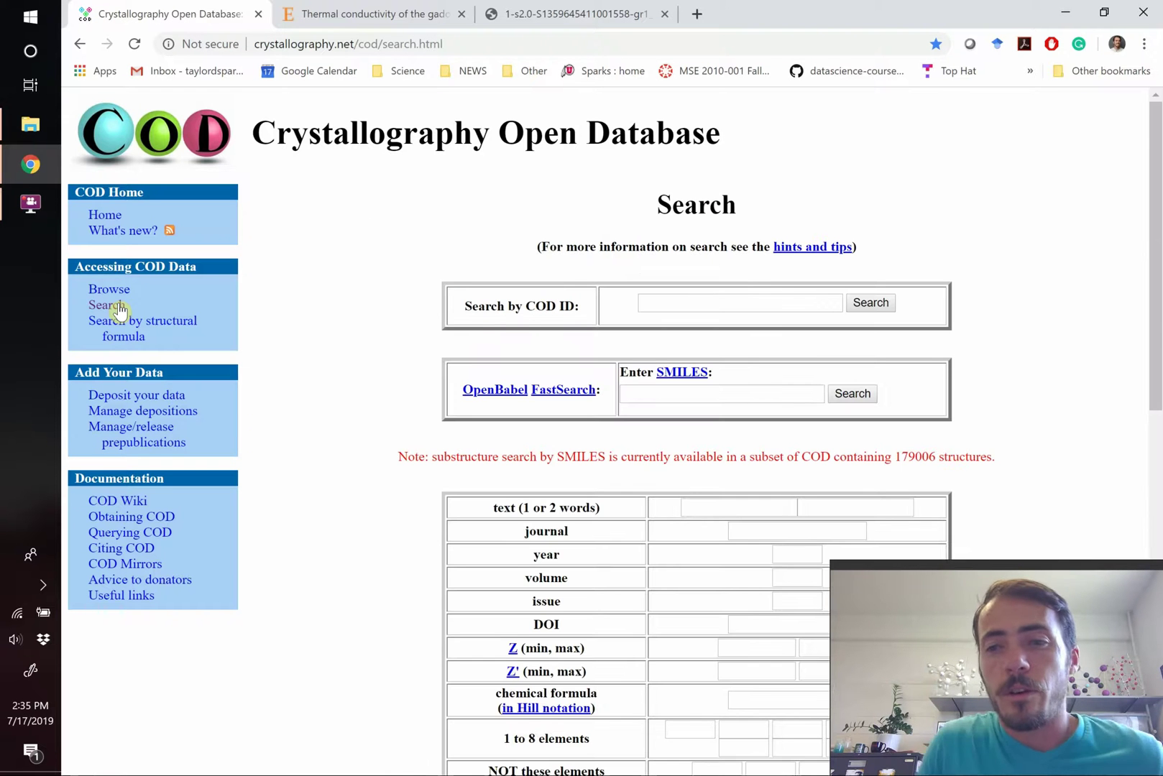
pyautogui.scroll(-4, 495, 317)
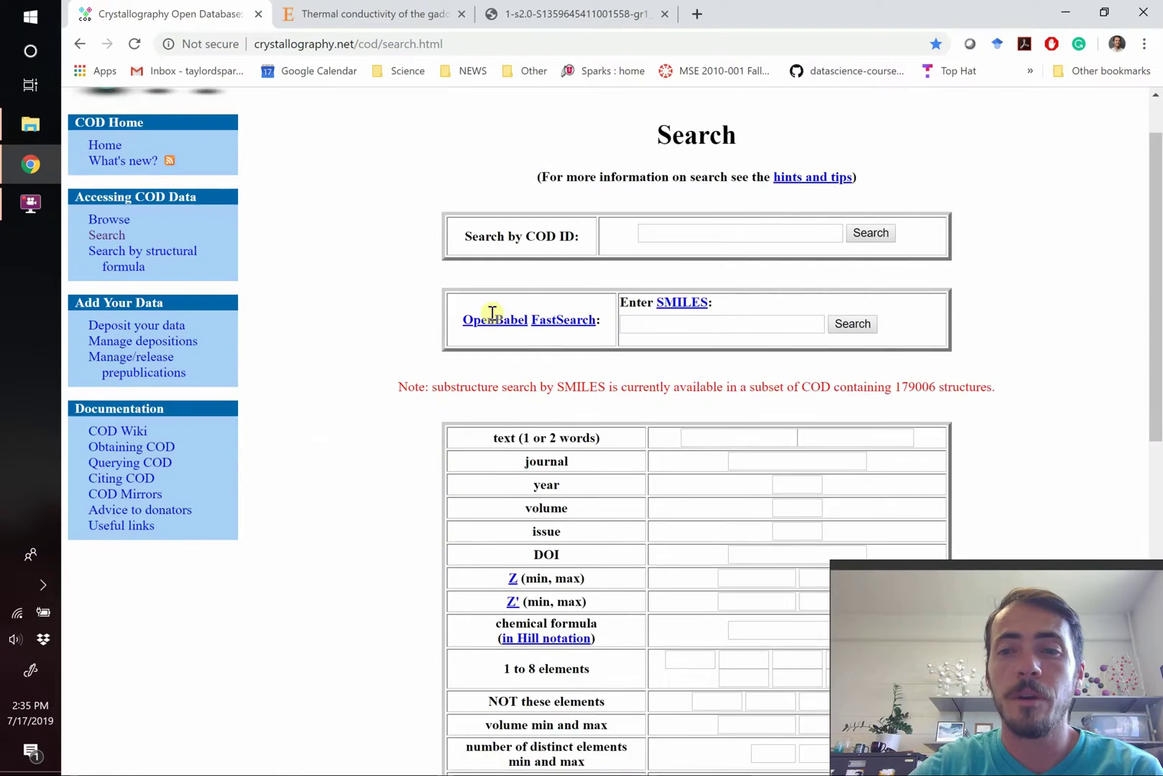
pyautogui.scroll(-2, 494, 320)
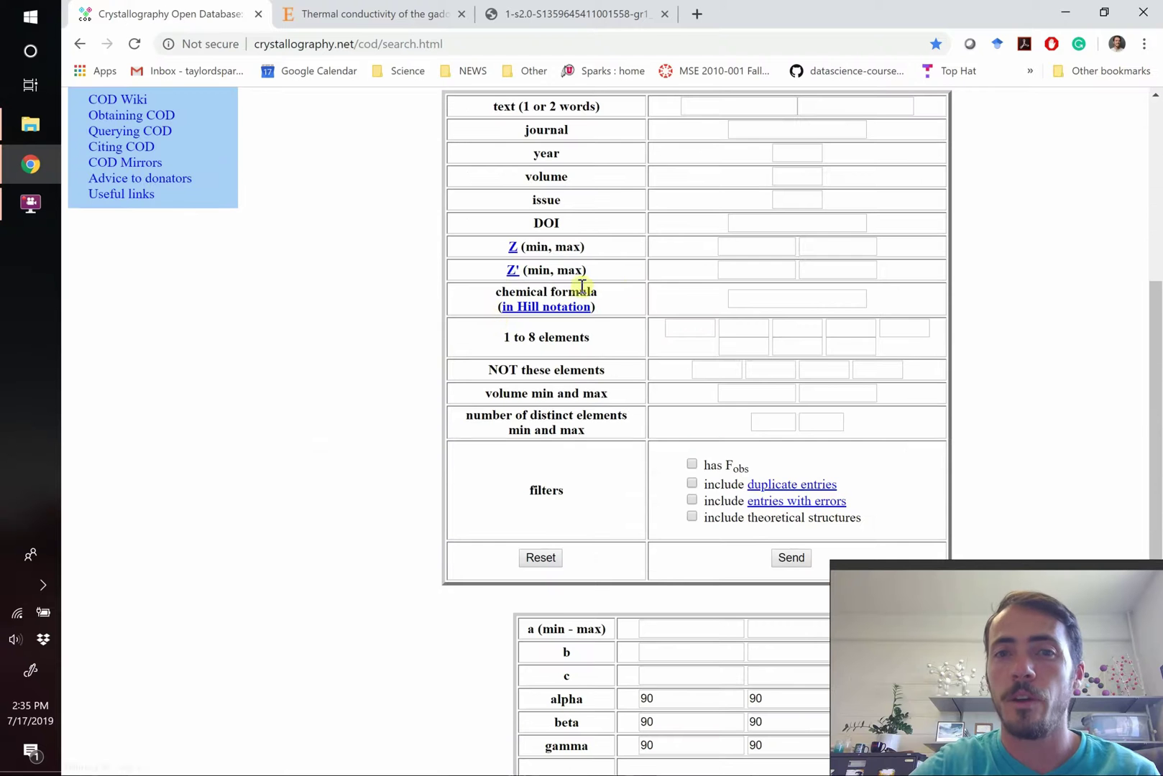
pyautogui.click(693, 329)
pyautogui.write('La')
pyautogui.press('Tab')
pyautogui.write('Ca')
pyautogui.press('Tab')
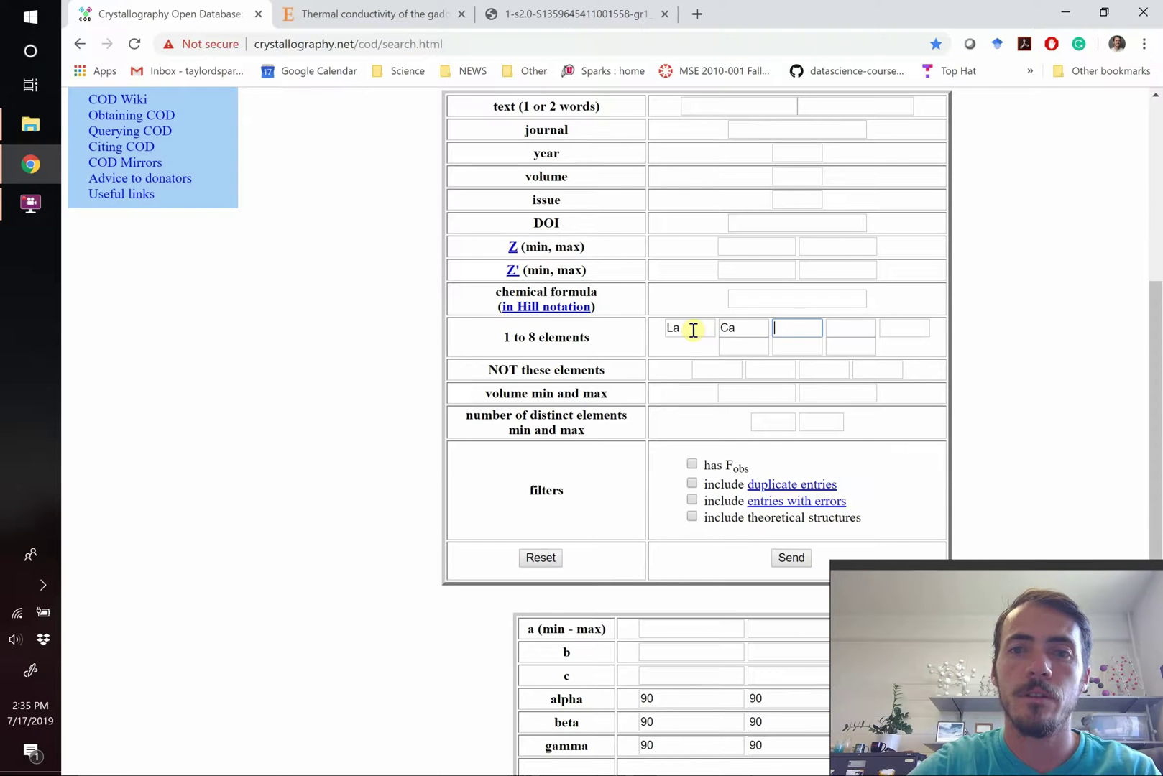
pyautogui.write('Si')
pyautogui.press('Tab')
pyautogui.write('O')
# Set distinct elements to minimum 4 and maximum 4, then submit the search
pyautogui.click(773, 423)
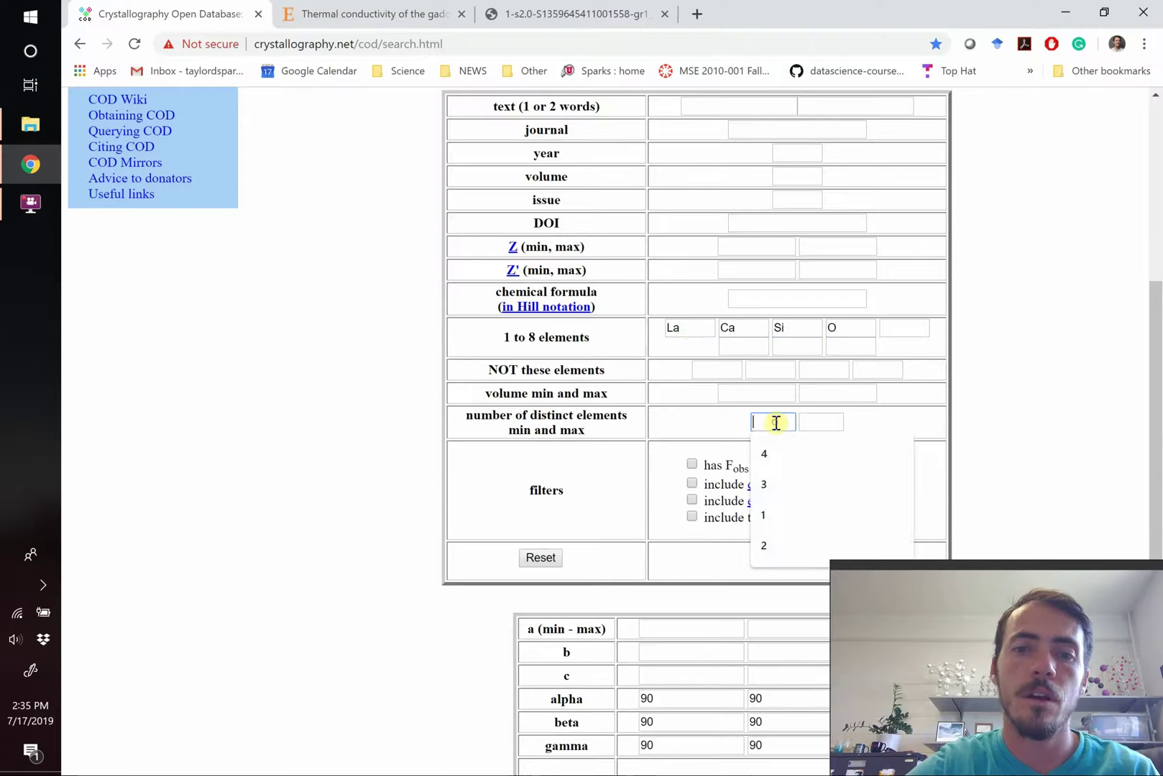
pyautogui.write('4')
pyautogui.click(821, 422)
pyautogui.write('4')
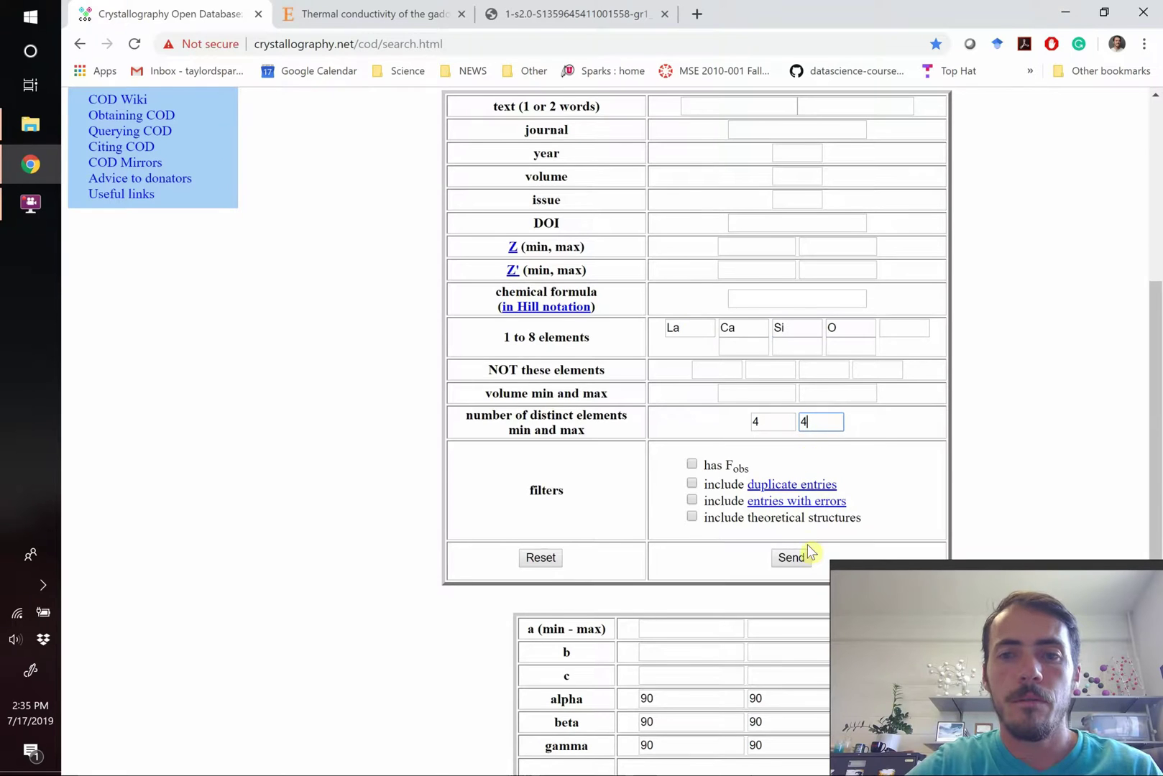
pyautogui.click(802, 559)
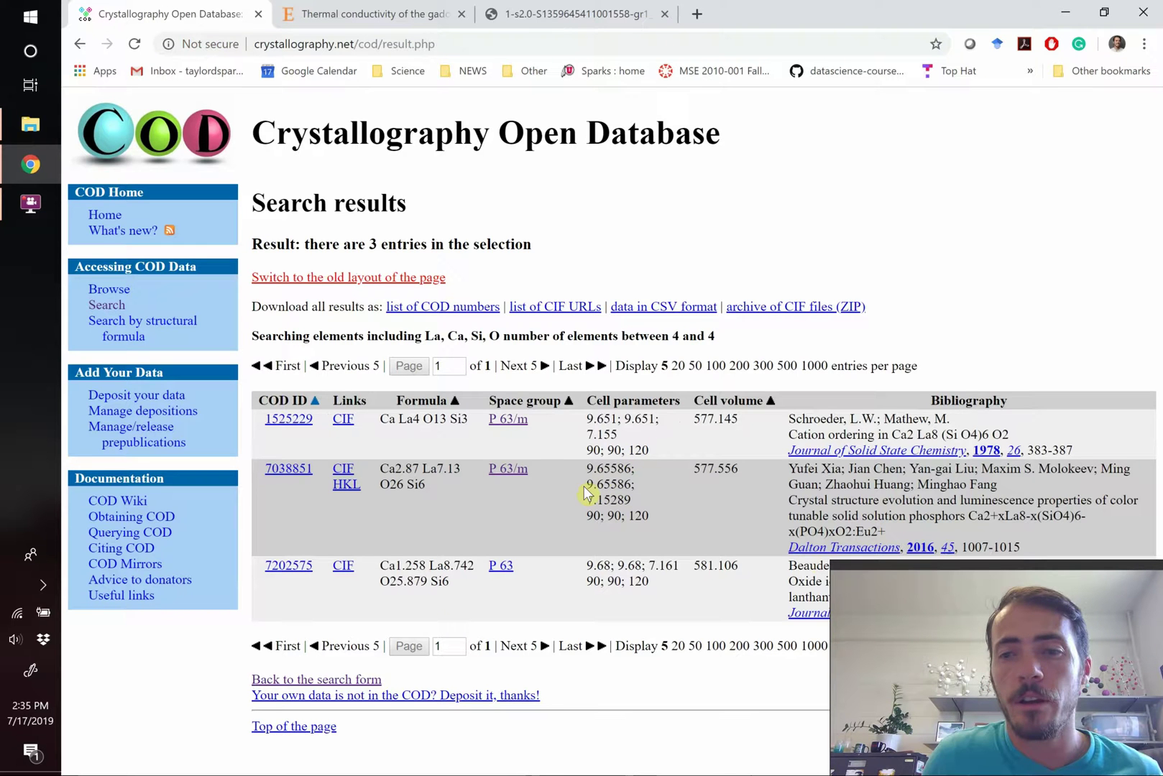
# Download the CIF for entry 7038851 and open 7038851.cif in VESTA
pyautogui.click(575, 14)
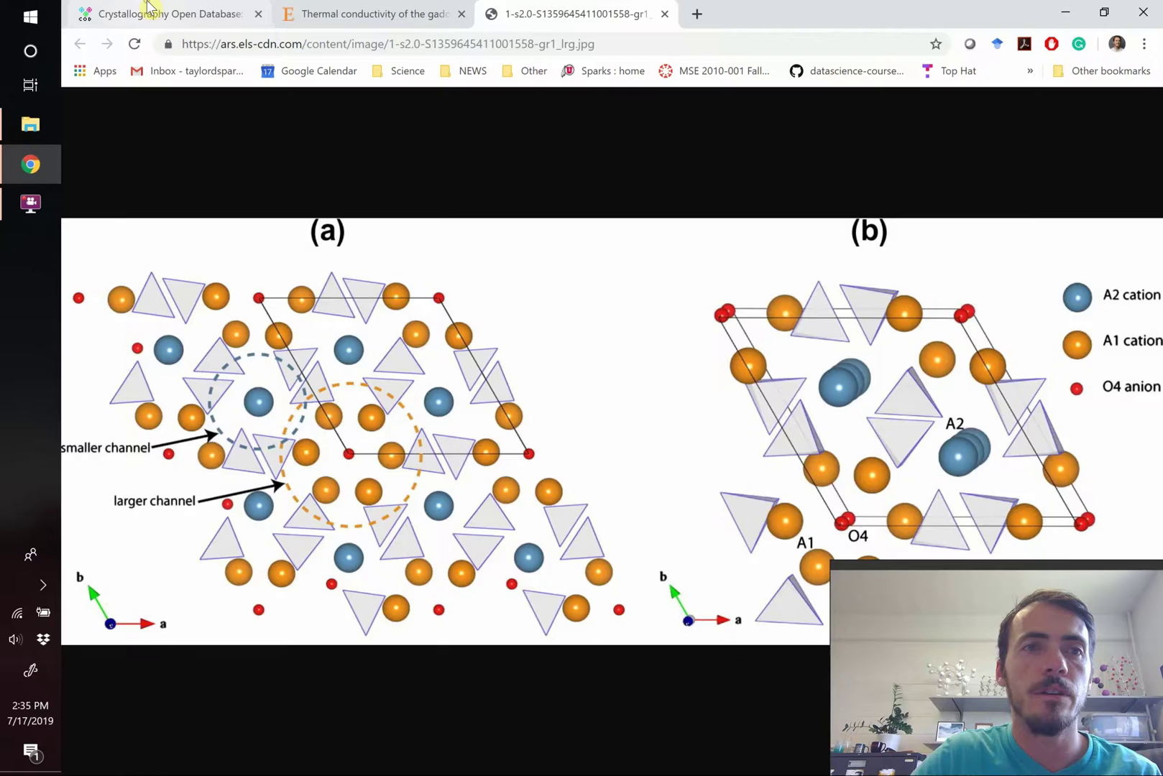
pyautogui.click(151, 11)
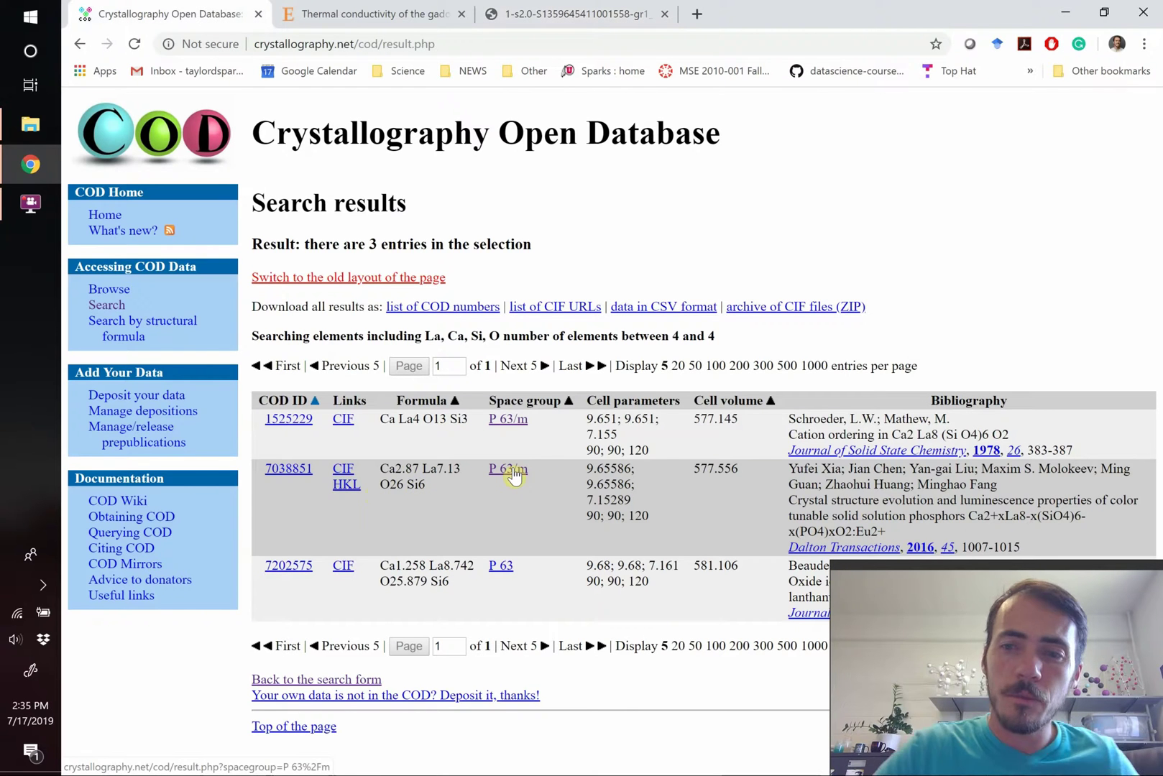
pyautogui.click(342, 474)
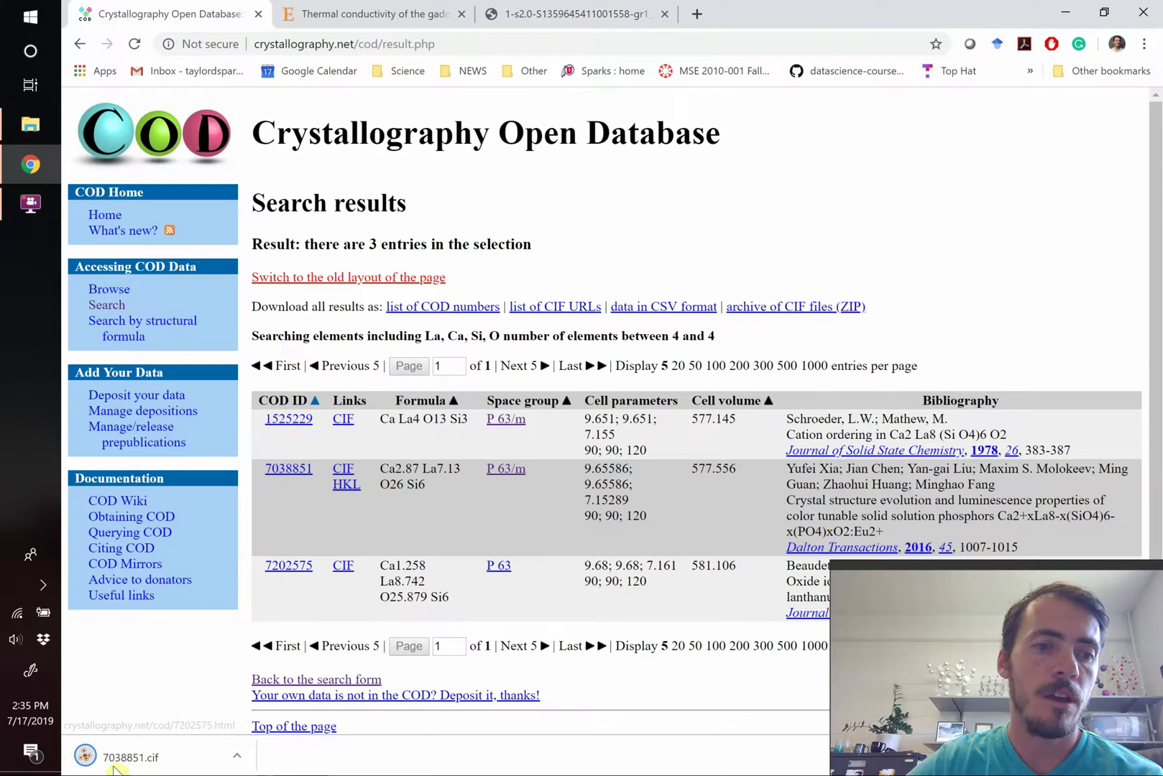
pyautogui.click(115, 765)
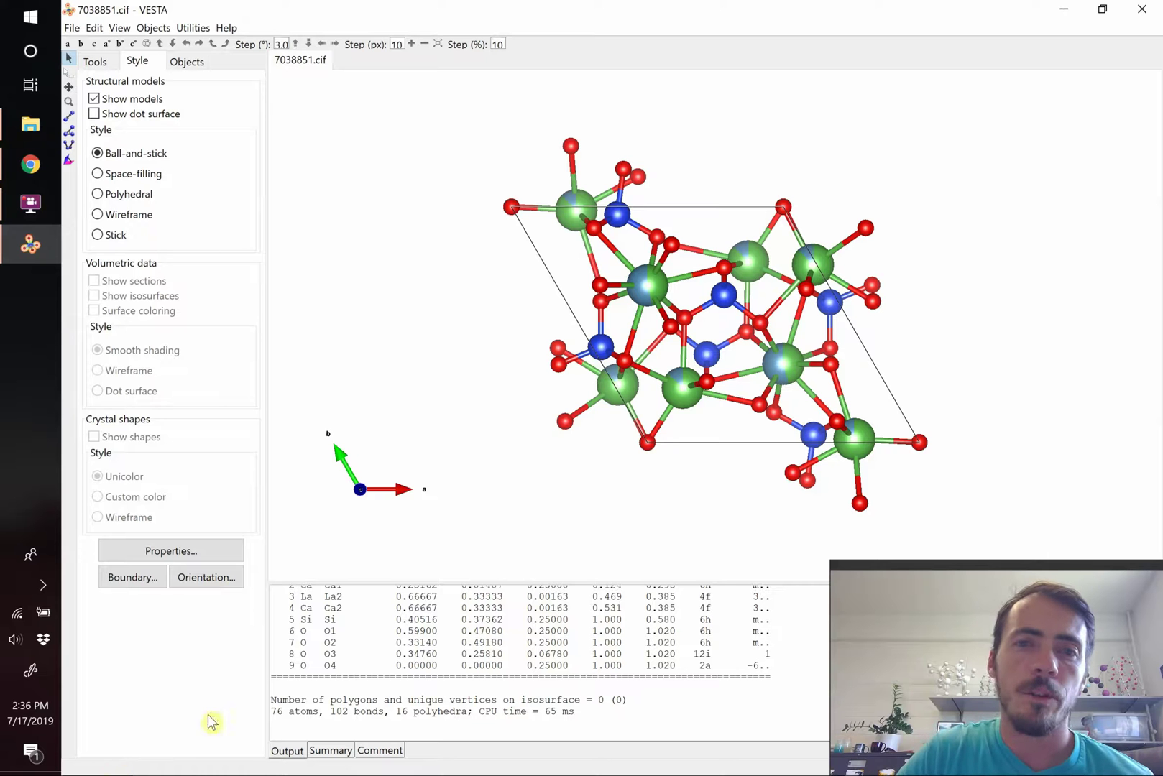
# Open Edit > Bonds for the 7038851 structure and bring up the Fig. 1 reference image
pyautogui.doubleClick(648, 284)
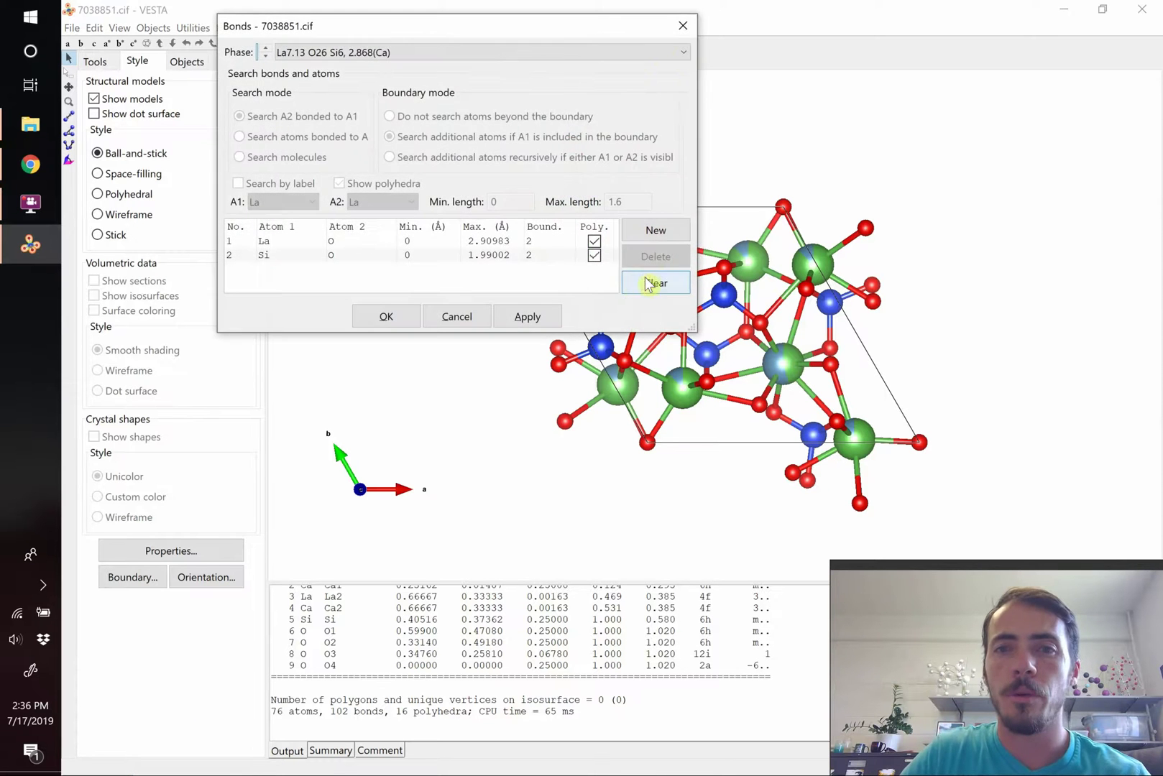
pyautogui.click(685, 24)
pyautogui.click(94, 27)
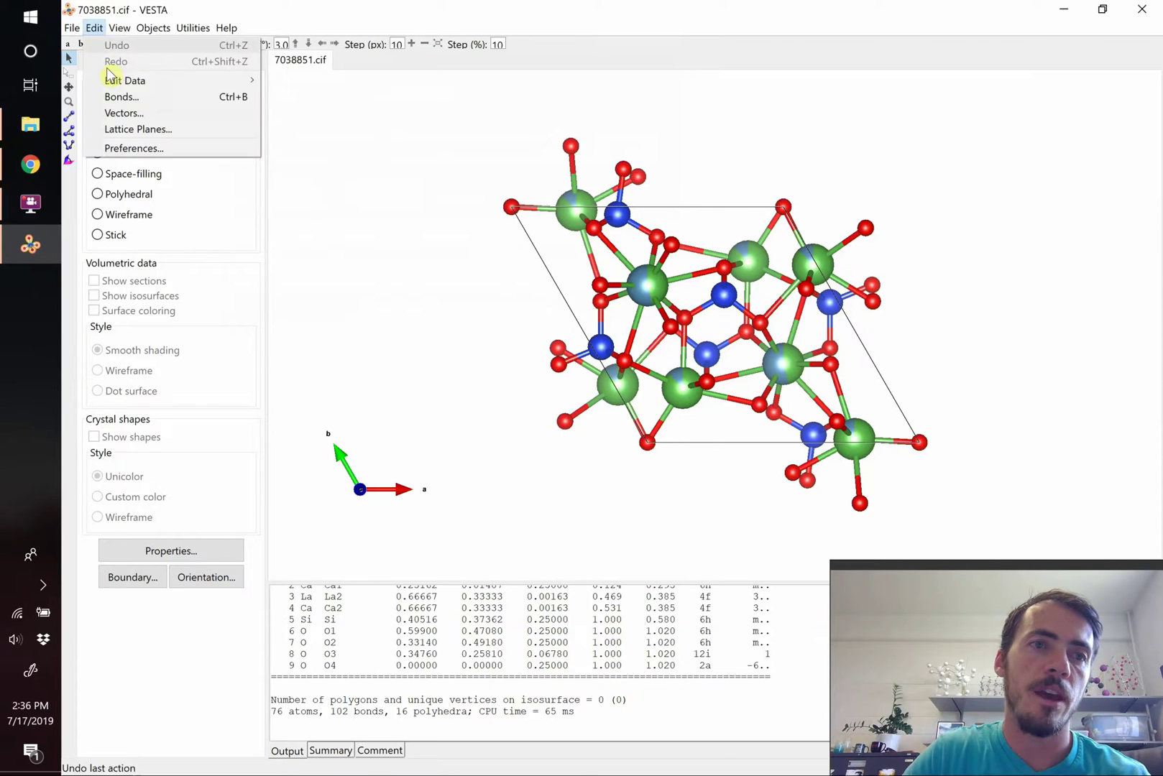
pyautogui.click(96, 98)
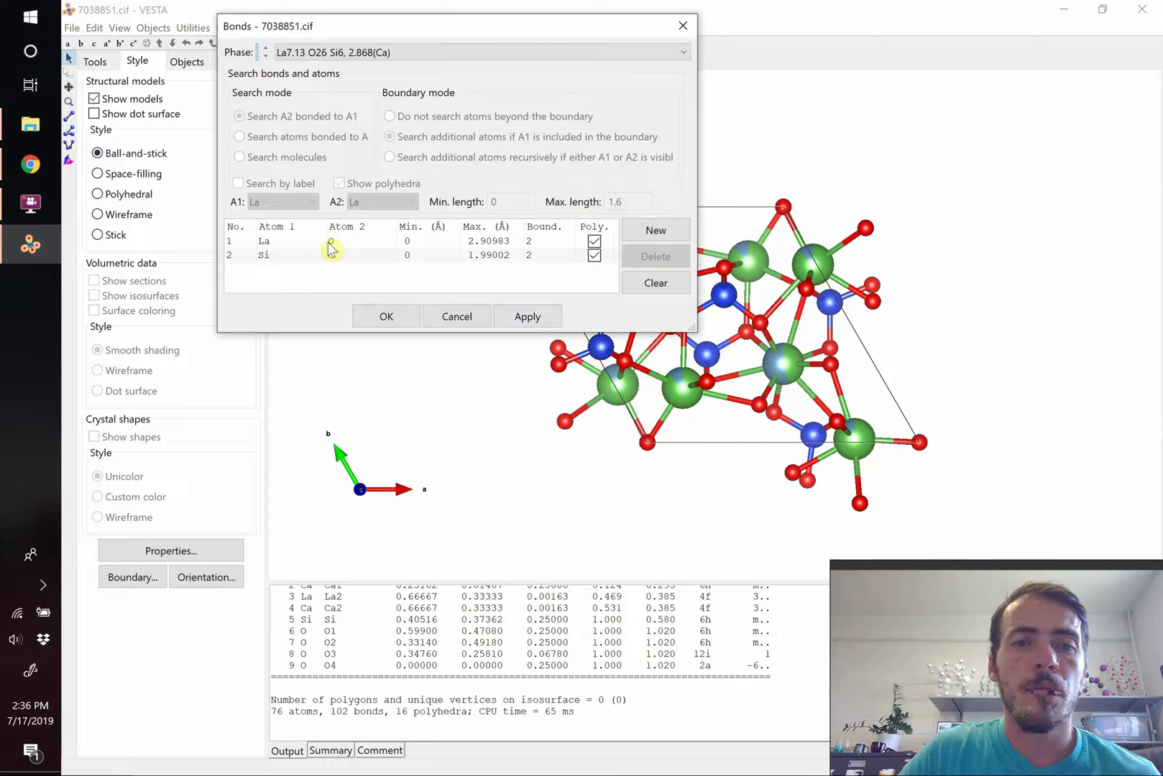
pyautogui.hotkey('alt', 'Tab')
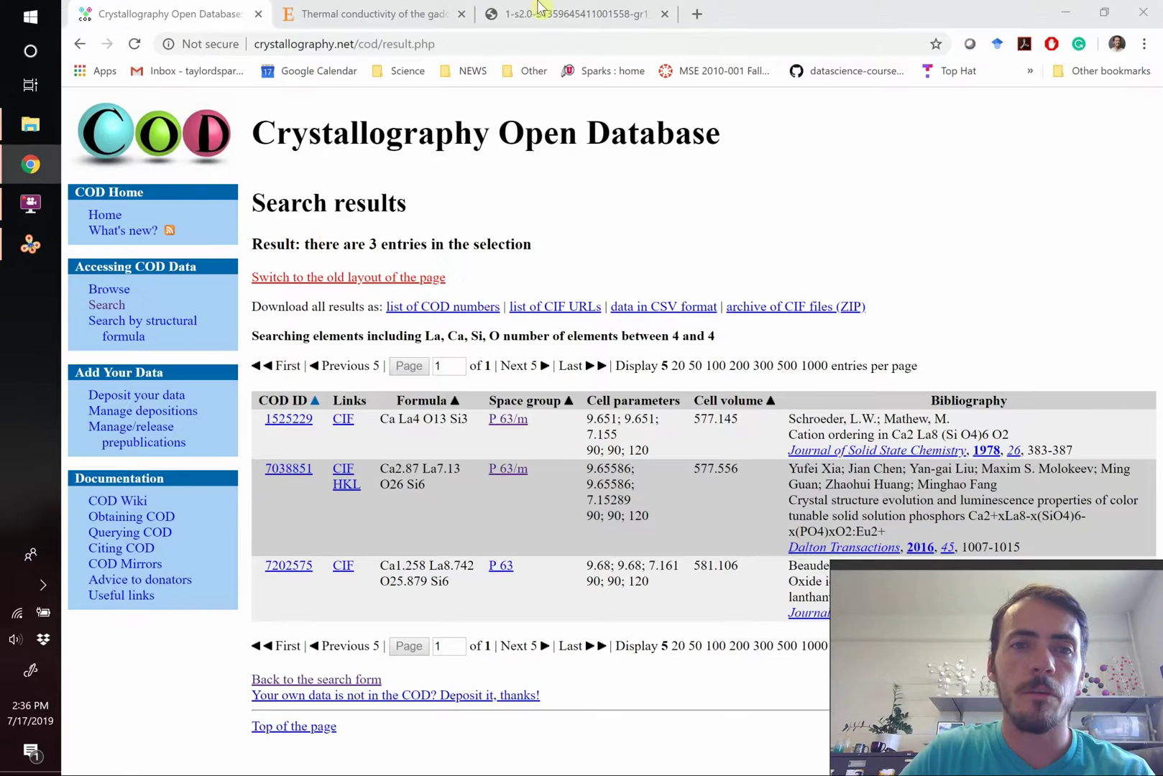
pyautogui.hotkey('ctrl', '3')
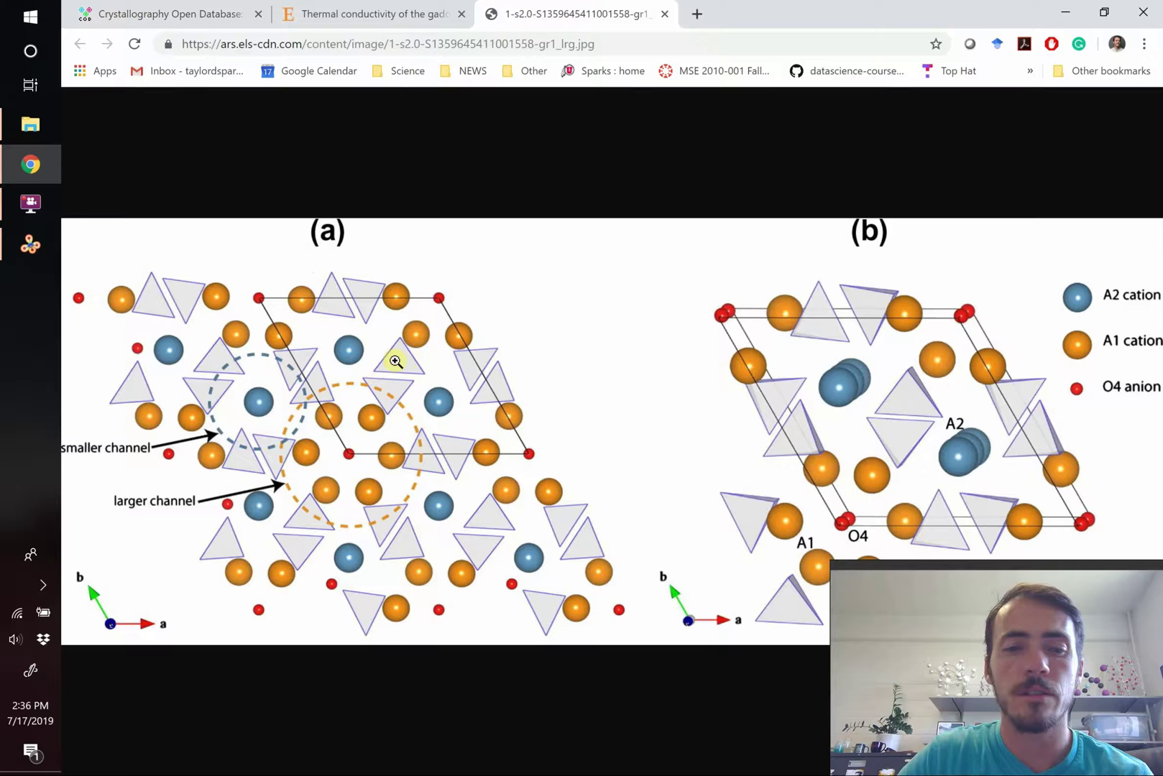
# Delete the La–O bond entry in the Bonds dialog and apply the change
pyautogui.hotkey('alt', 'Tab')
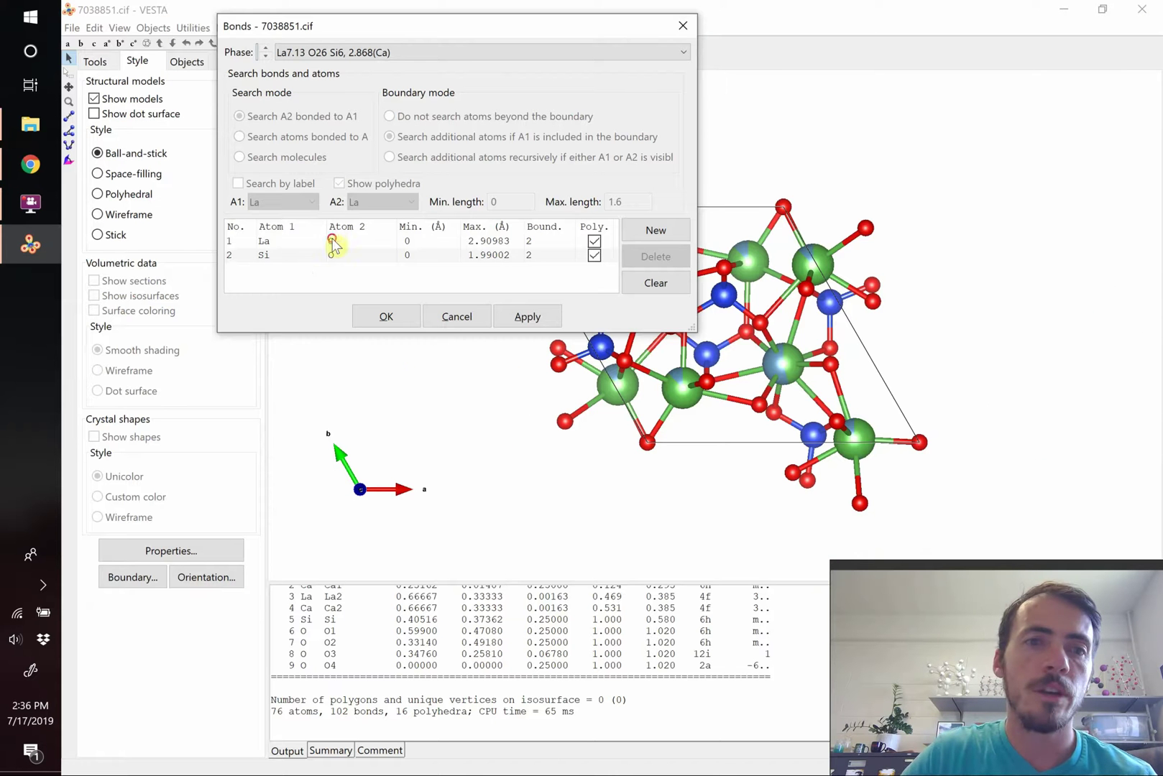
pyautogui.click(335, 243)
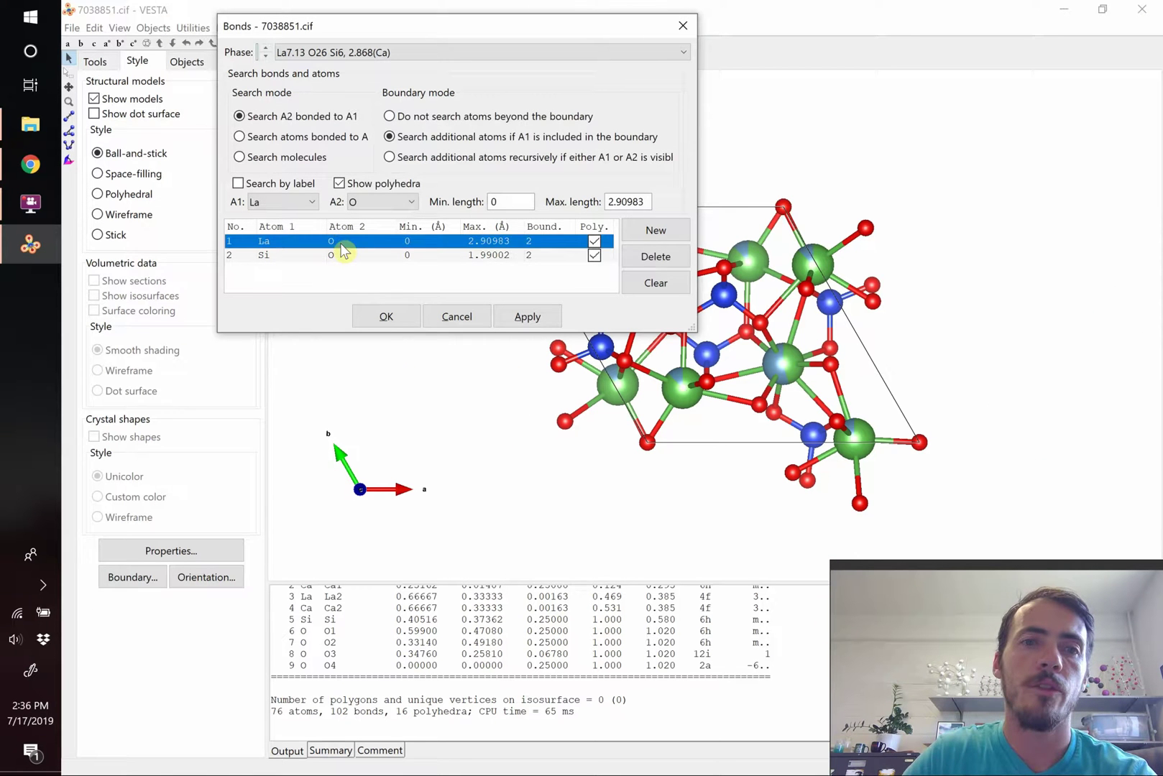
pyautogui.click(650, 259)
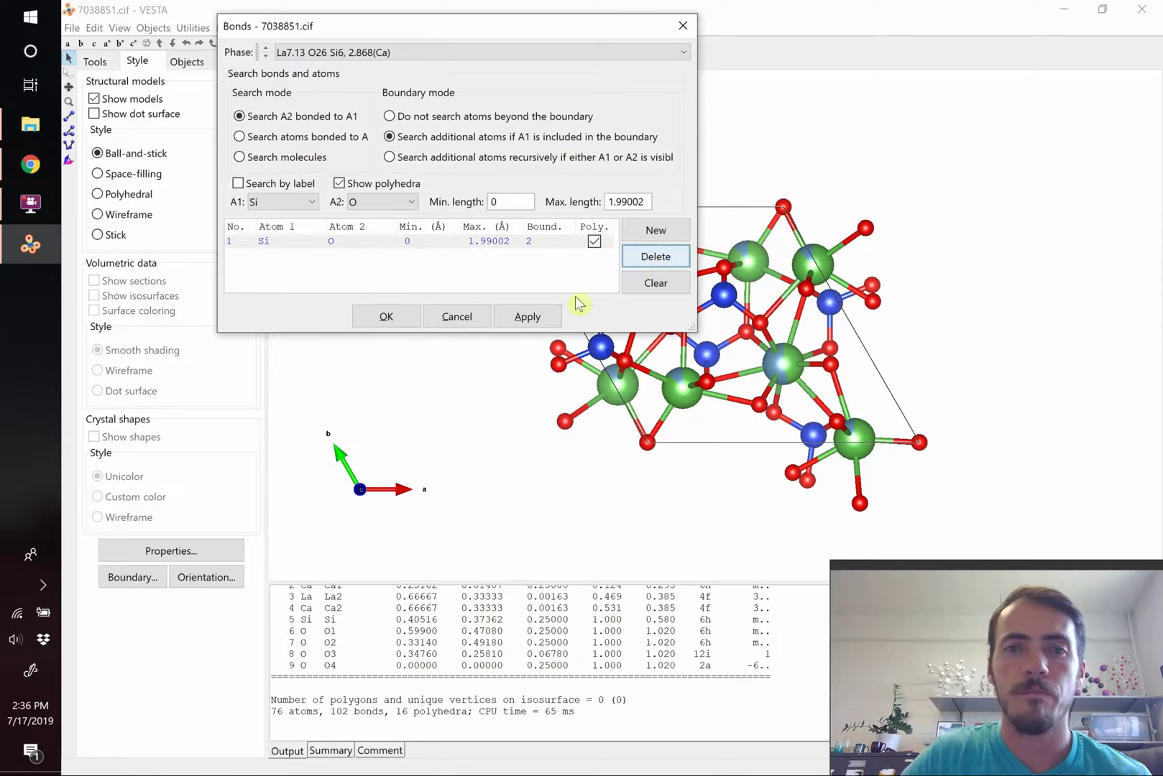
pyautogui.click(515, 320)
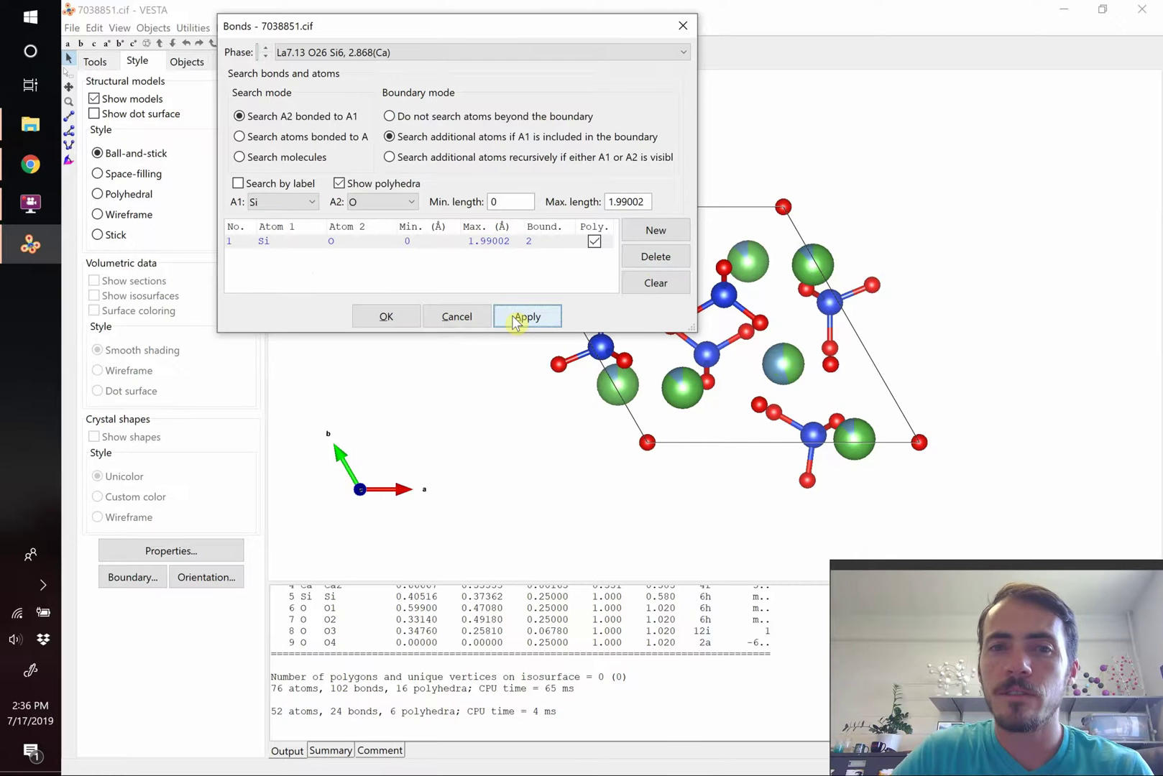
pyautogui.hotkey('alt', 'Tab')
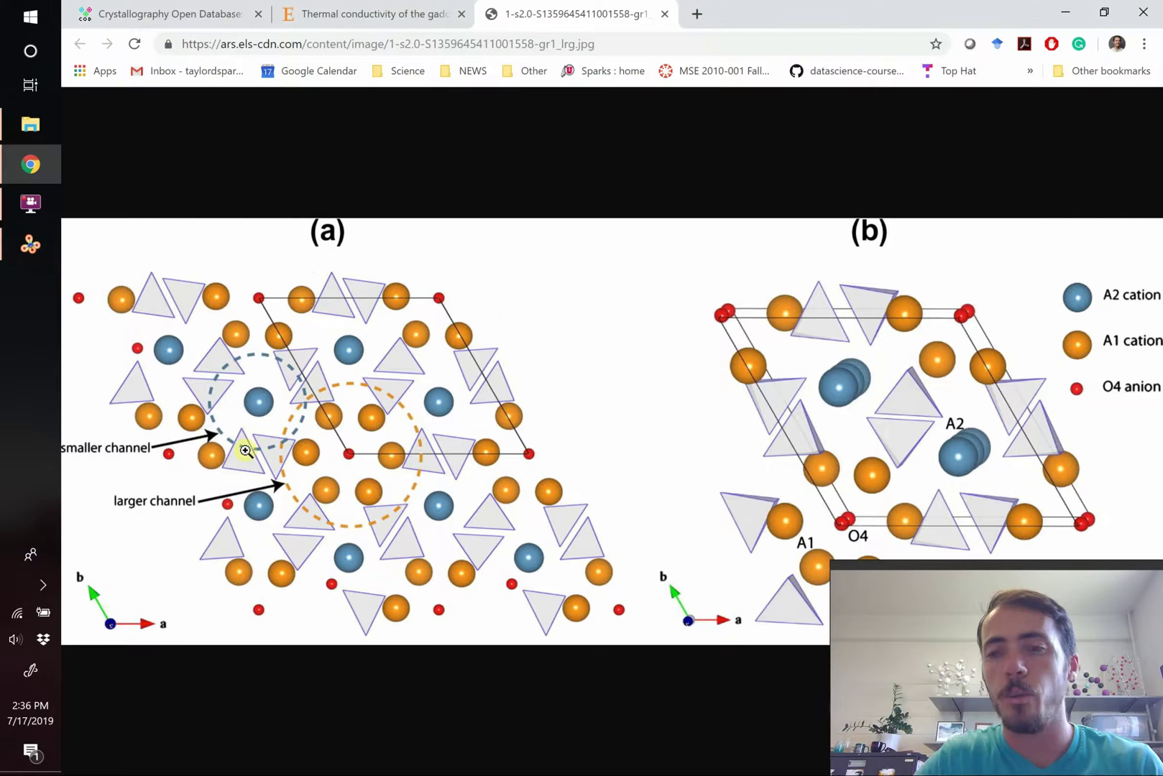
pyautogui.hotkey('alt', 'Tab')
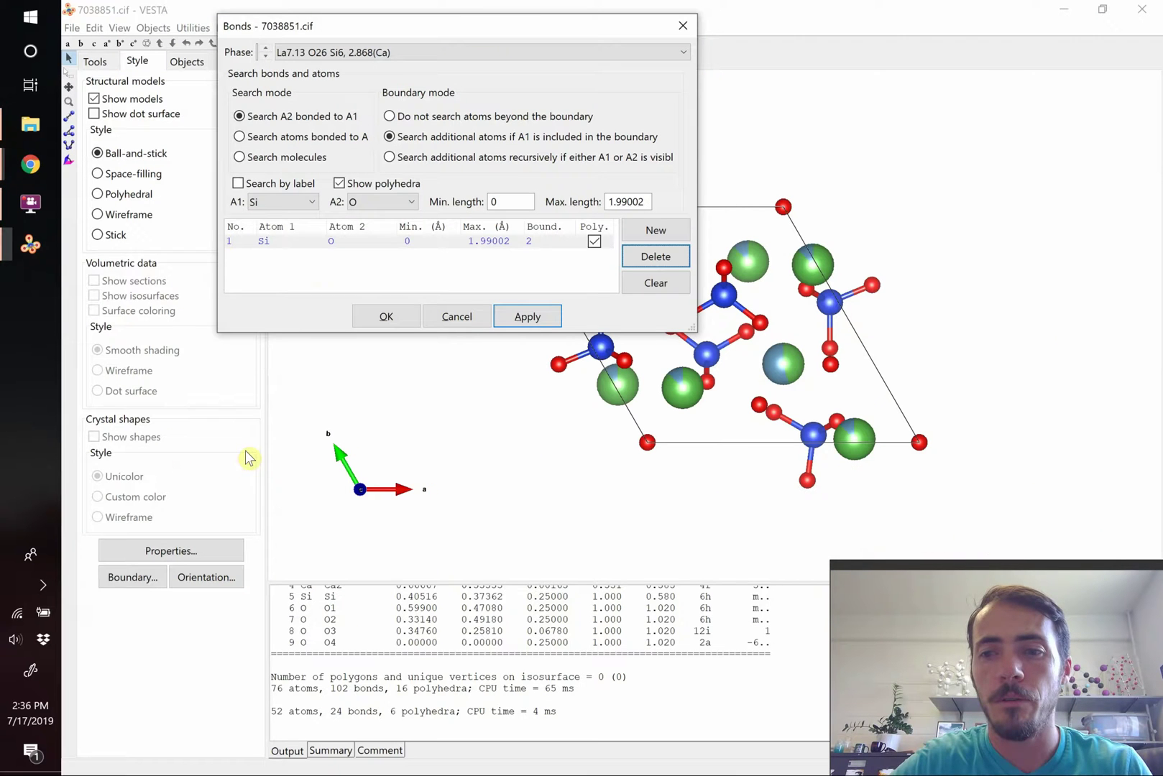
pyautogui.click(525, 317)
pyautogui.click(383, 317)
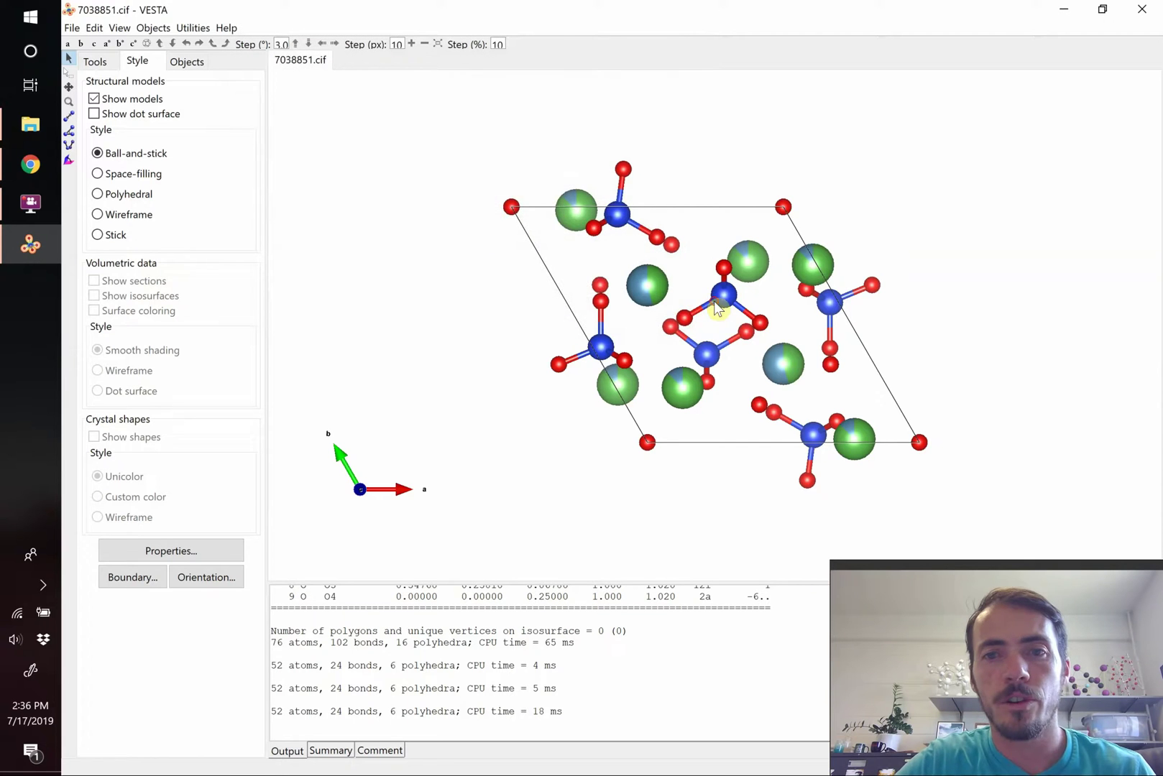
# Render the structure in Polyhedral style to show the SiO4 tetrahedra
pyautogui.moveTo(715, 309)
pyautogui.mouseDown()
pyautogui.moveTo(680, 323)
pyautogui.moveTo(738, 311)
pyautogui.mouseUp()
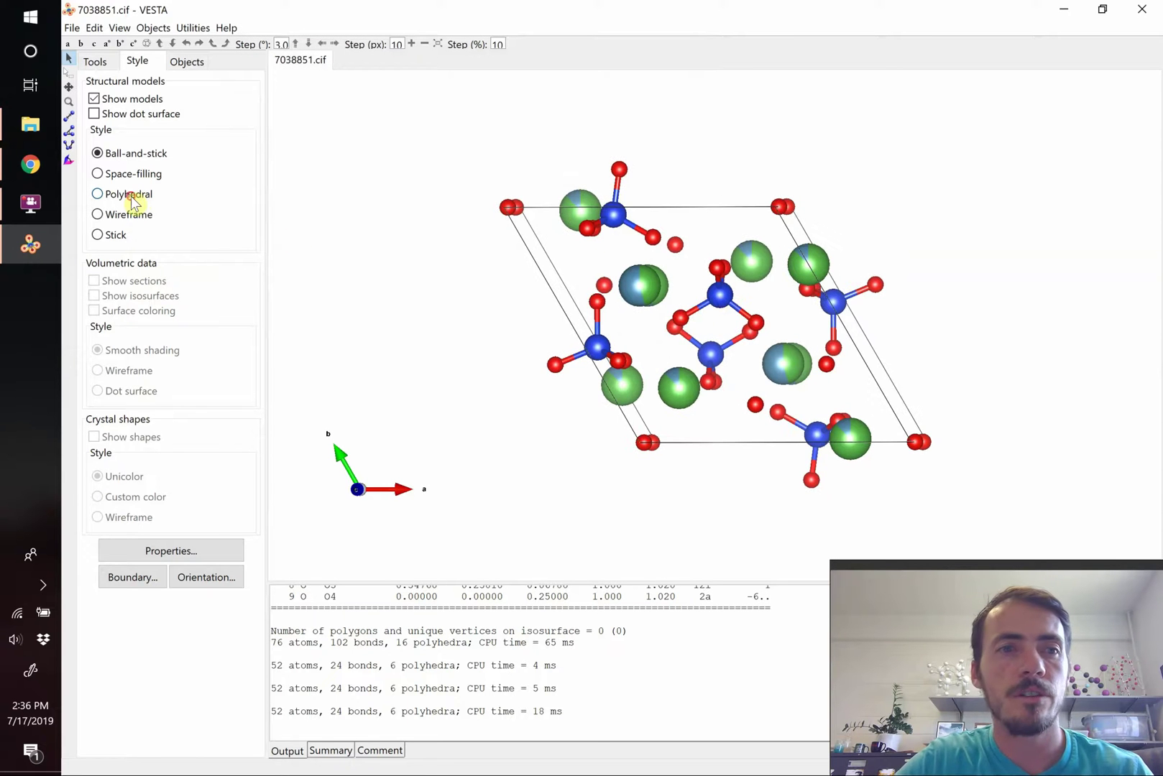
pyautogui.click(98, 194)
pyautogui.moveTo(637, 302)
pyautogui.mouseDown()
pyautogui.moveTo(610, 325)
pyautogui.moveTo(644, 304)
pyautogui.moveTo(626, 314)
pyautogui.mouseUp()
# Open Structure Parameters and inspect the La1, Ca2 and Ca1 site rows against the reference figure
pyautogui.hotkey('alt', 'Tab')
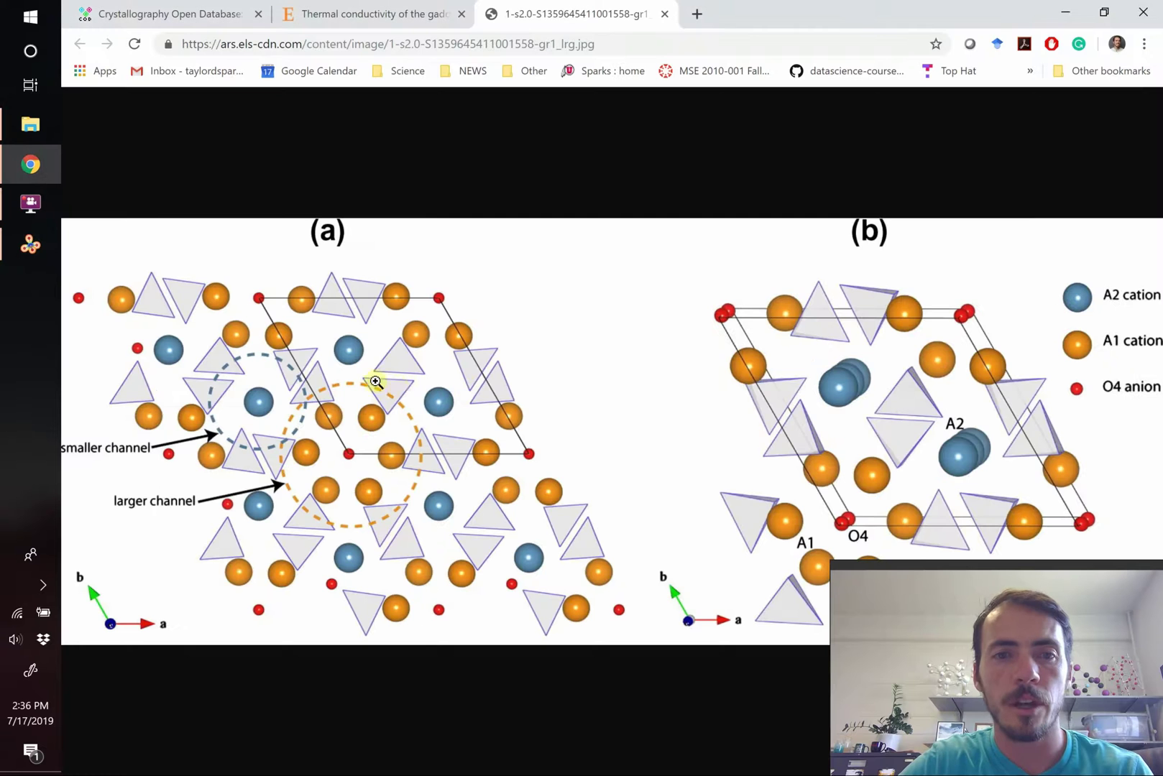
pyautogui.hotkey('alt', 'Tab')
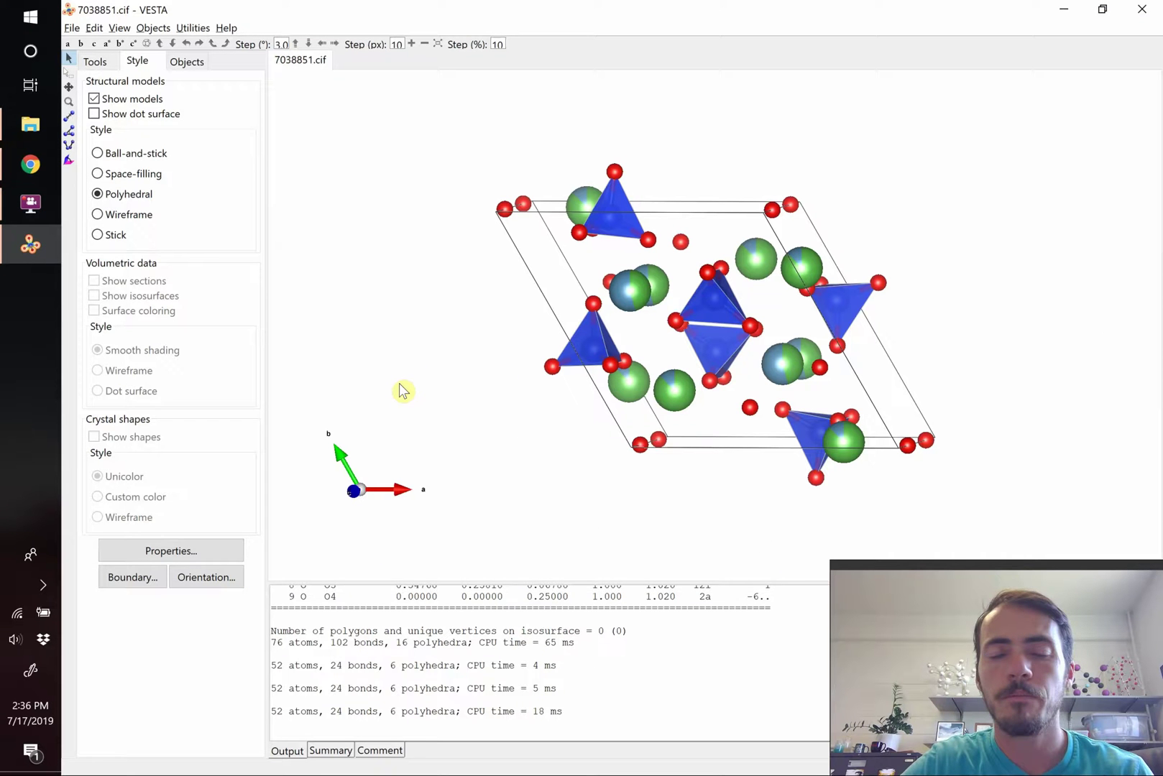
pyautogui.click(681, 386)
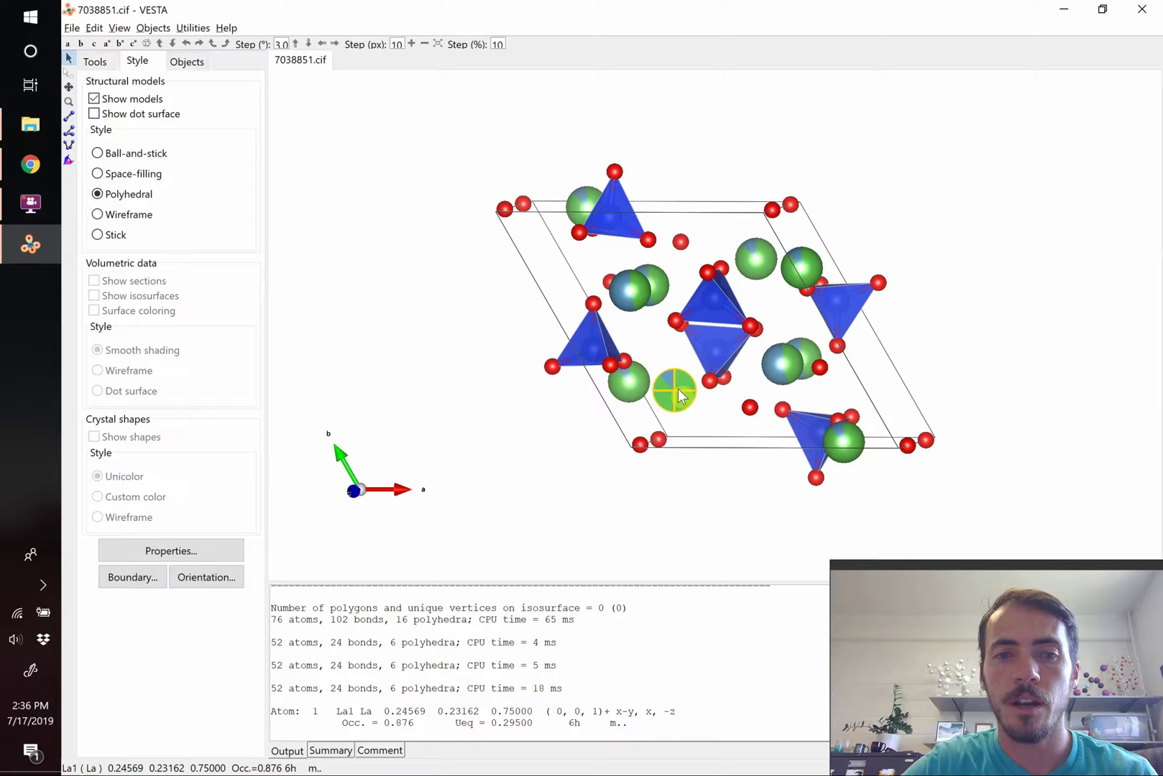
pyautogui.click(94, 27)
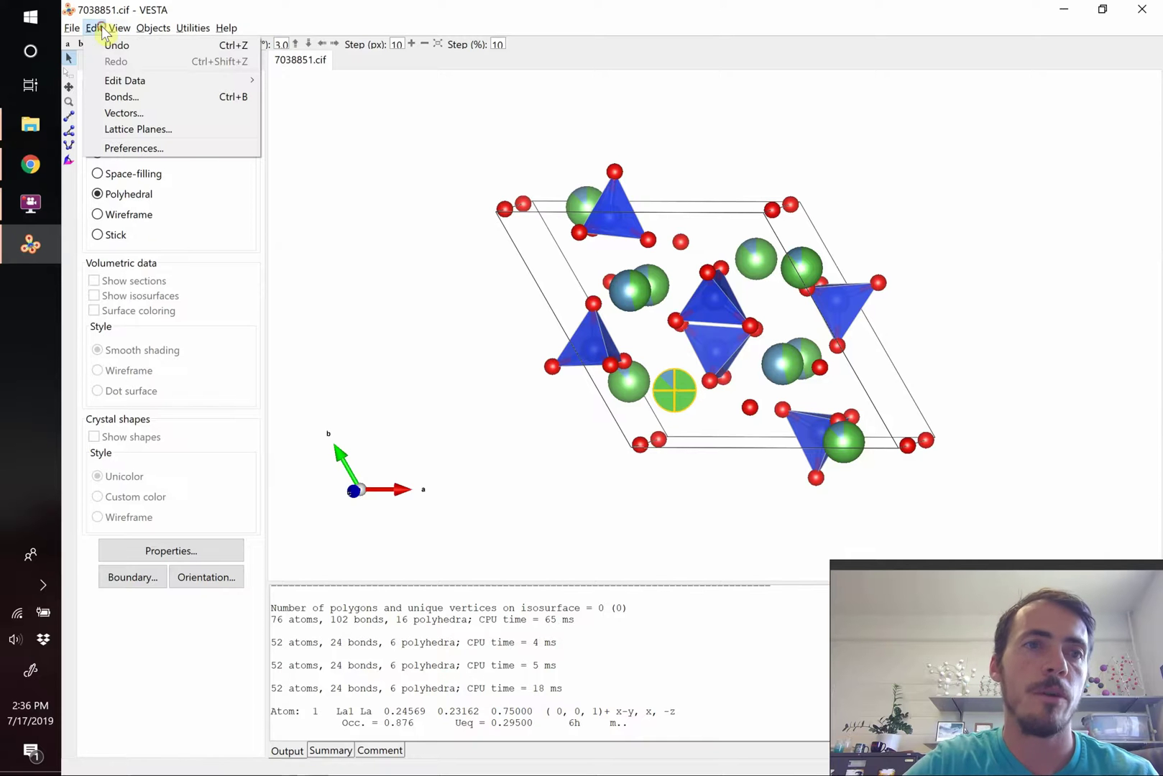
pyautogui.moveTo(198, 80)
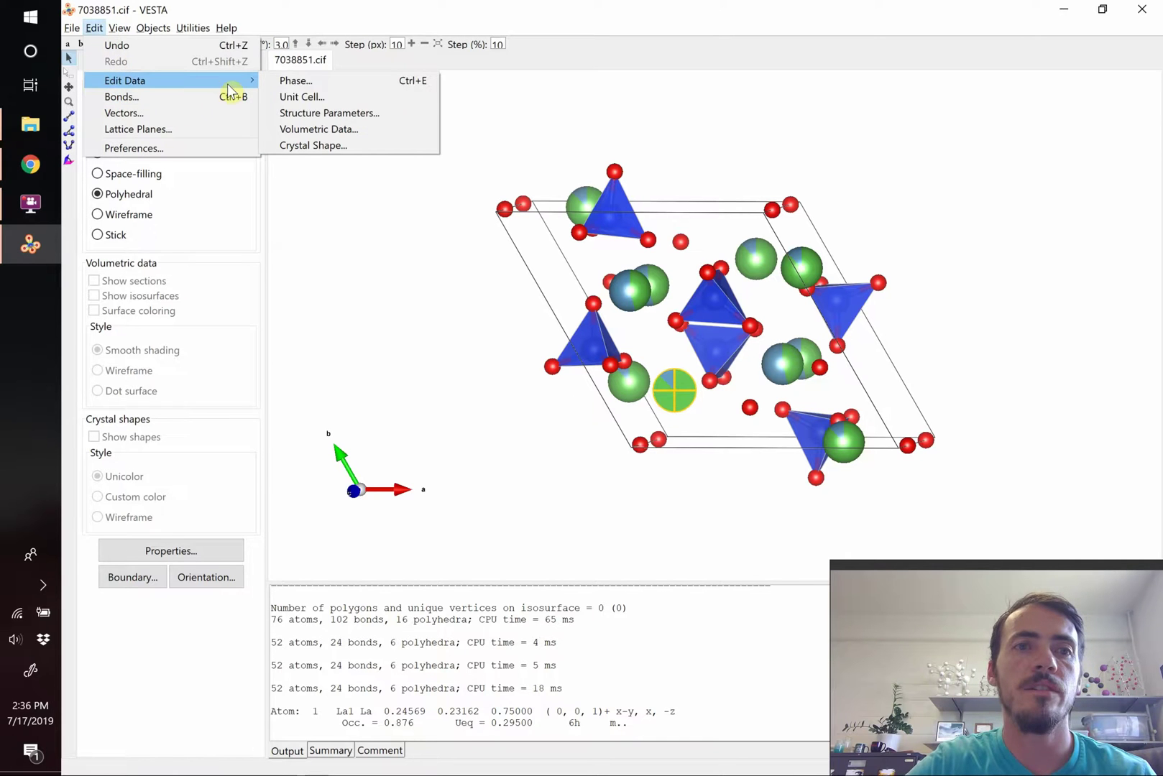
pyautogui.click(312, 113)
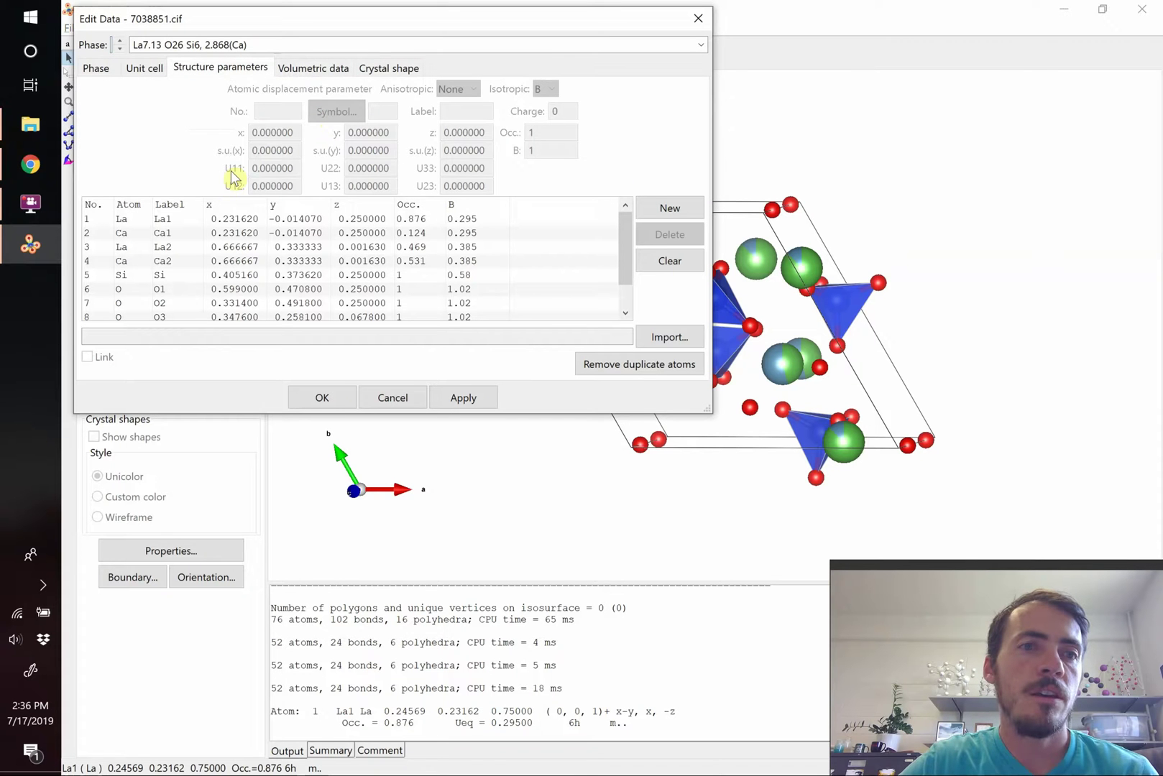
pyautogui.click(164, 219)
pyautogui.click(166, 262)
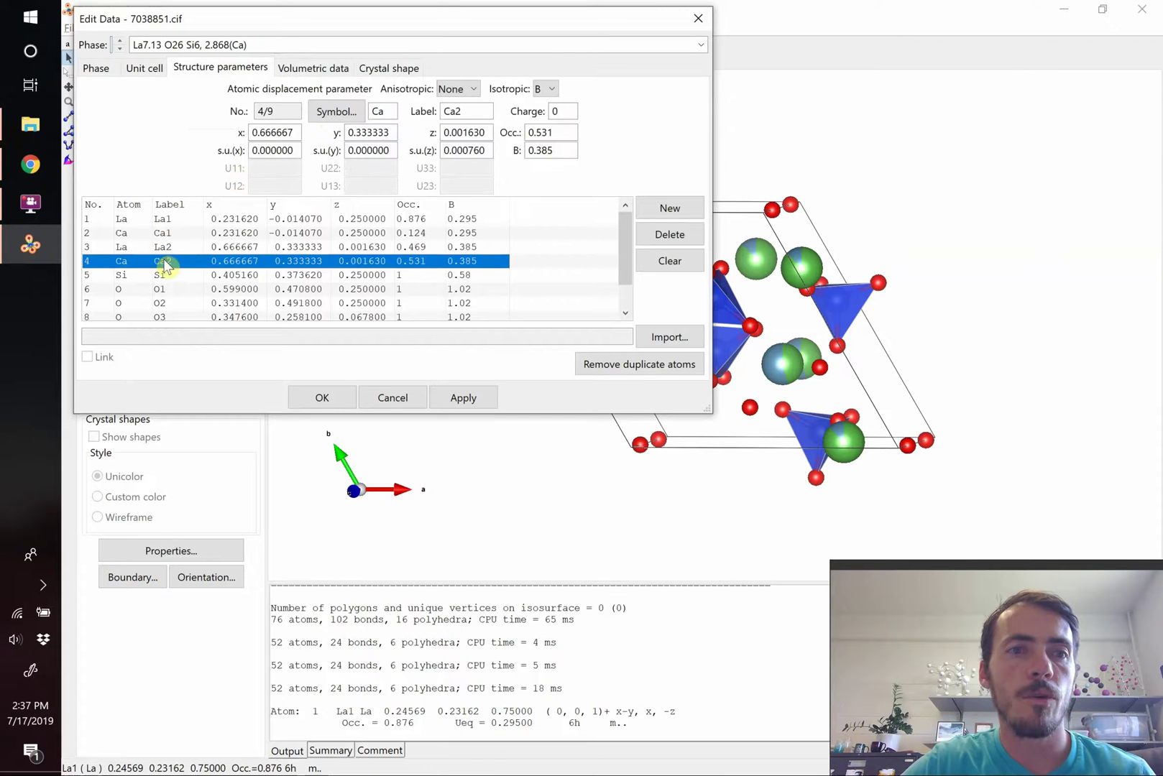
pyautogui.click(171, 222)
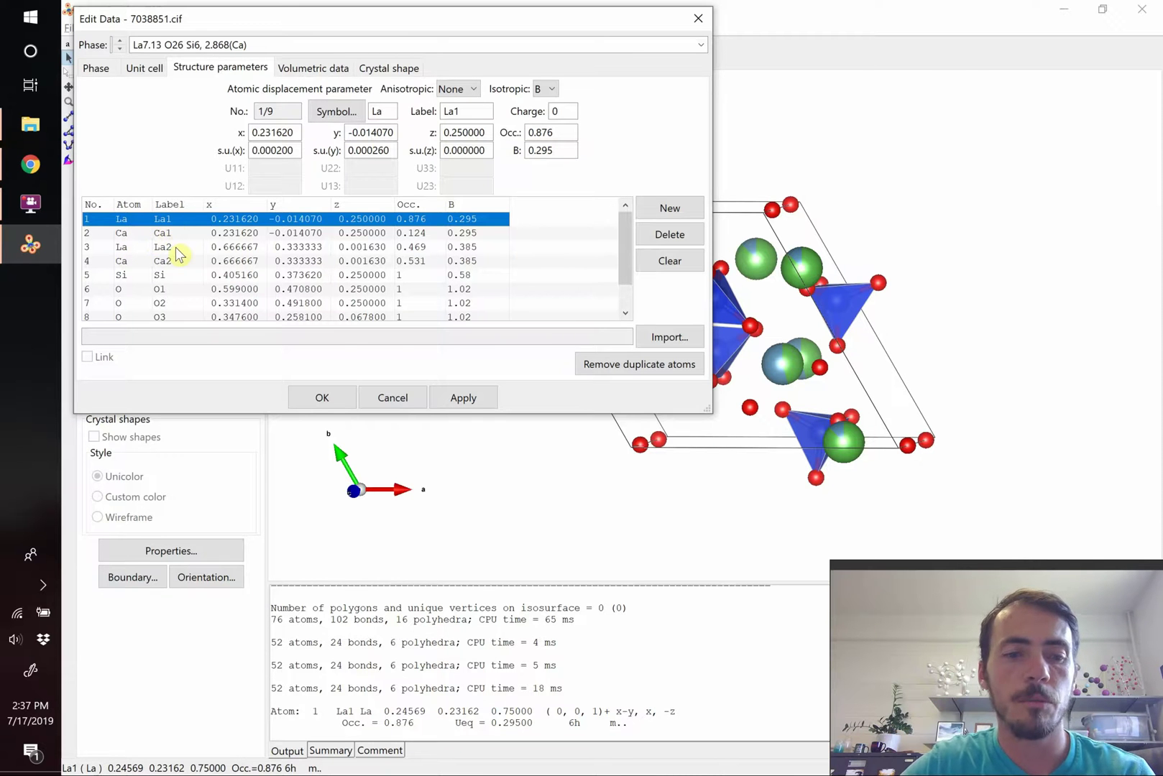
pyautogui.hotkey('alt', 'Tab')
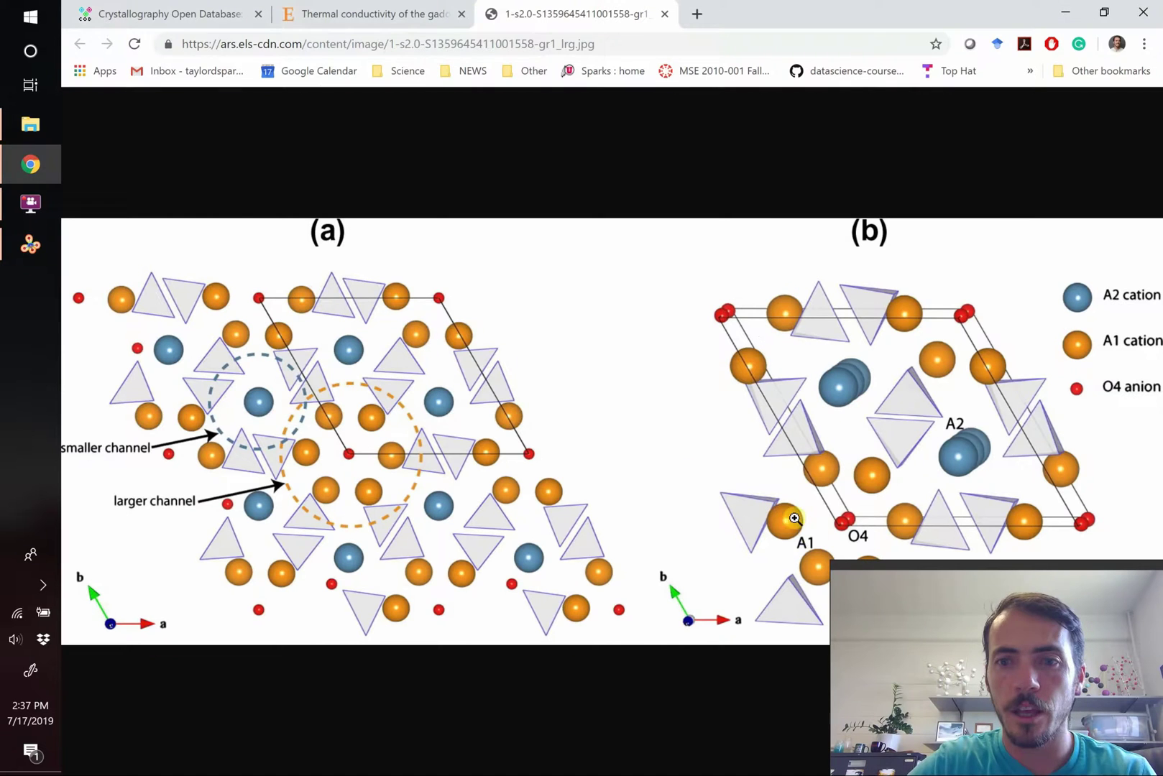
pyautogui.hotkey('alt', 'Tab')
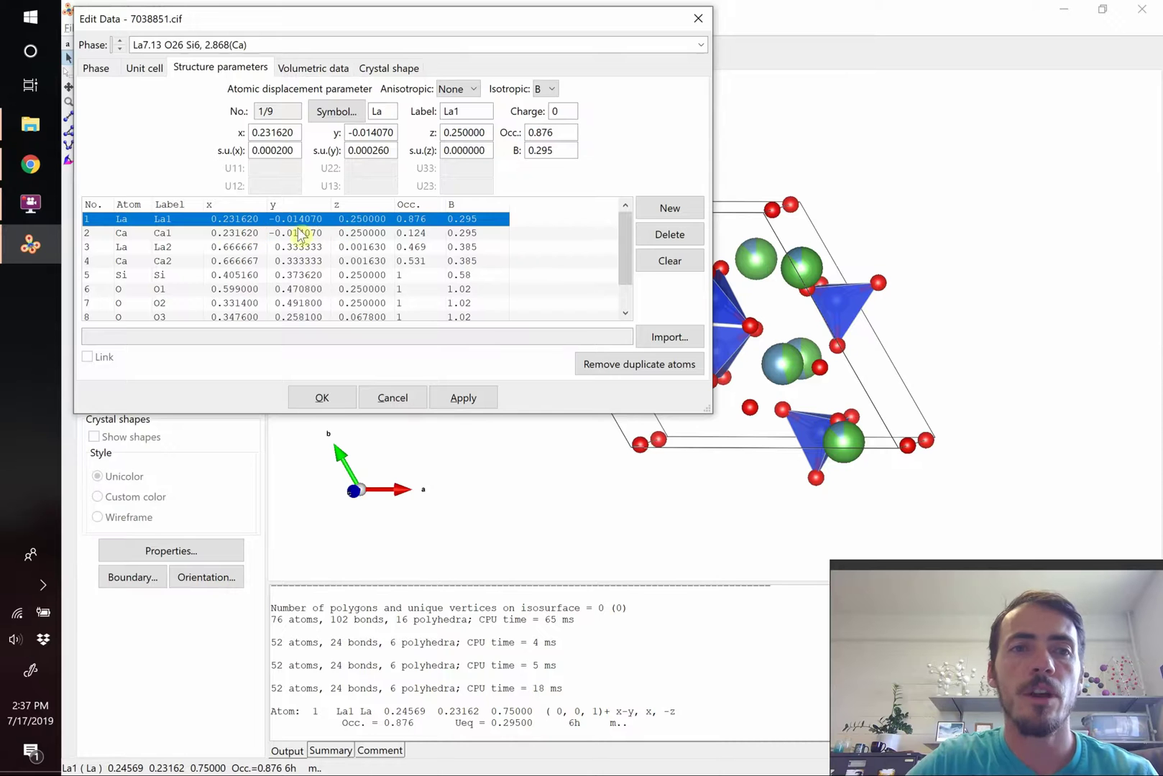
pyautogui.click(417, 234)
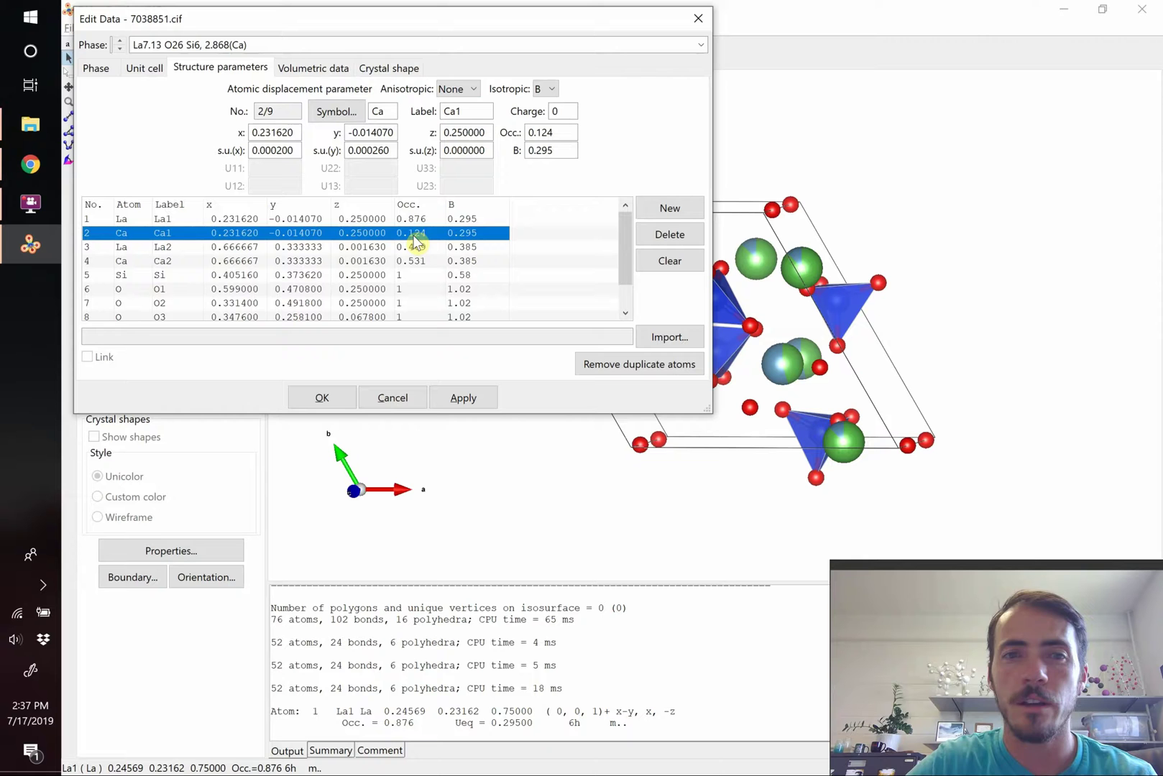
# Delete the Ca1 and La2 sites and set La1's occupancy to 1
pyautogui.click(670, 236)
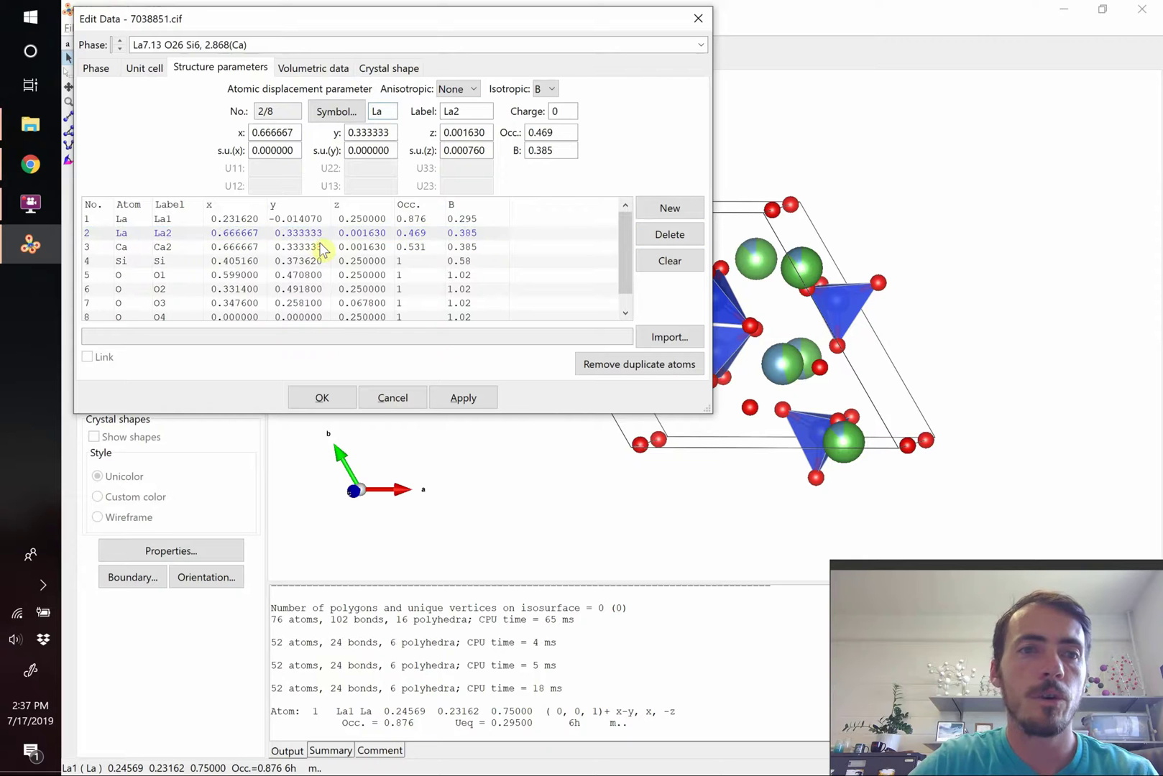
pyautogui.click(322, 249)
pyautogui.click(343, 235)
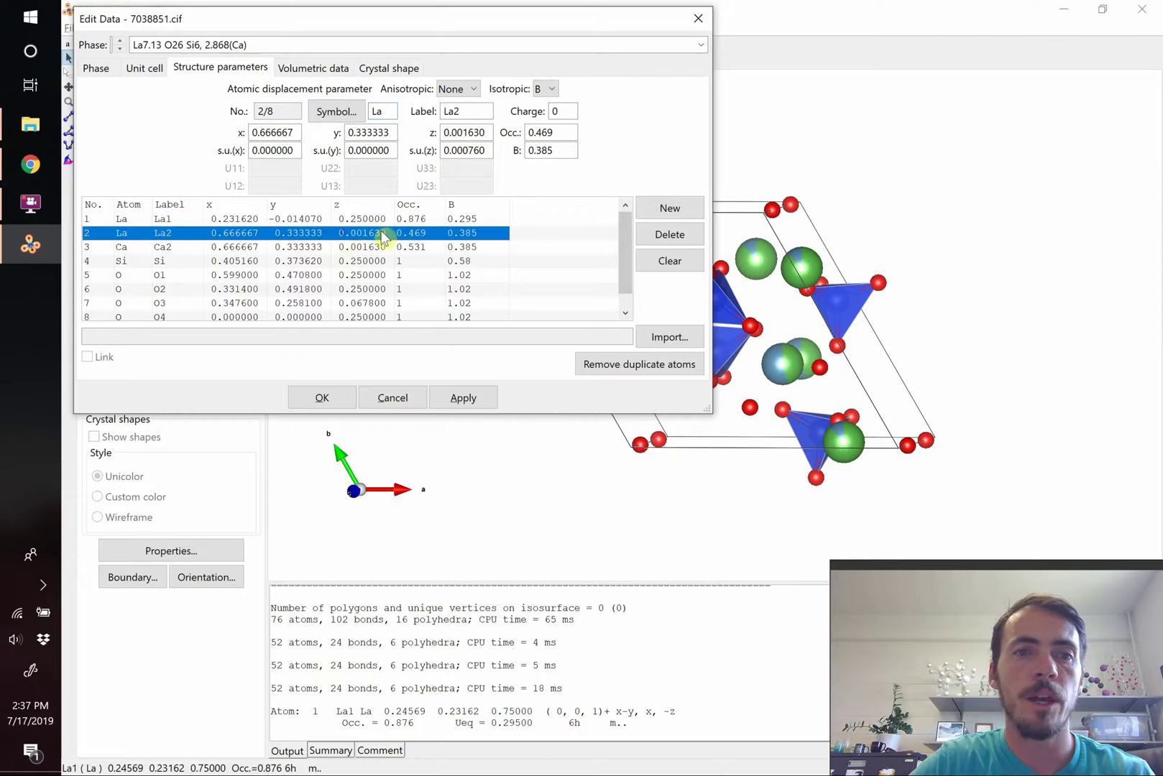
pyautogui.click(667, 237)
pyautogui.click(277, 219)
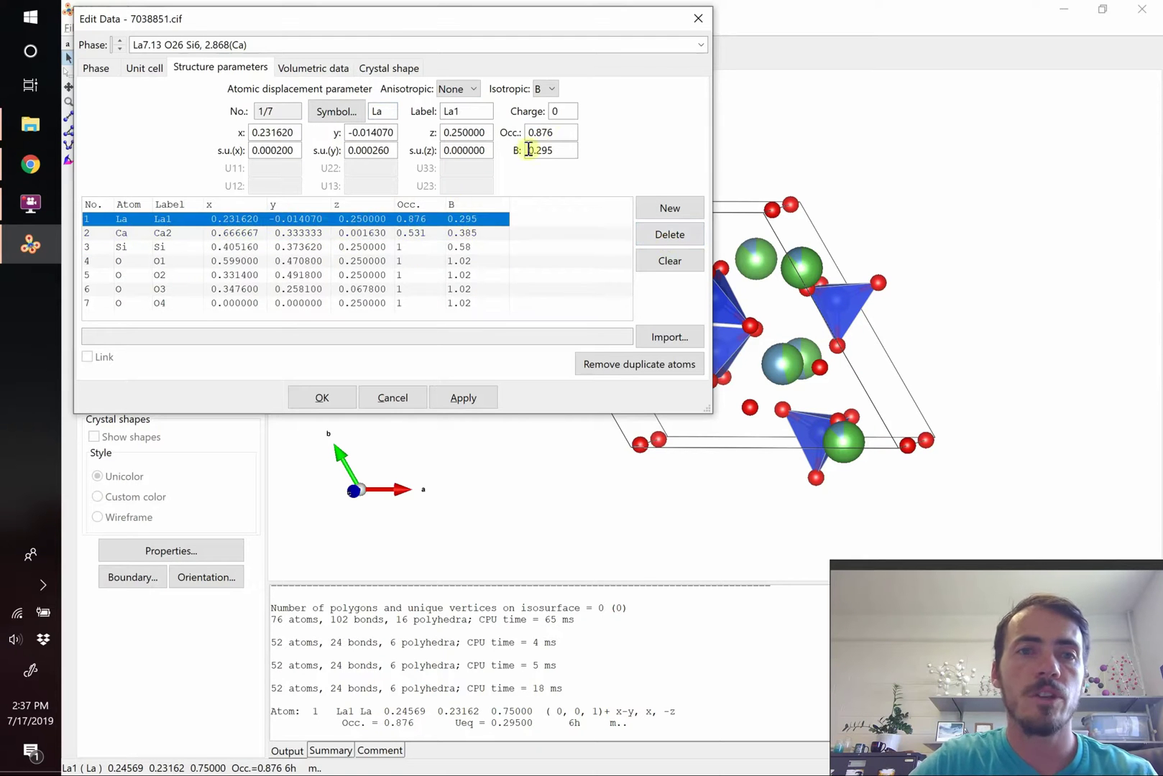
pyautogui.doubleClick(547, 132)
pyautogui.write('1')
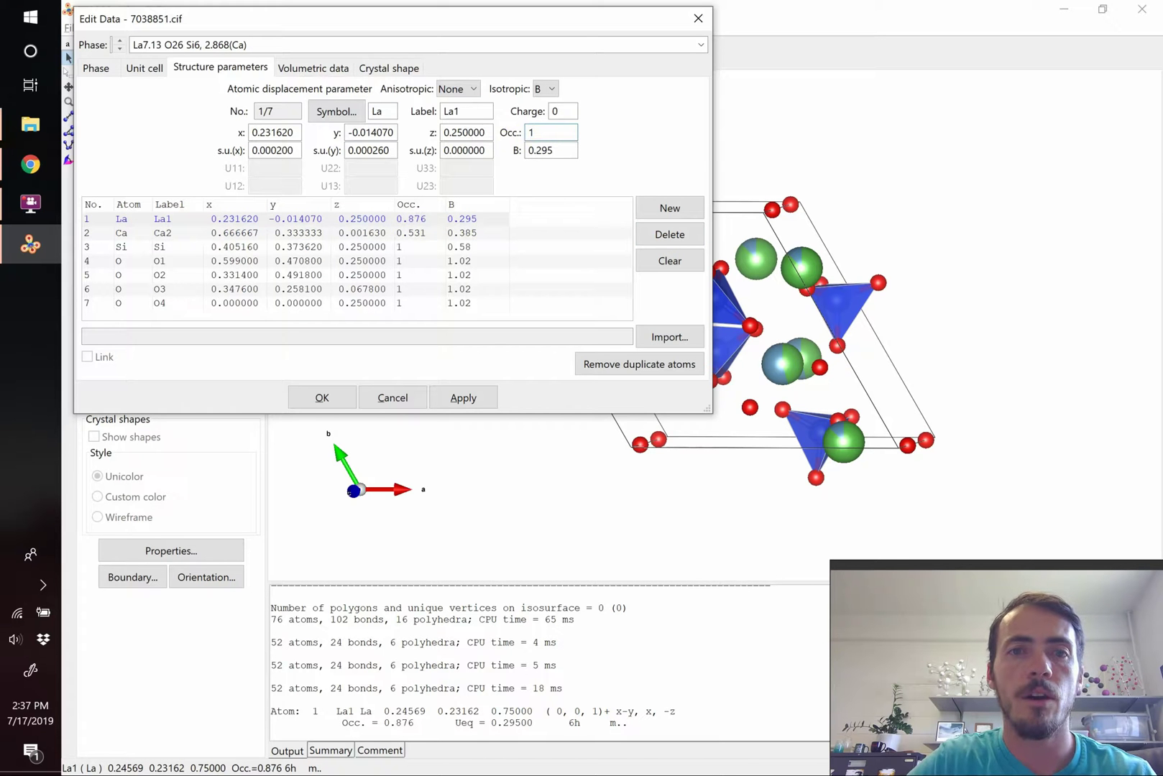
pyautogui.click(375, 233)
pyautogui.doubleClick(562, 132)
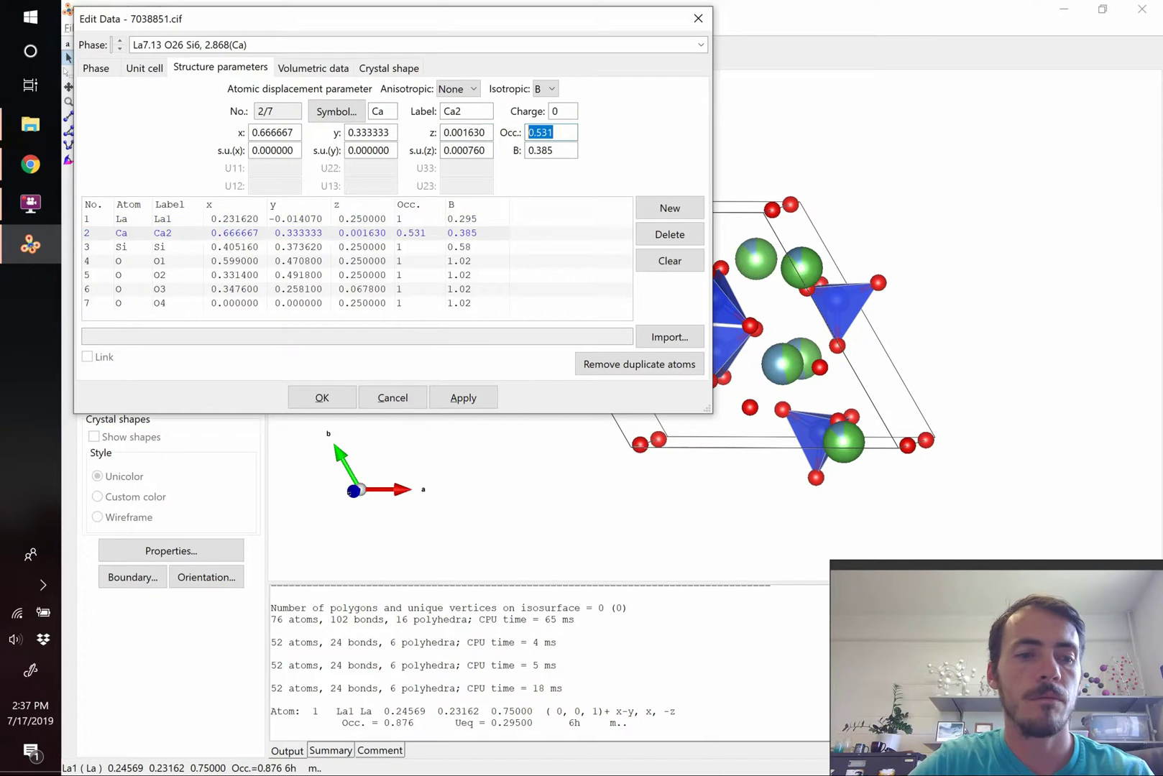
# Change site 1 from La to Gd, relabel it Gd1, and apply the edit
pyautogui.click(205, 218)
pyautogui.click(333, 111)
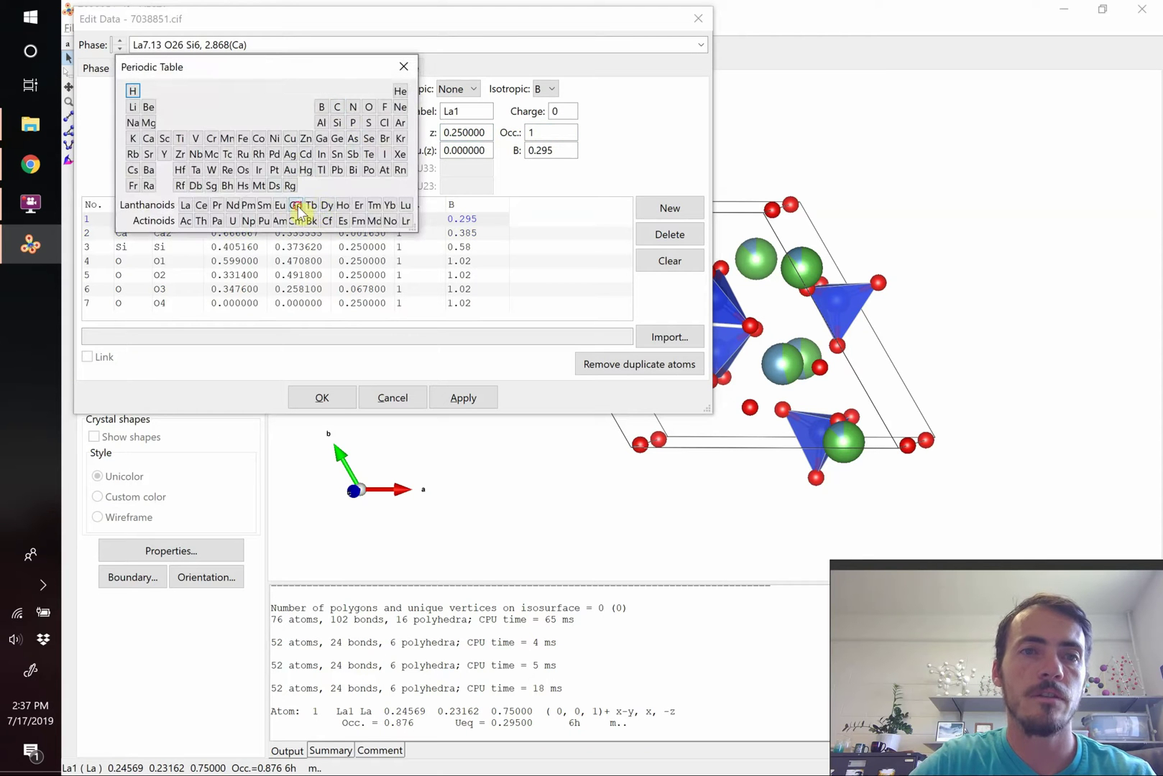
pyautogui.click(296, 206)
pyautogui.doubleClick(467, 111)
pyautogui.write('Gd1')
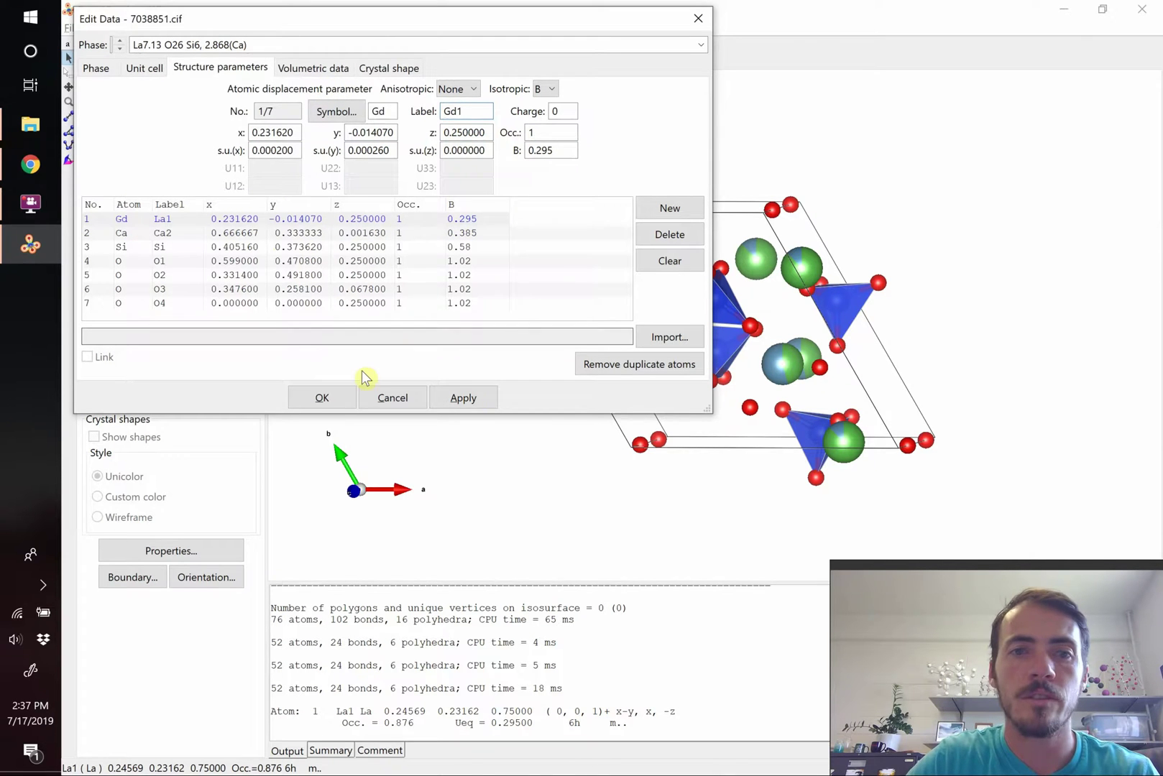
pyautogui.click(464, 398)
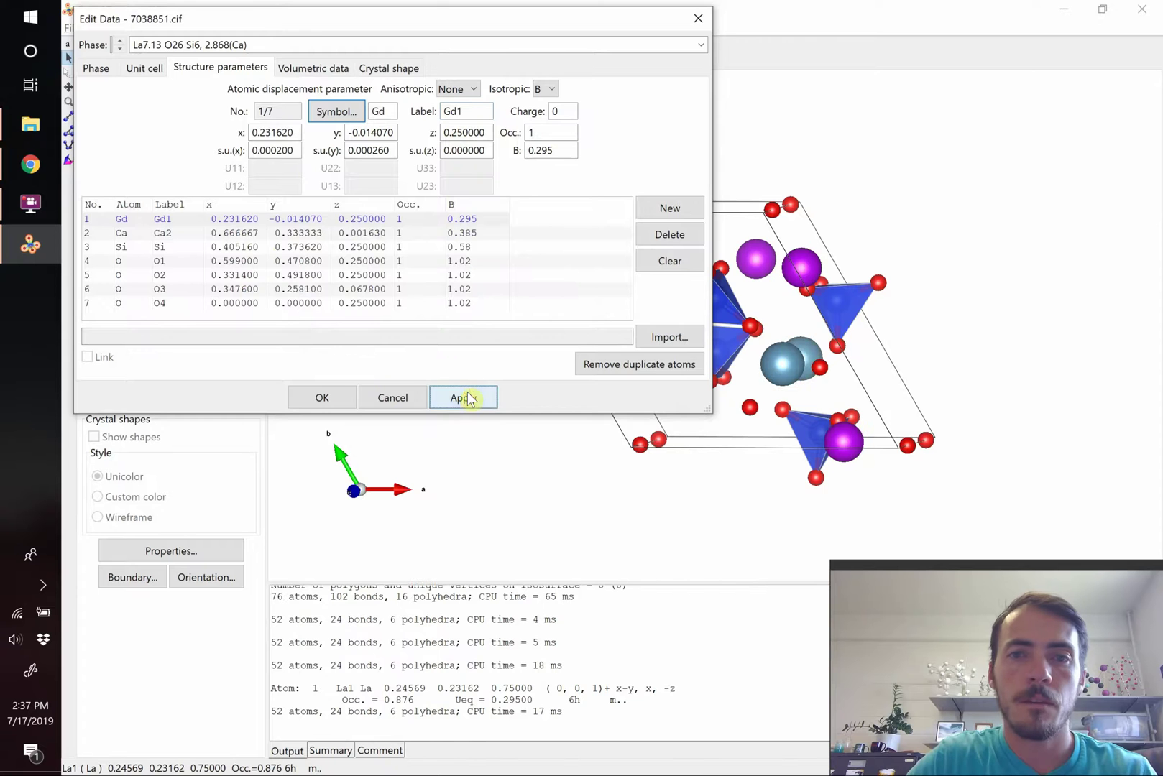
pyautogui.click(330, 399)
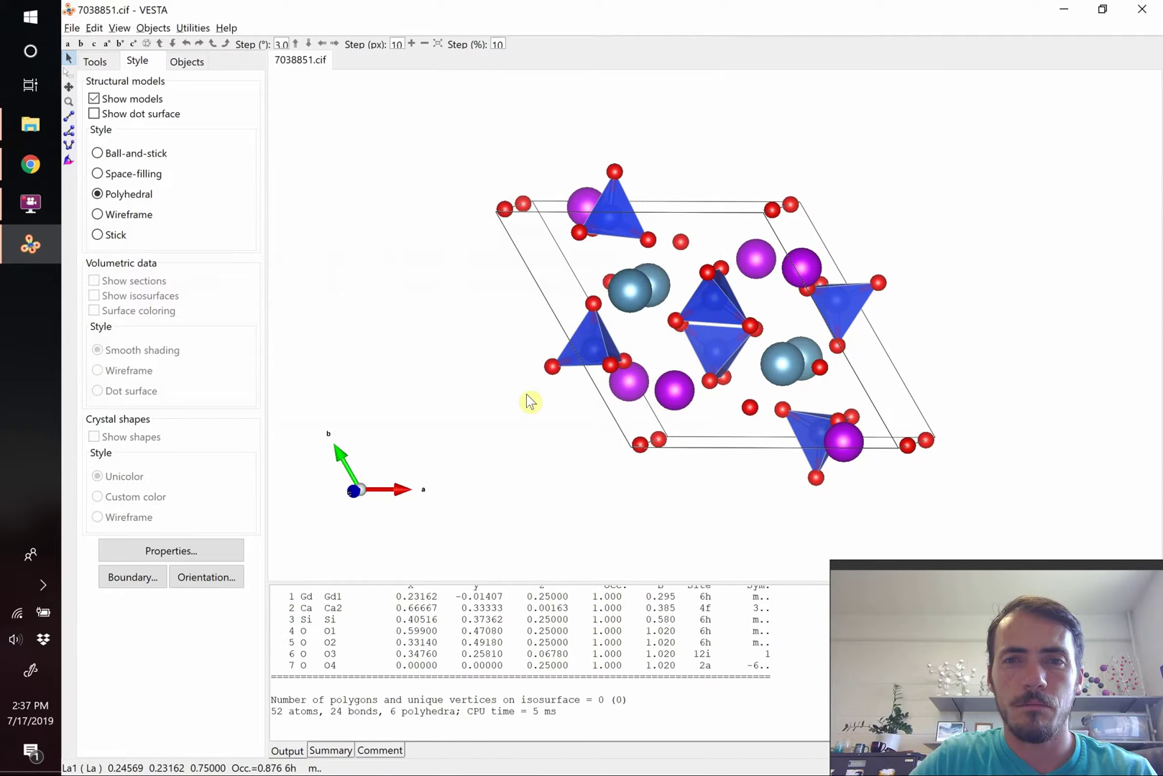
# Turn the model slightly and zoom into panel (b) of the reference figure
pyautogui.click(527, 395)
pyautogui.moveTo(568, 401); pyautogui.dragTo(532, 407)
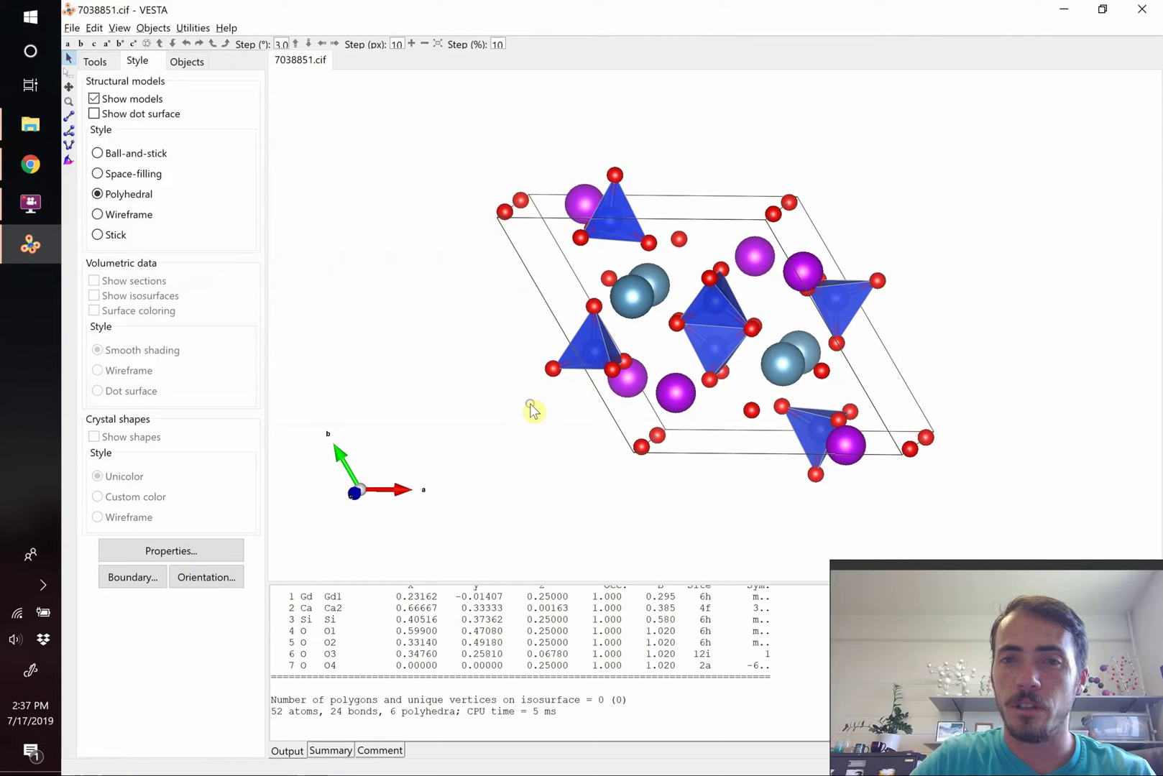
pyautogui.hotkey('alt', 'Tab')
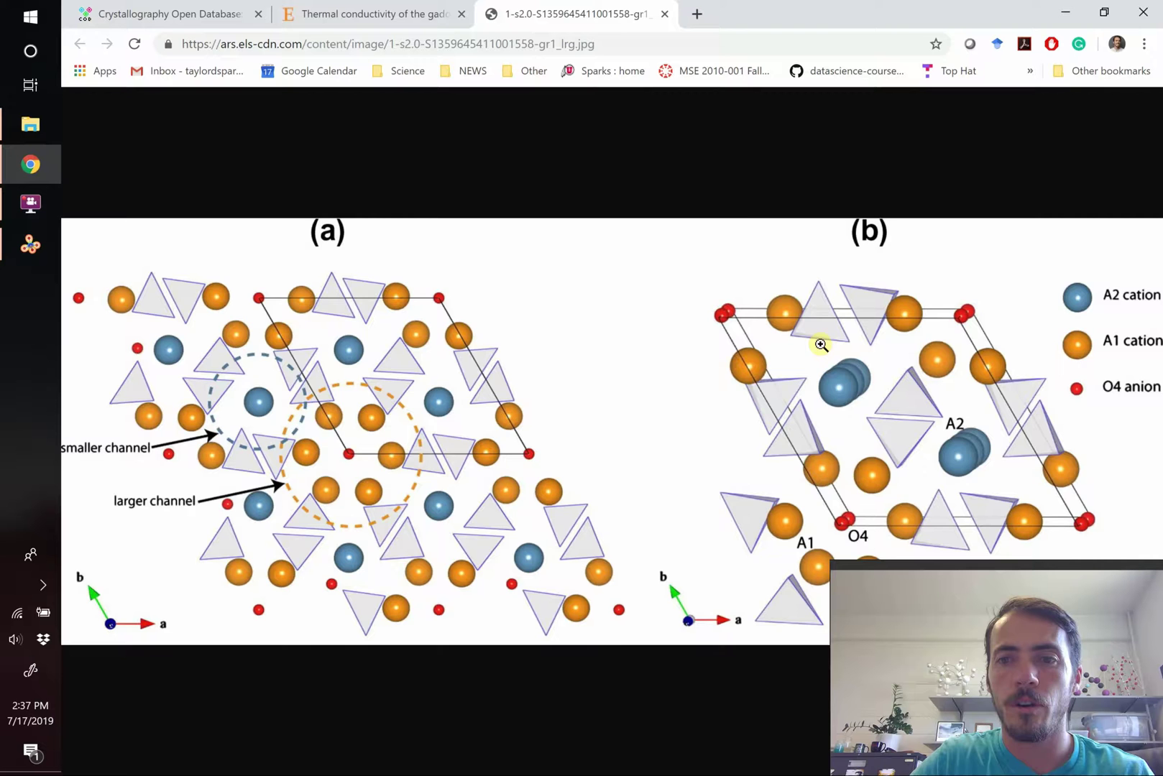
pyautogui.click(802, 357)
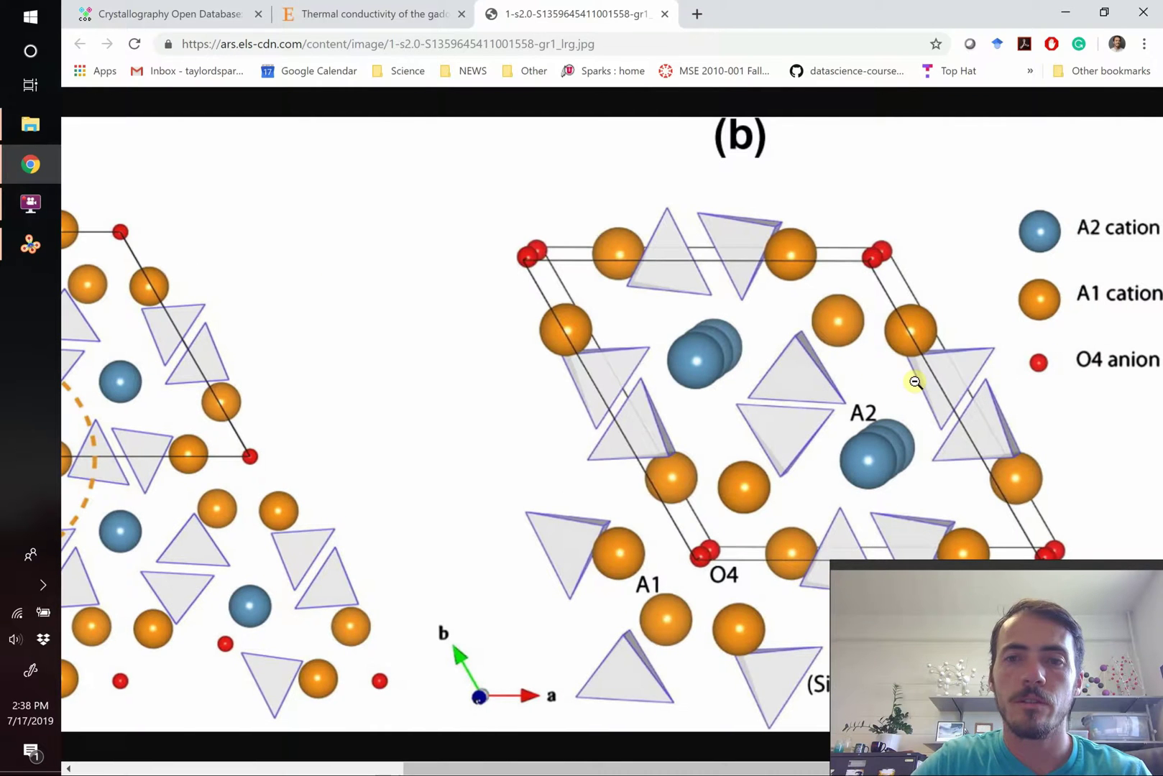
pyautogui.hotkey('alt', 'Tab')
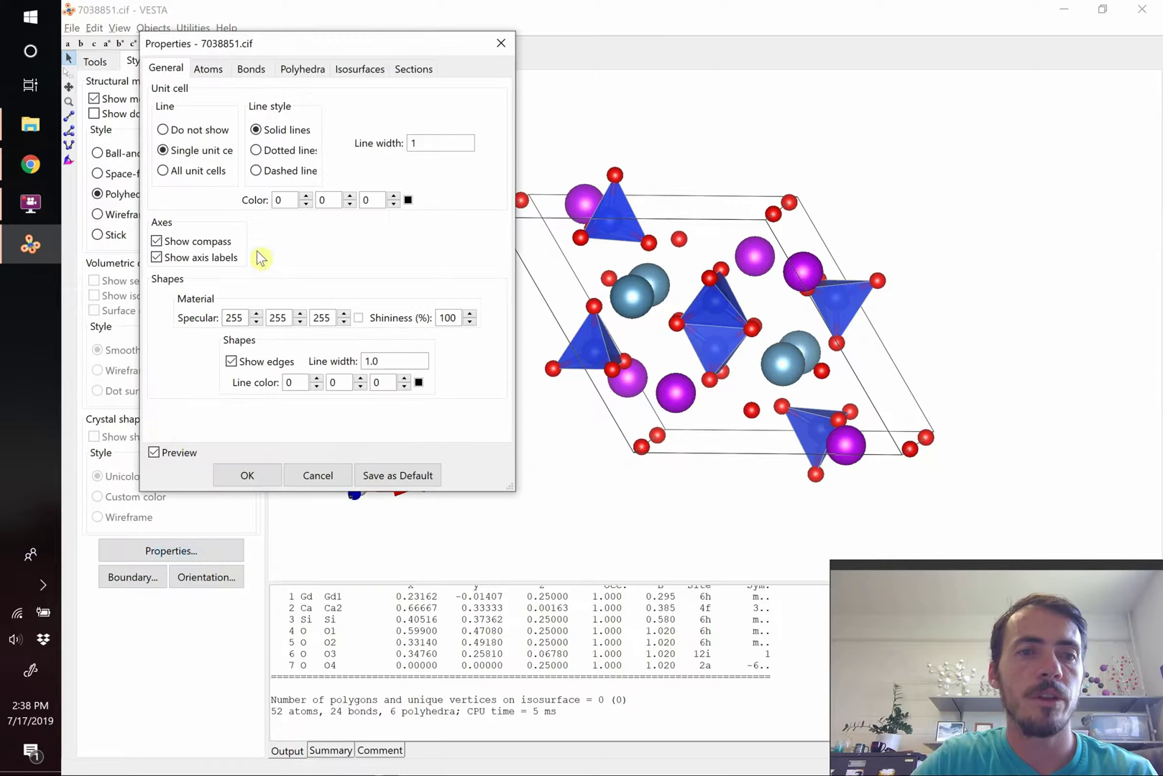
# Colour the Gd atoms orange in the Atoms properties and apply
pyautogui.click(213, 69)
pyautogui.click(261, 327)
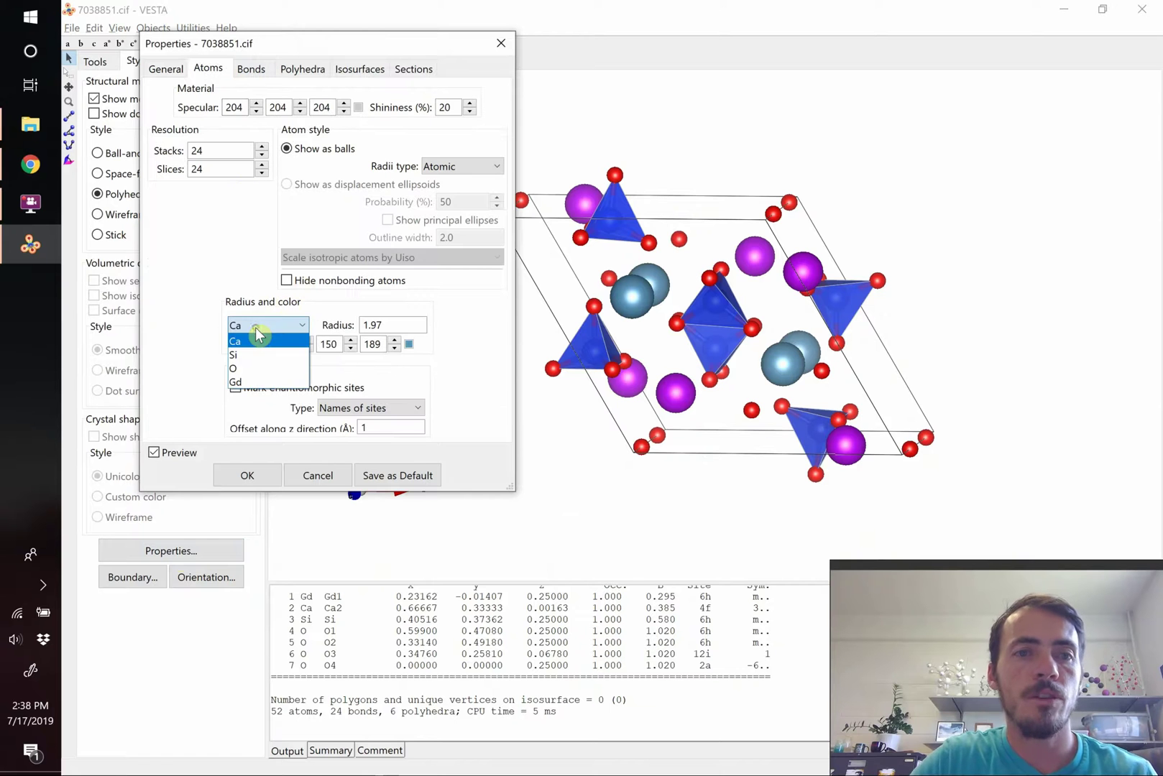
pyautogui.click(243, 383)
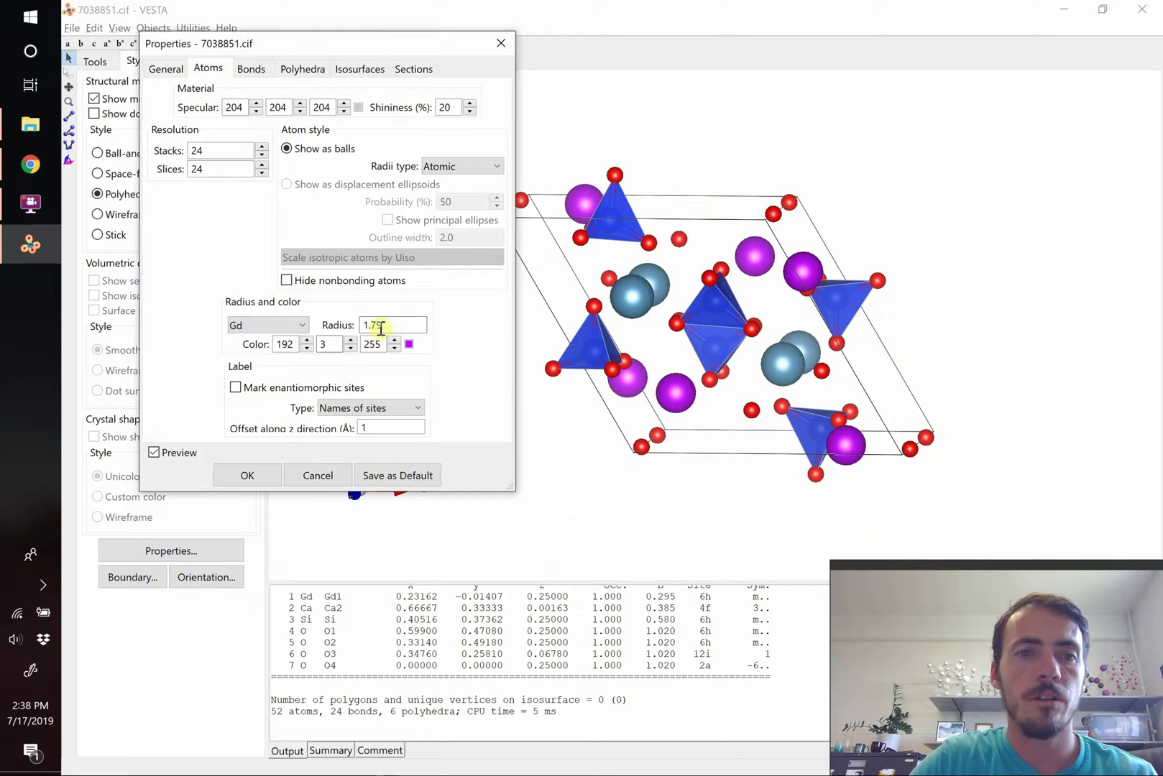
pyautogui.click(409, 345)
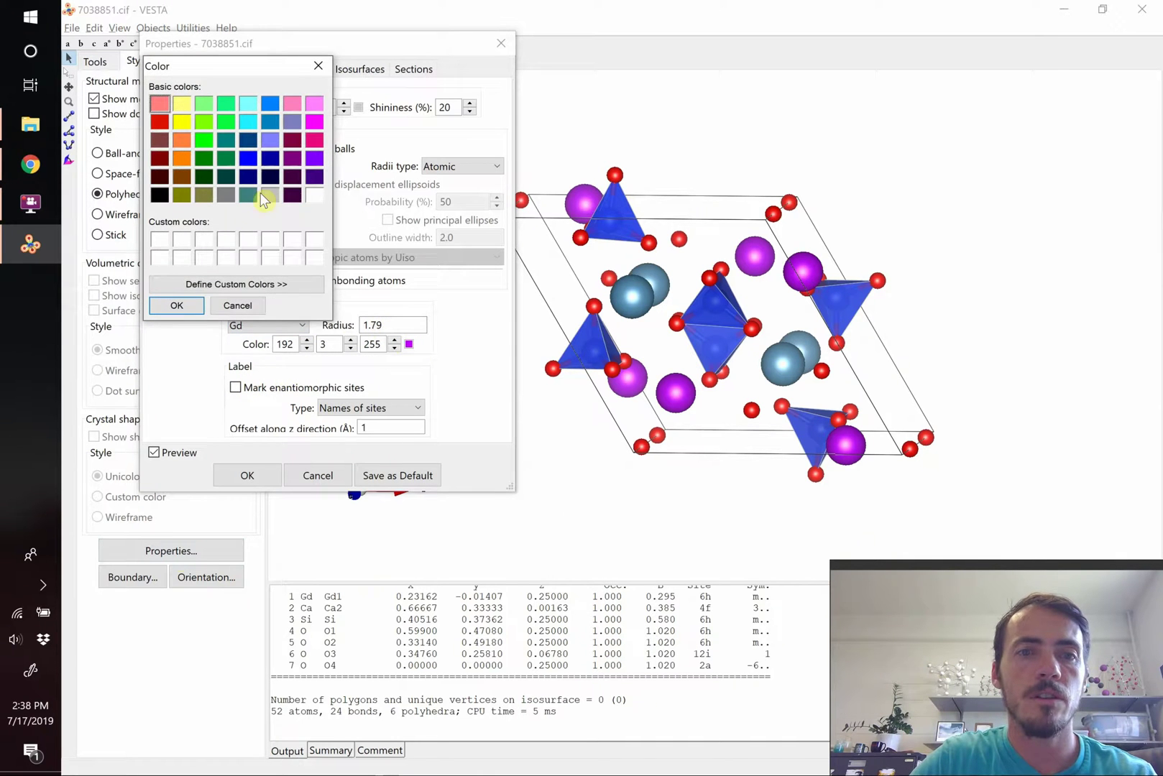
pyautogui.click(182, 158)
pyautogui.click(177, 307)
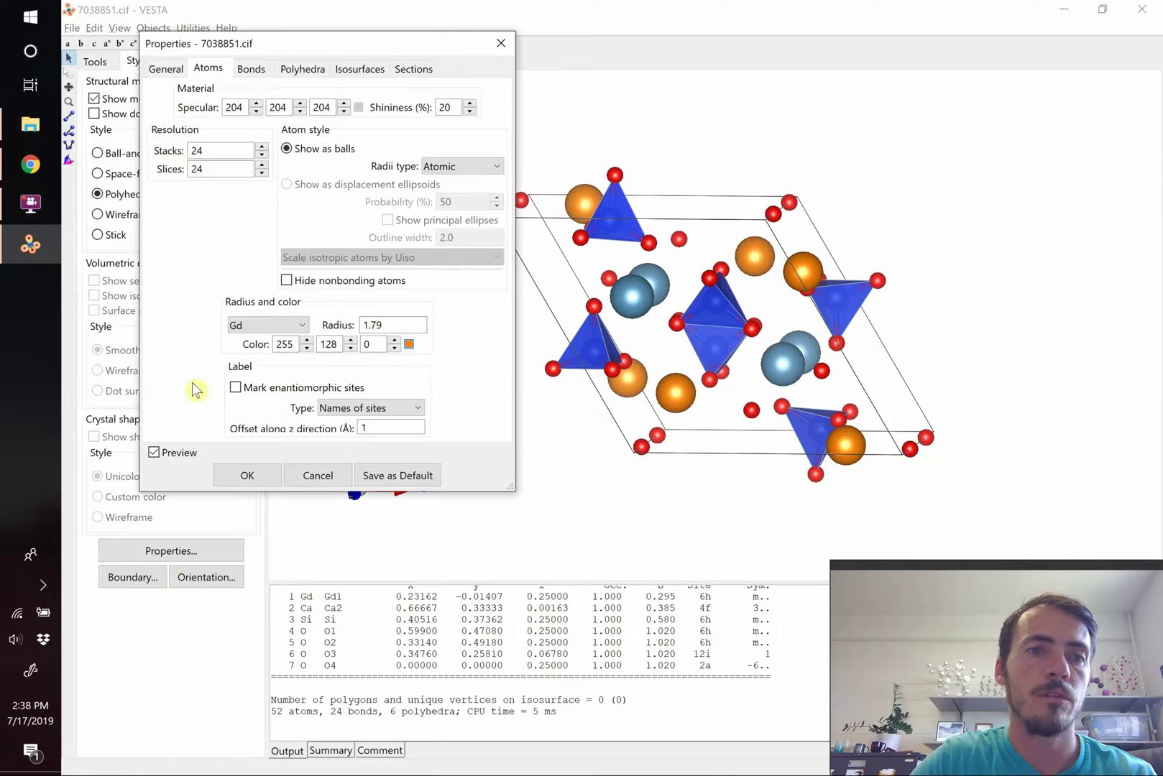
pyautogui.click(247, 476)
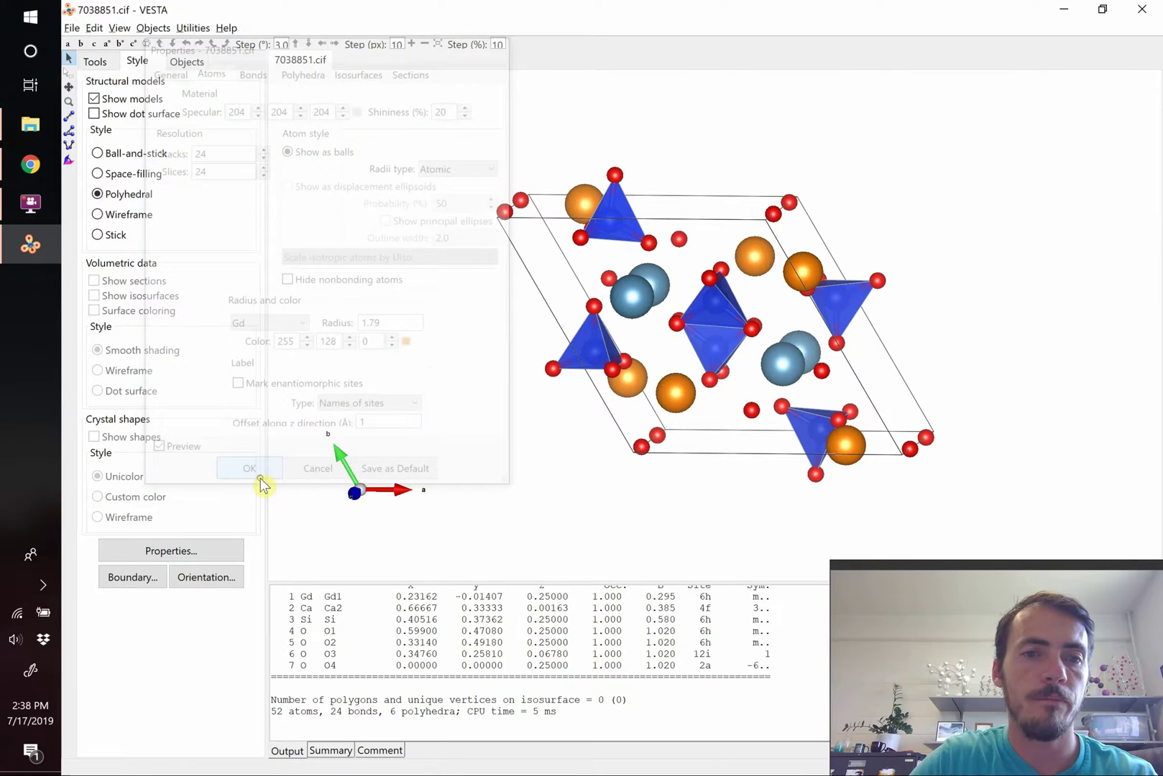
pyautogui.hotkey('alt', 'Tab')
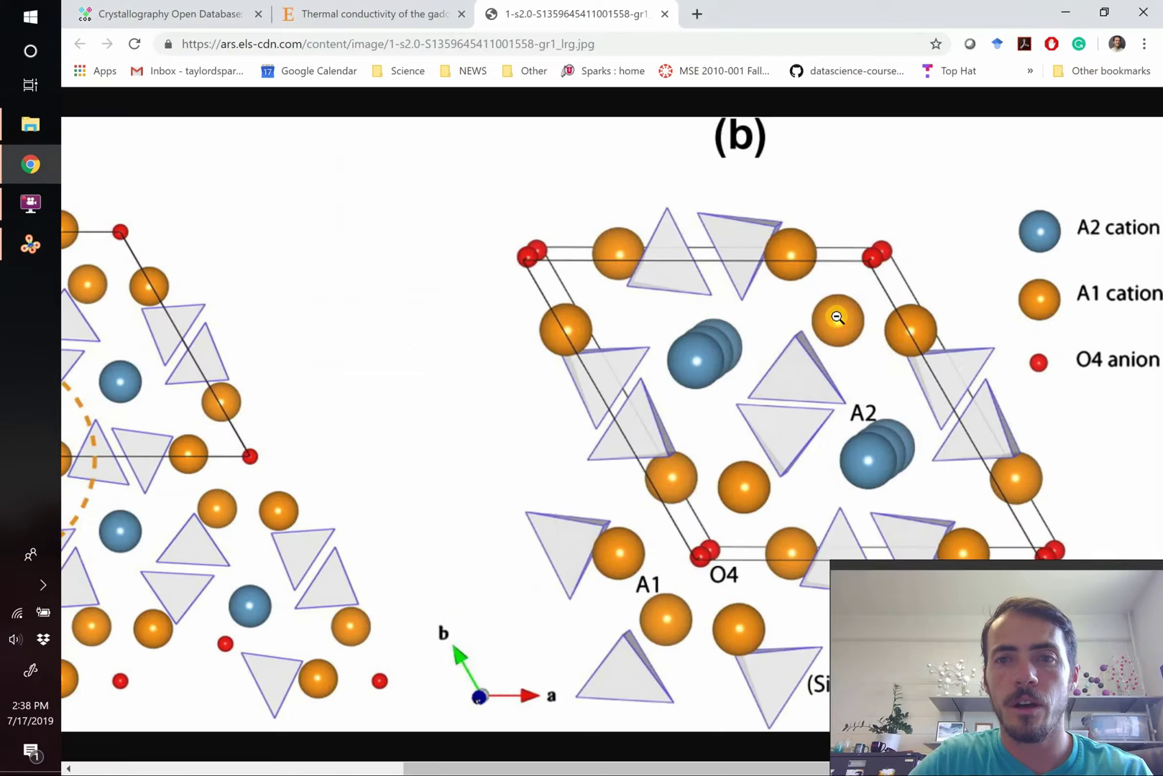
pyautogui.hotkey('alt', 'Tab')
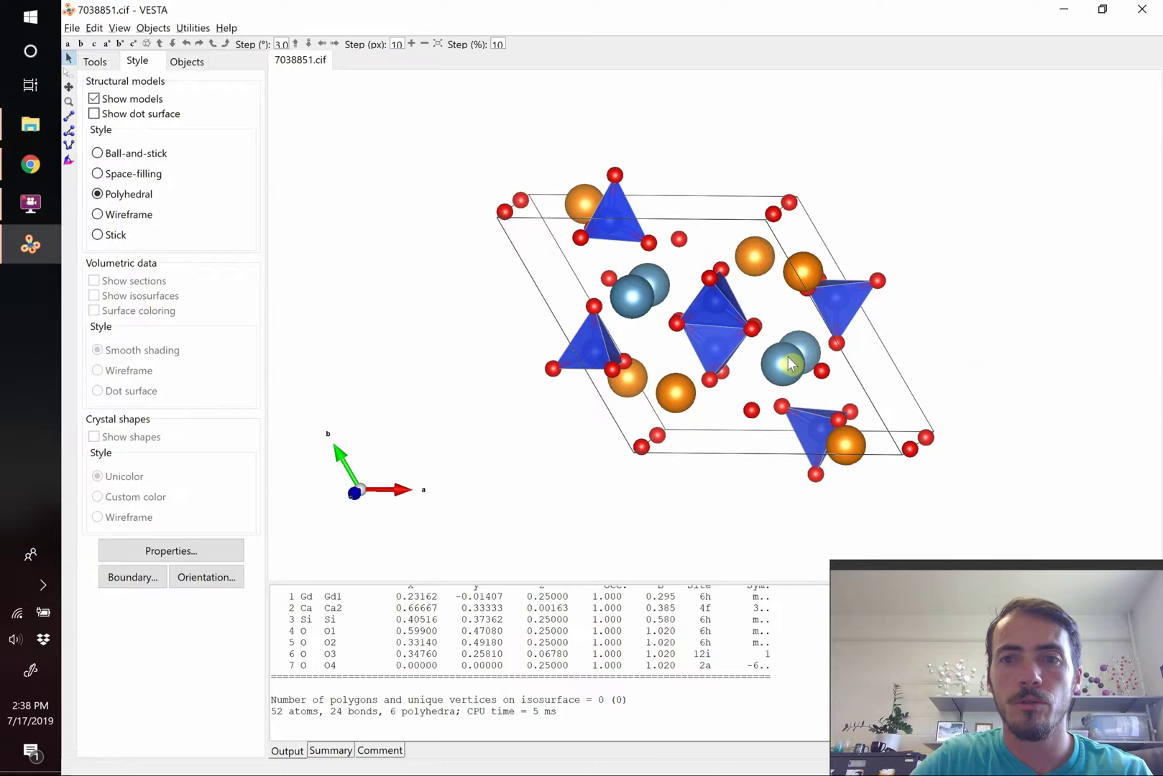
pyautogui.hotkey('alt', 'Tab')
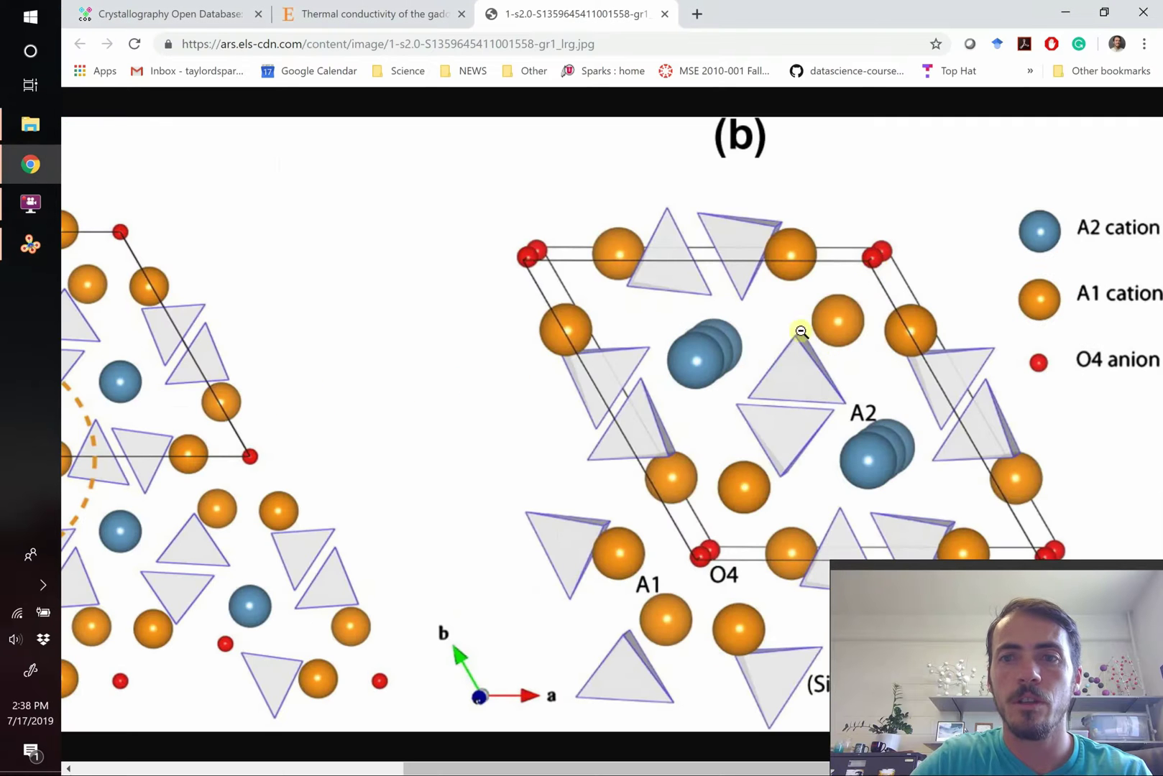
pyautogui.hotkey('alt', 'Tab')
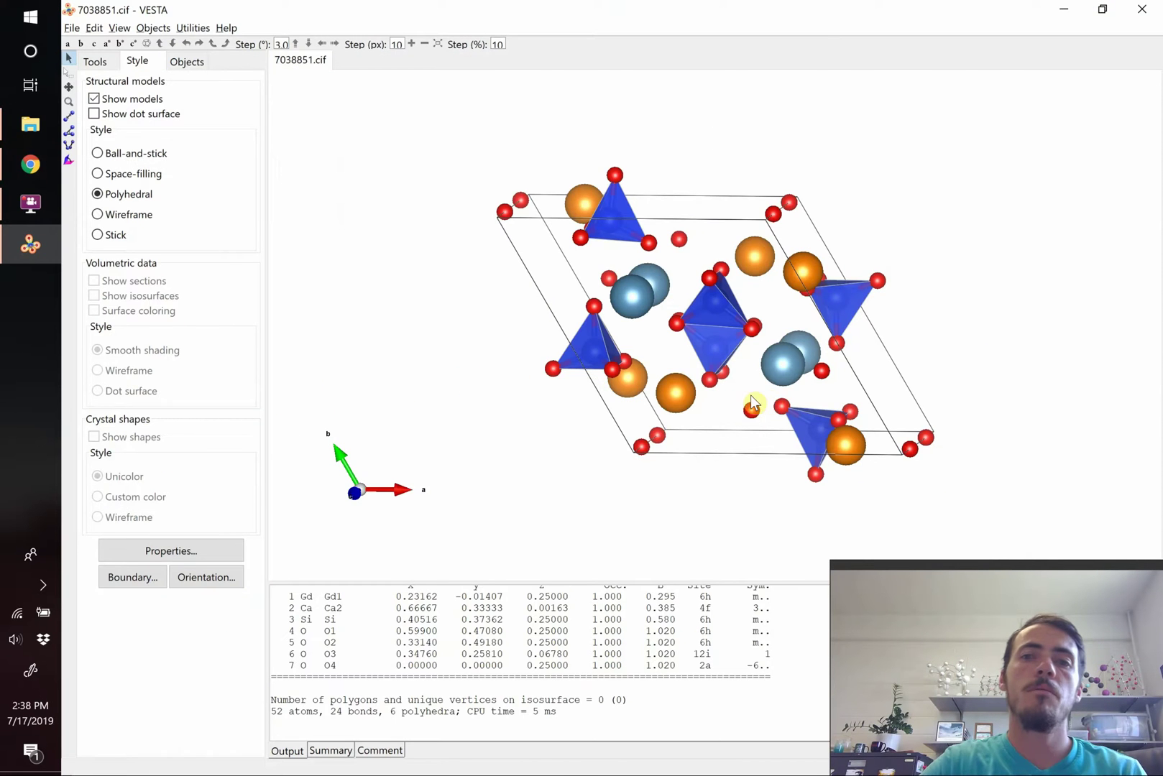
pyautogui.hotkey('alt', 'Tab')
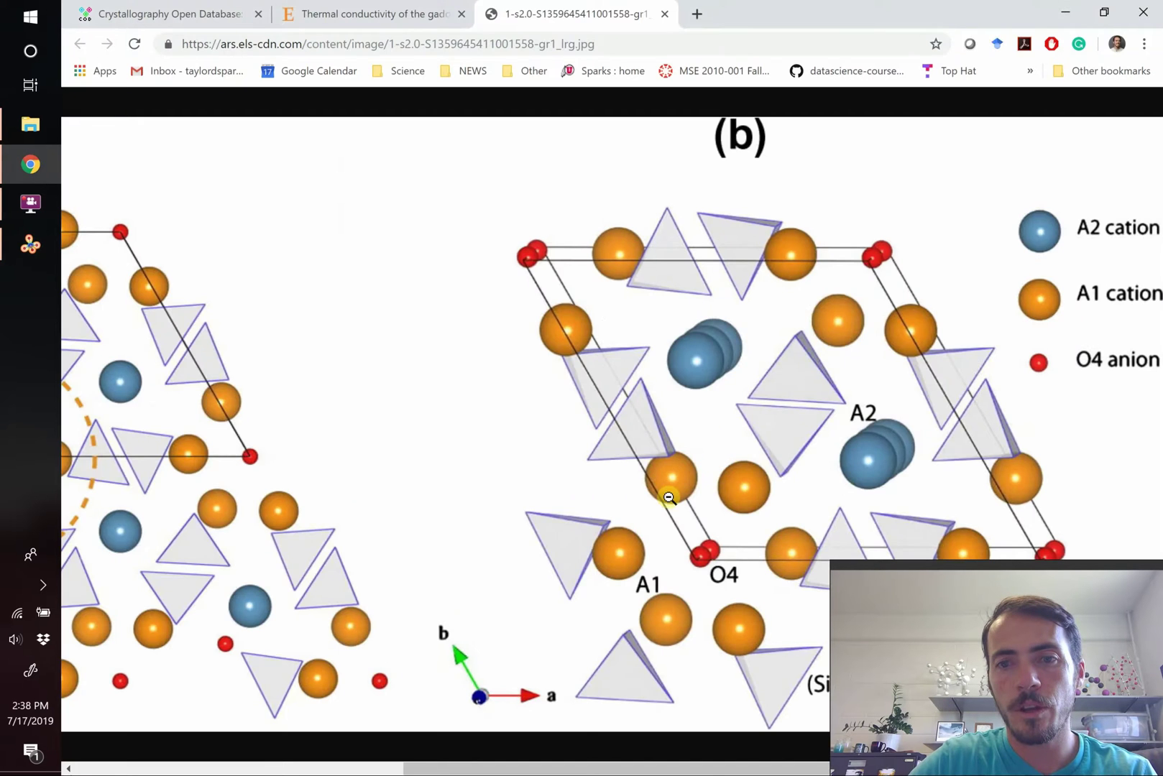
pyautogui.hotkey('alt', 'Tab')
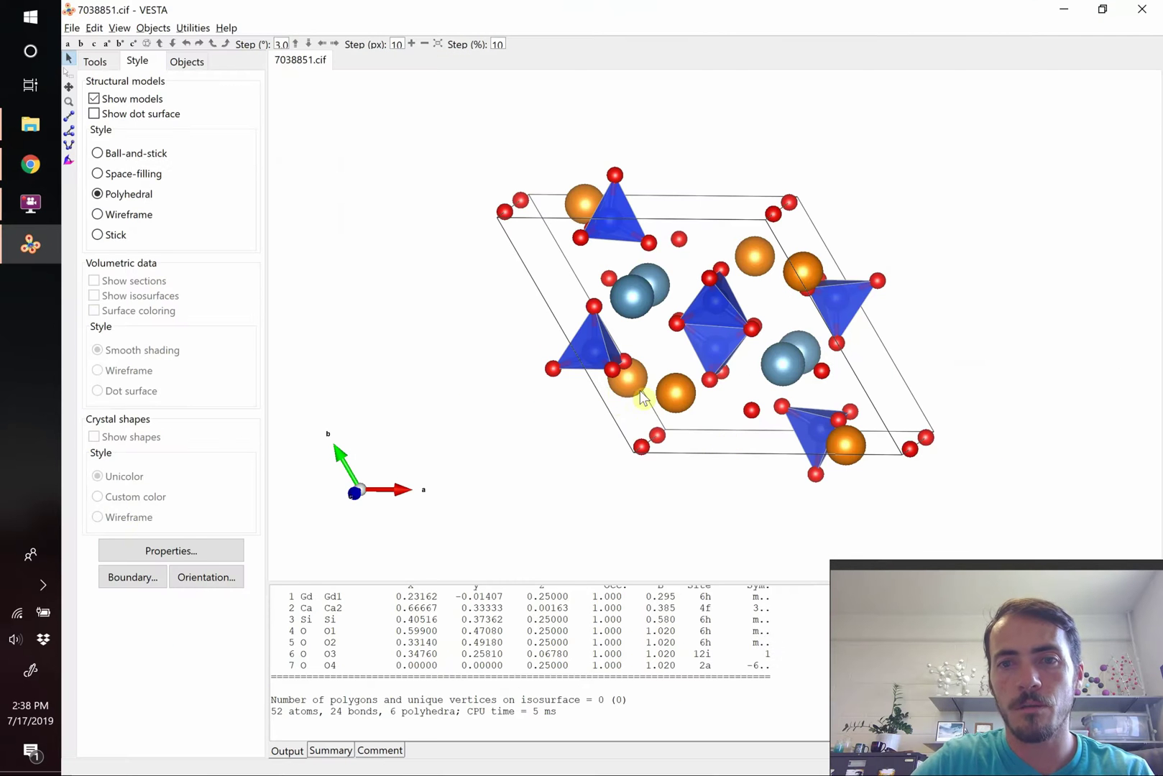
pyautogui.hotkey('alt', 'Tab')
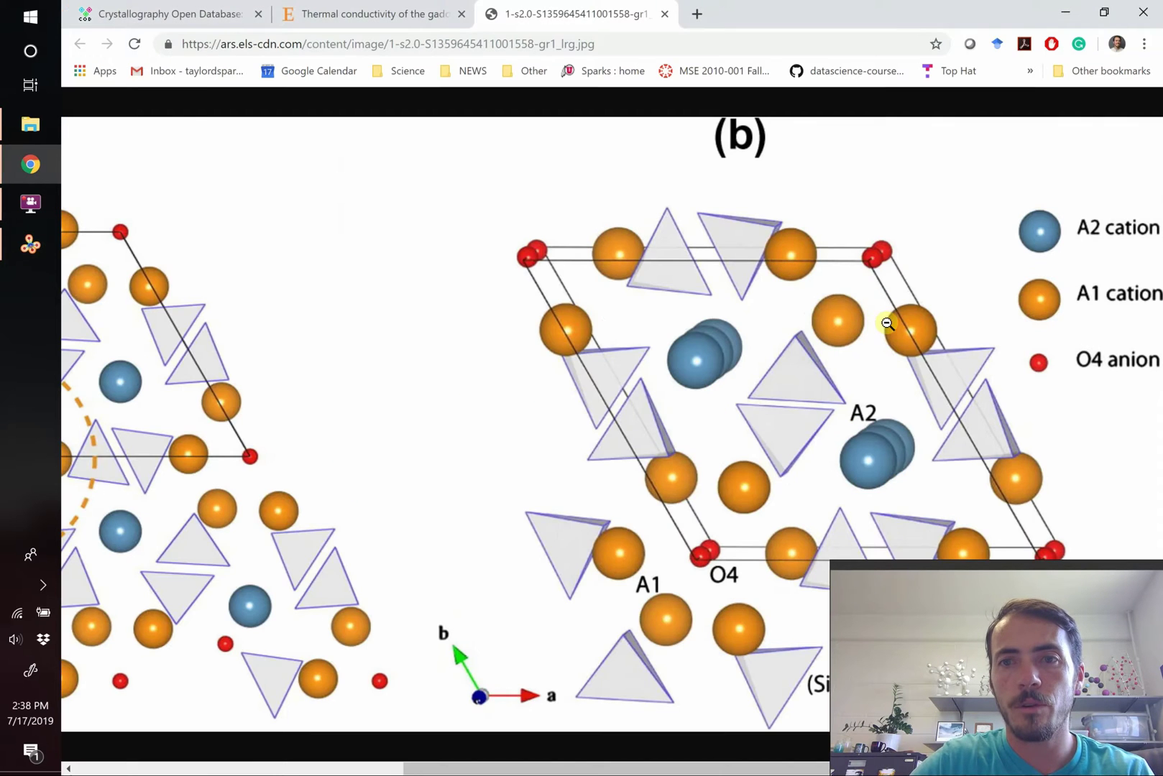
pyautogui.hotkey('alt', 'Tab')
pyautogui.hotkey('alt', 'Tab')
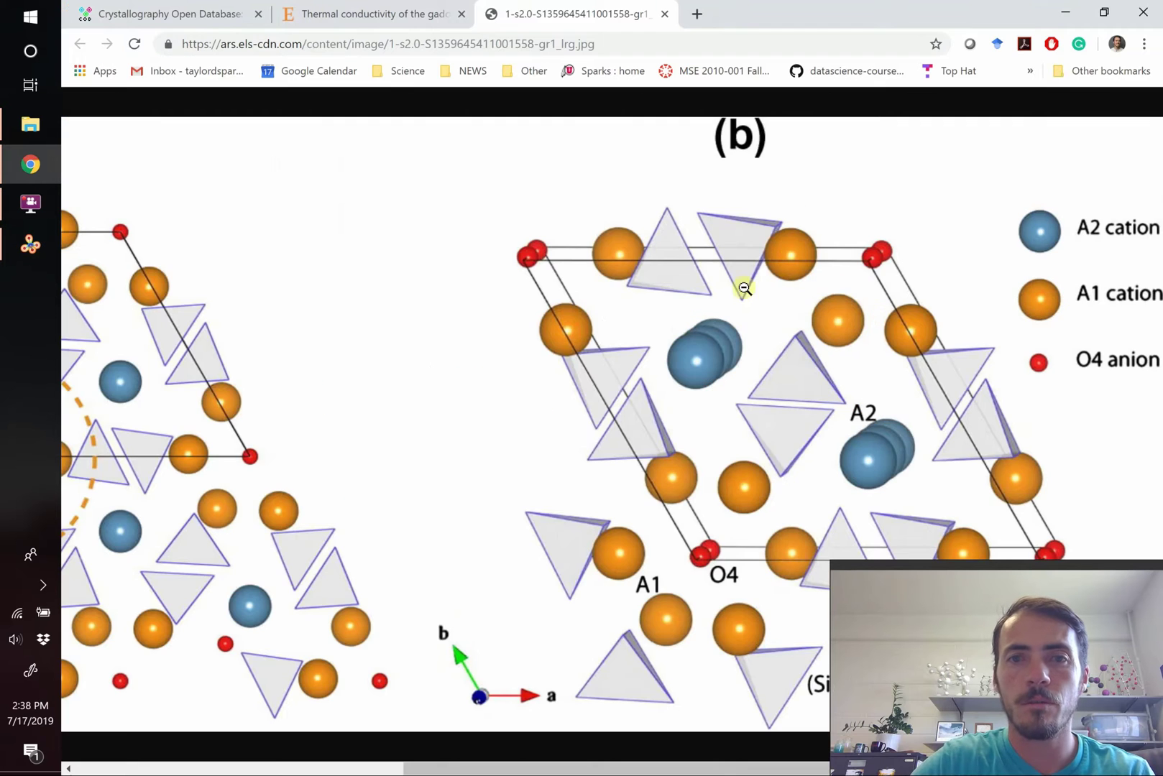
pyautogui.click(679, 331)
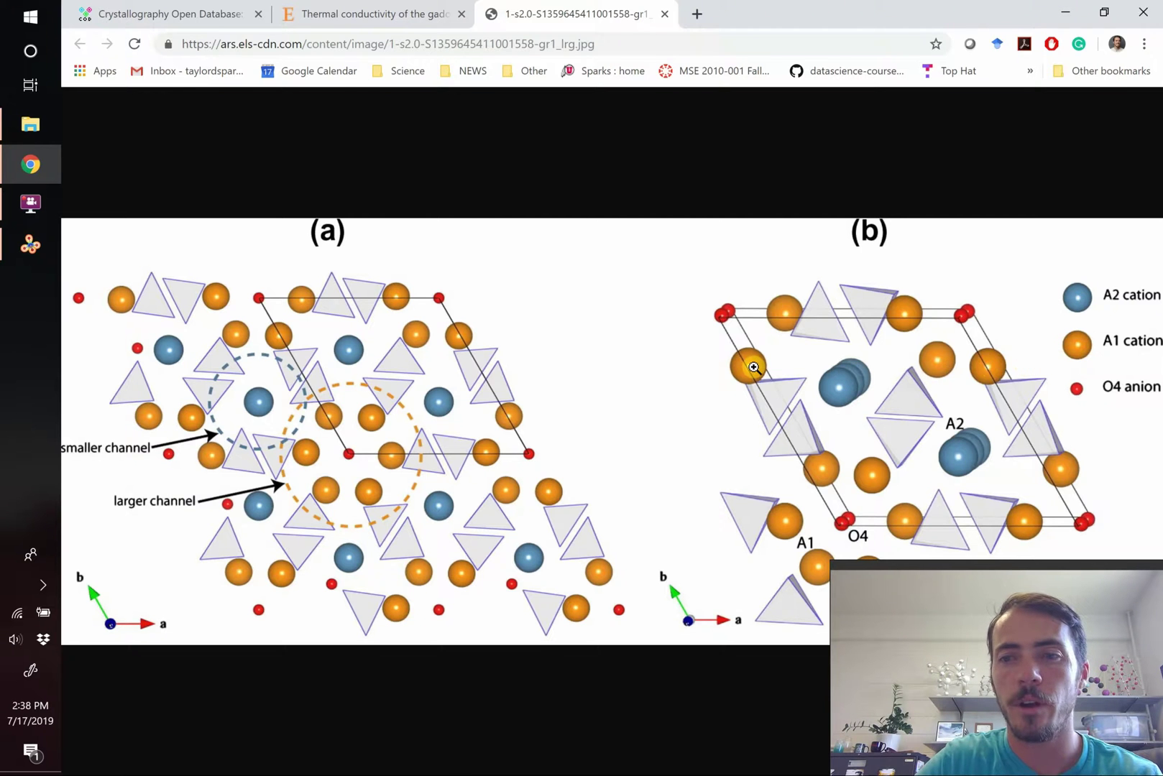
pyautogui.hotkey('alt', 'Tab')
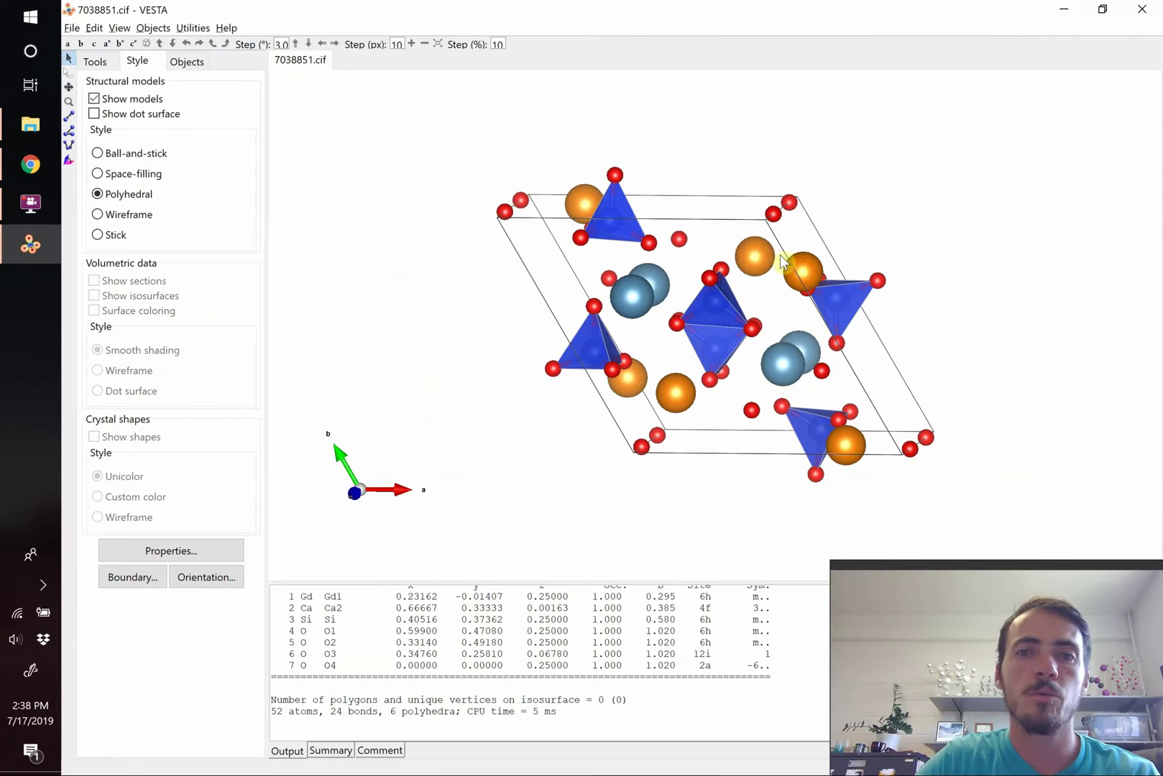
# In Boundary settings, set x, y, z maximum to 1.1 and minimum to -1, applying each
pyautogui.click(127, 578)
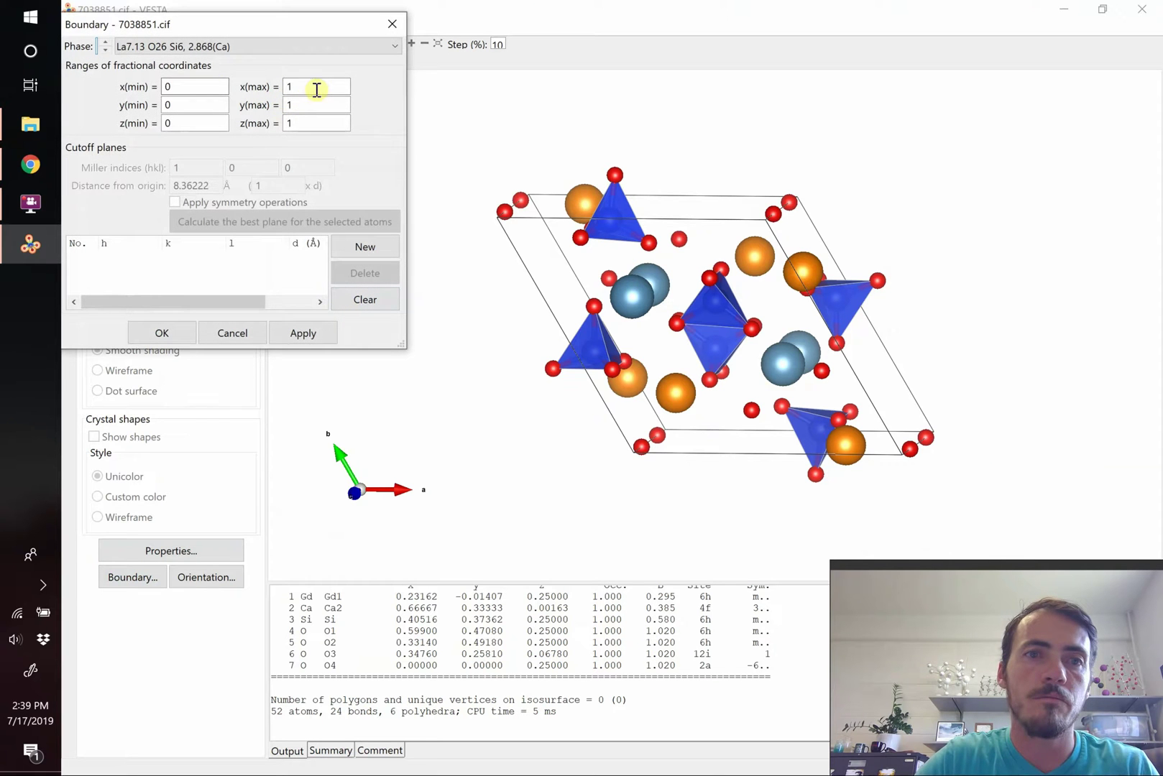
pyautogui.press('Tab')
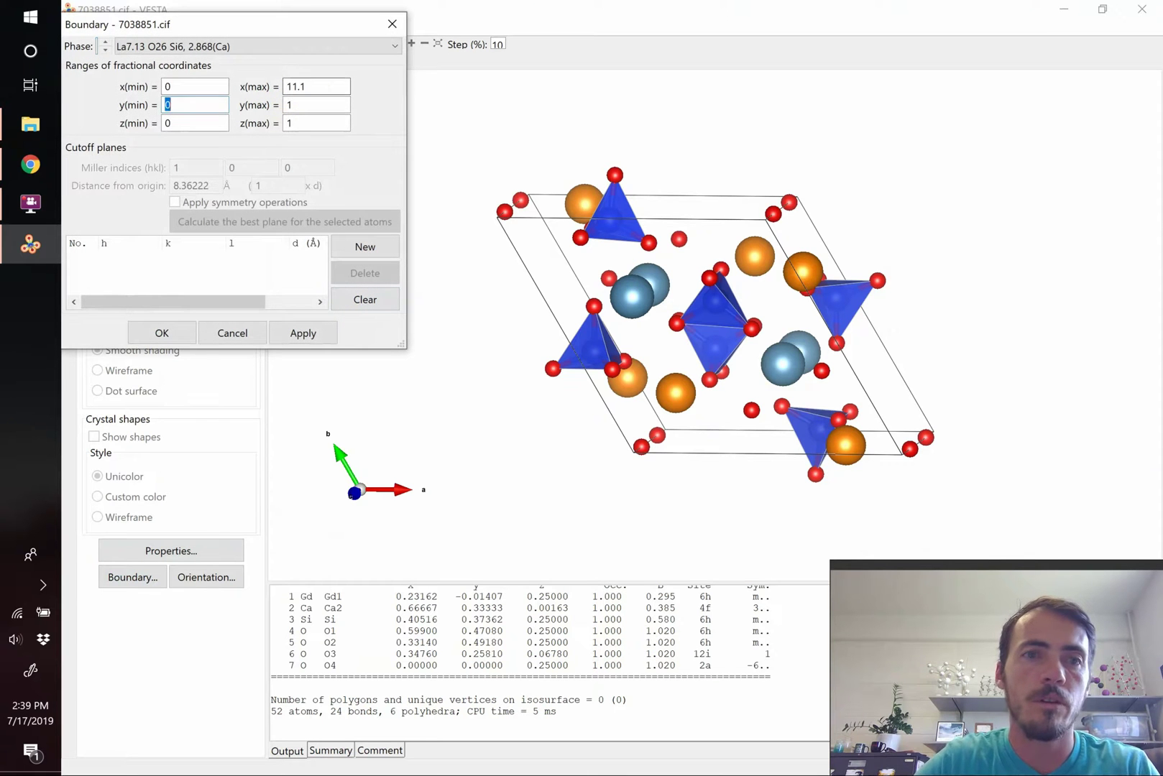
pyautogui.doubleClick(336, 84)
pyautogui.write('1')
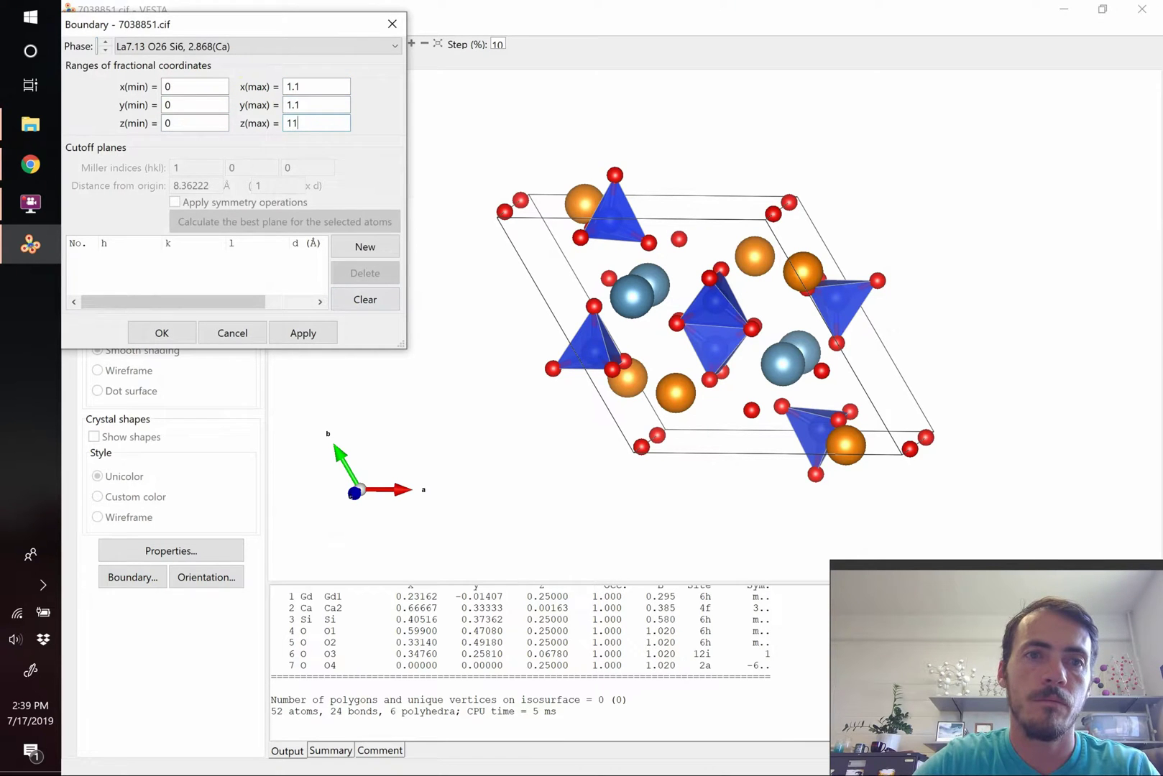
pyautogui.click(299, 336)
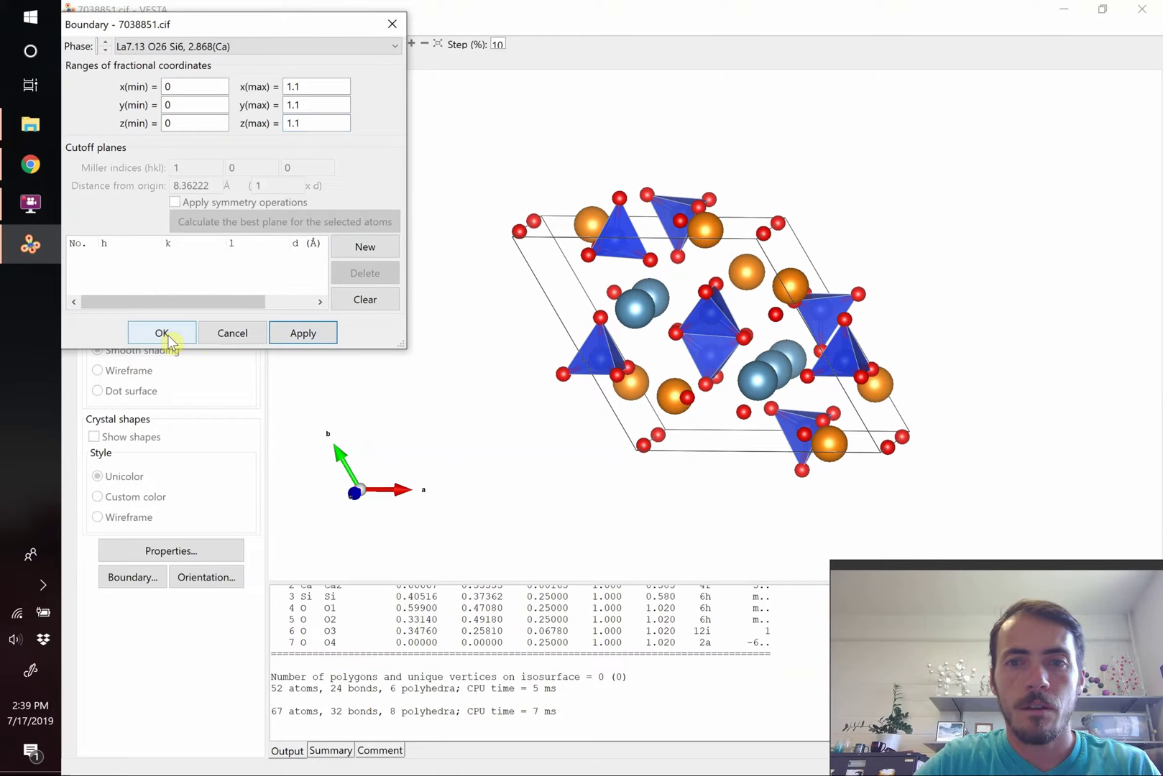
pyautogui.click(214, 88)
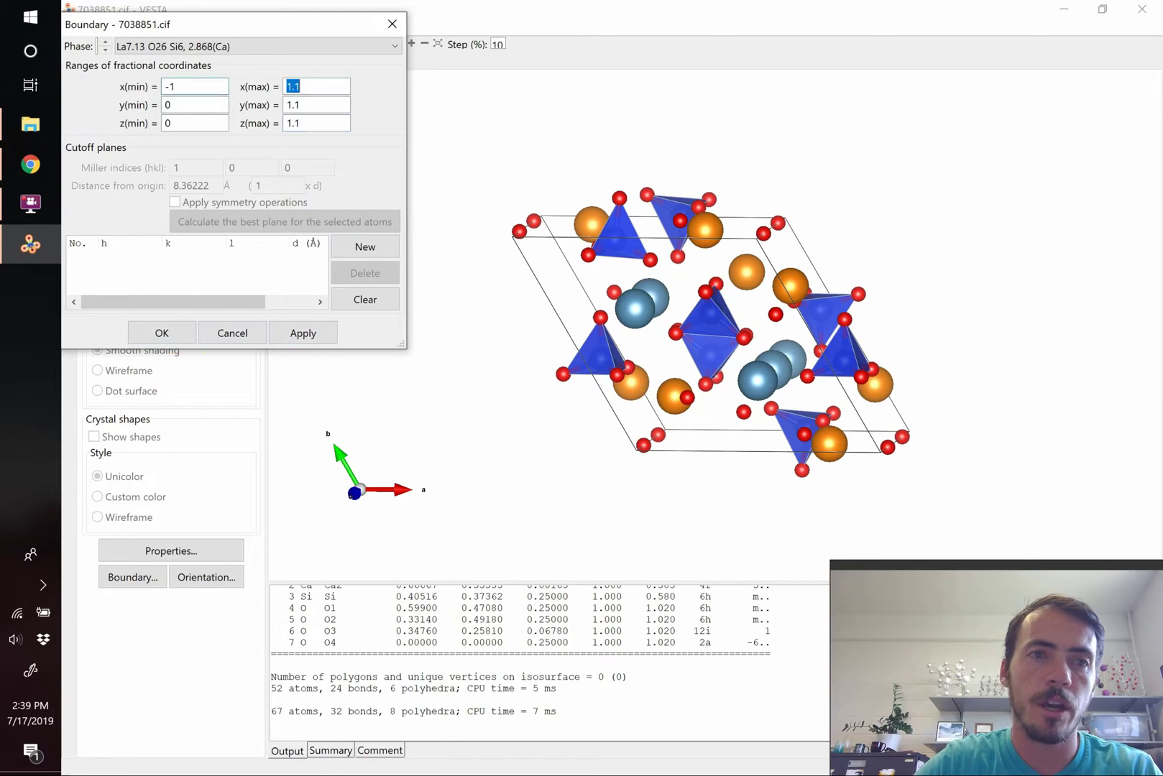
pyautogui.press('Tab')
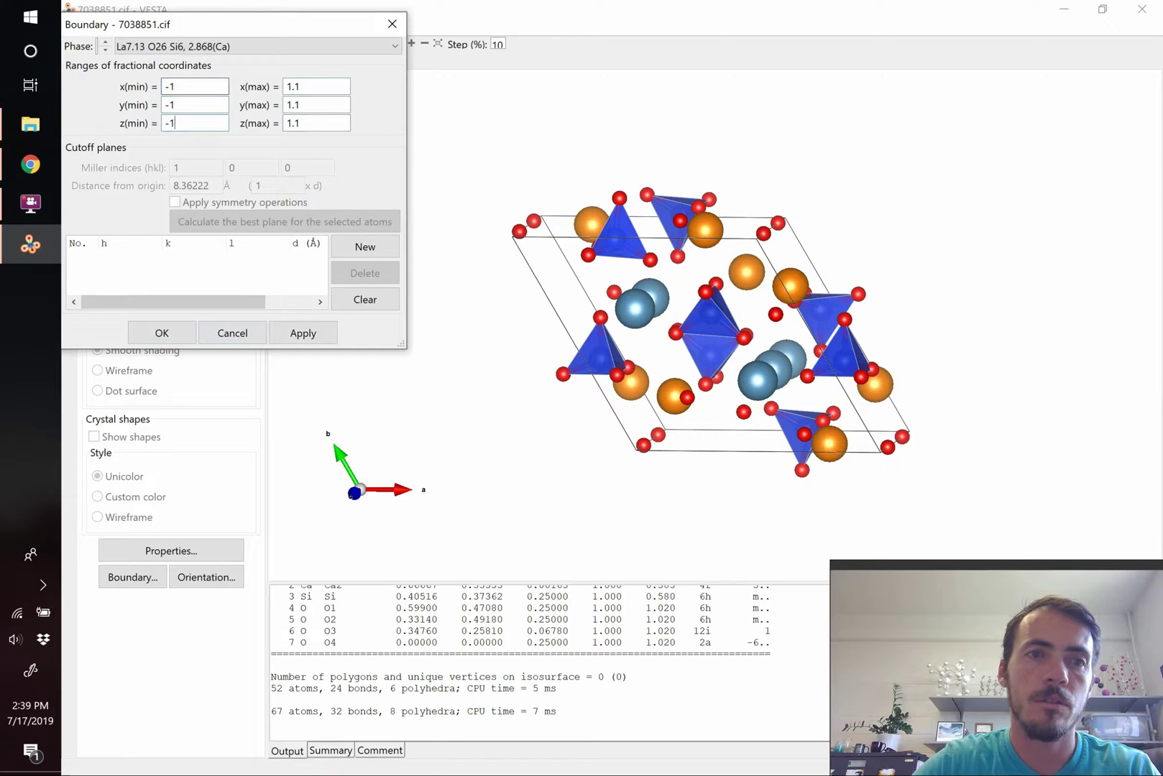
pyautogui.click(309, 335)
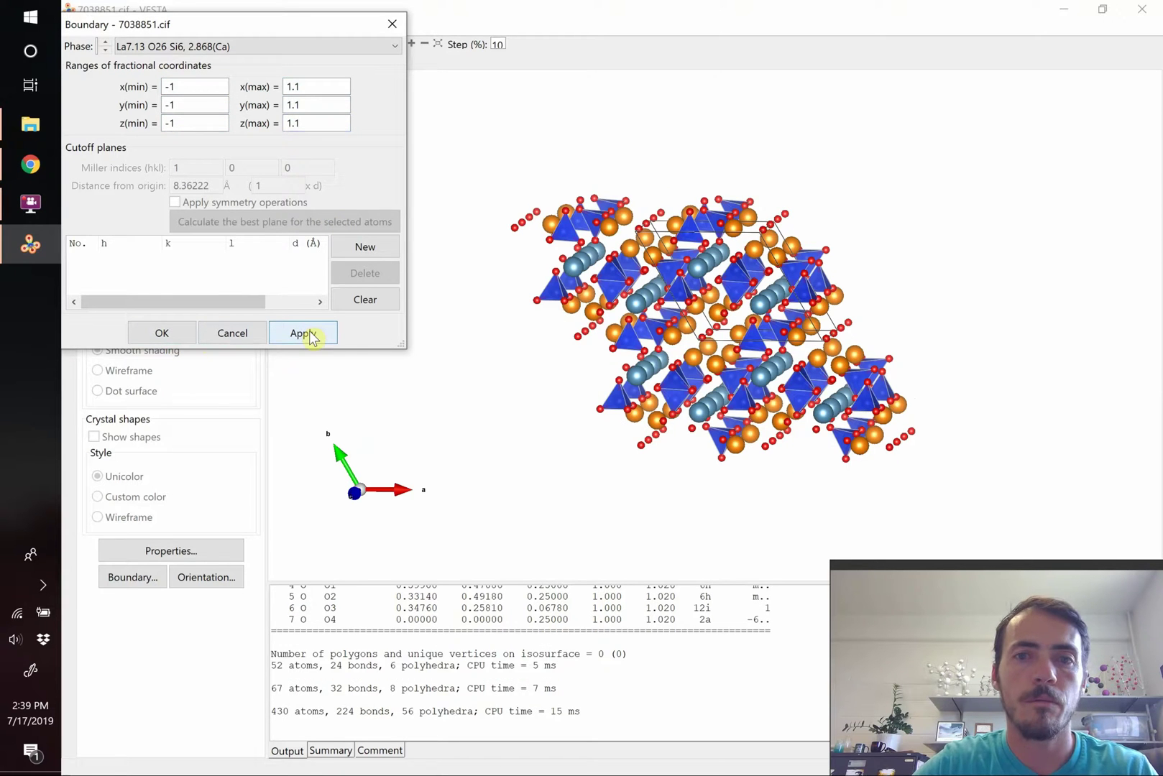
# Apply the new range, view the apatite cell down the c axis, and zoom in three steps
pyautogui.click(167, 333)
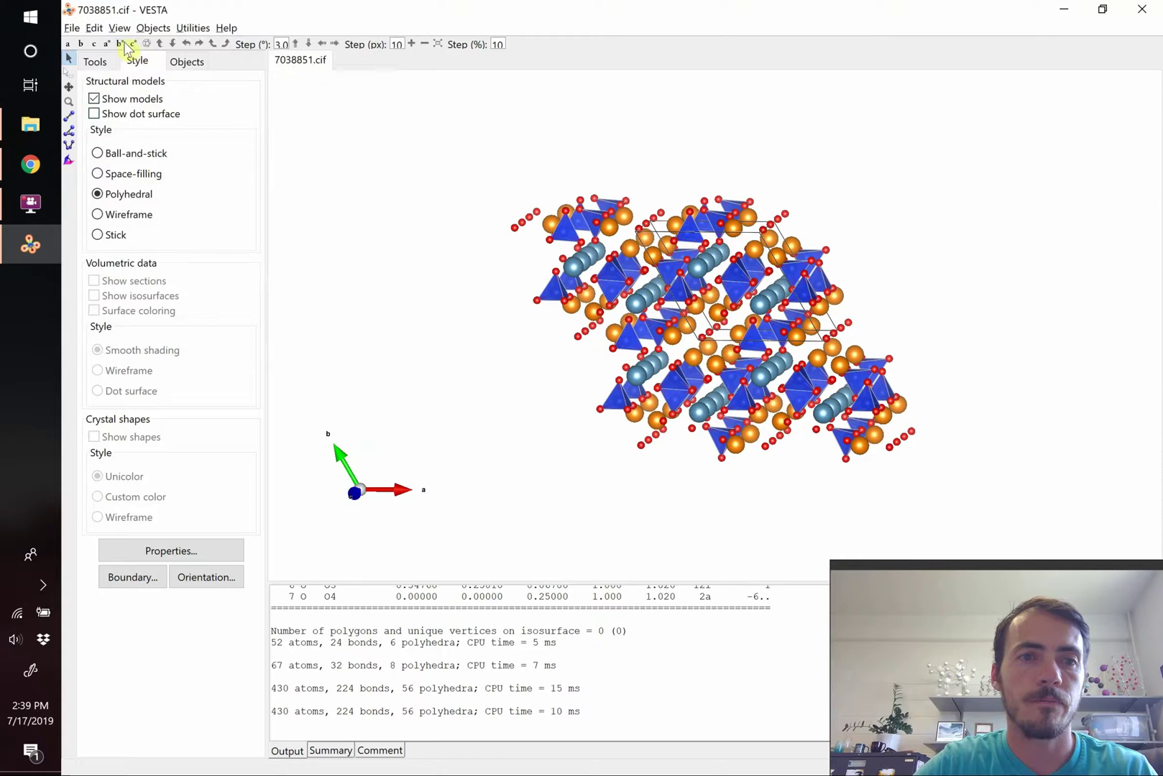
pyautogui.click(94, 44)
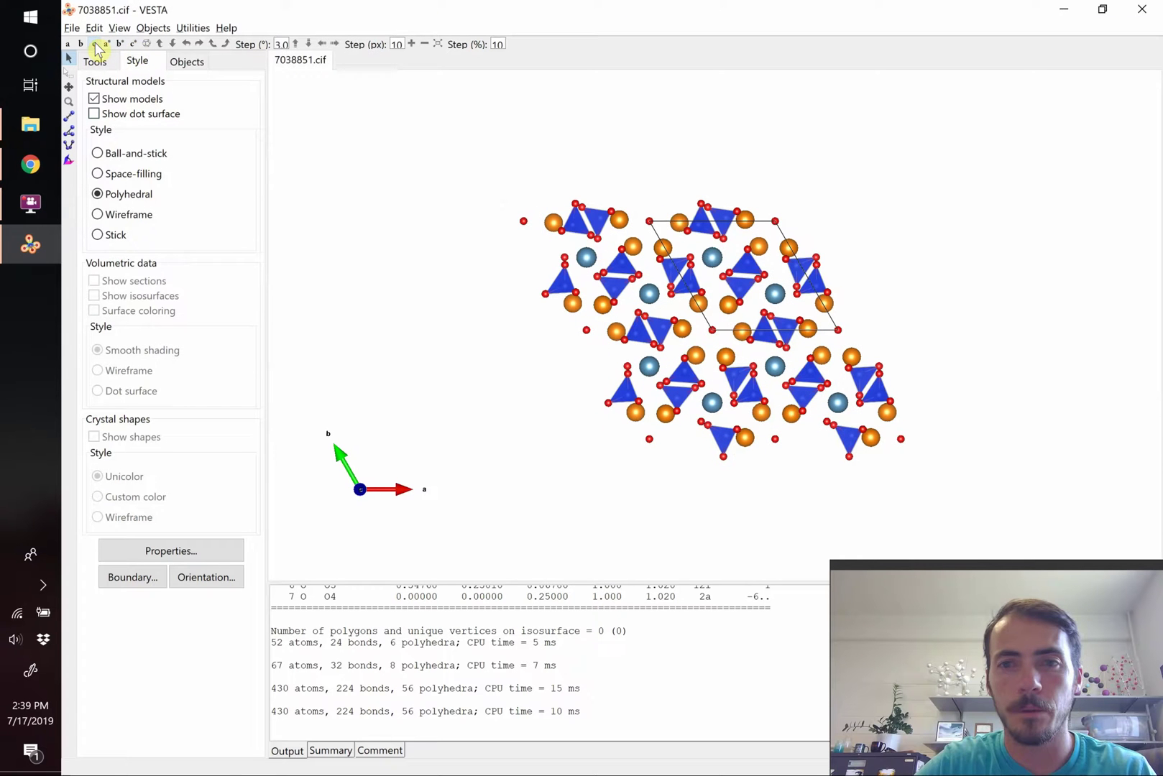
pyautogui.click(410, 44)
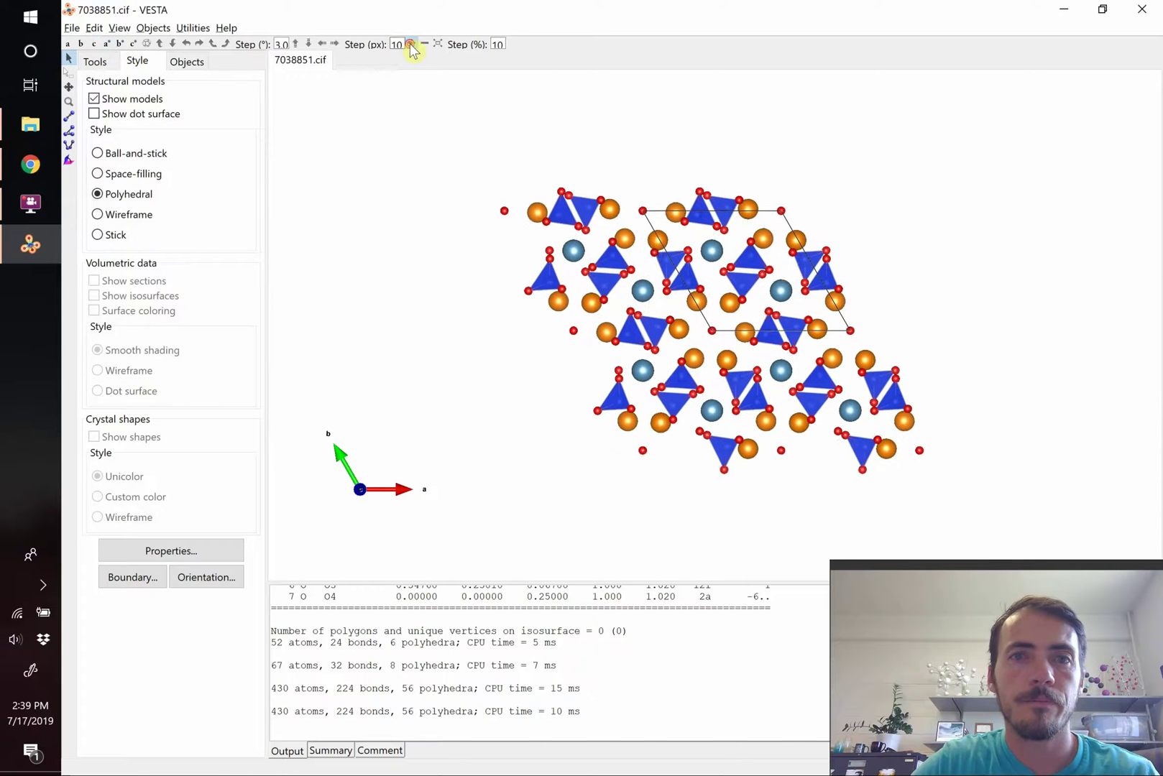
pyautogui.click(410, 42)
pyautogui.click(410, 43)
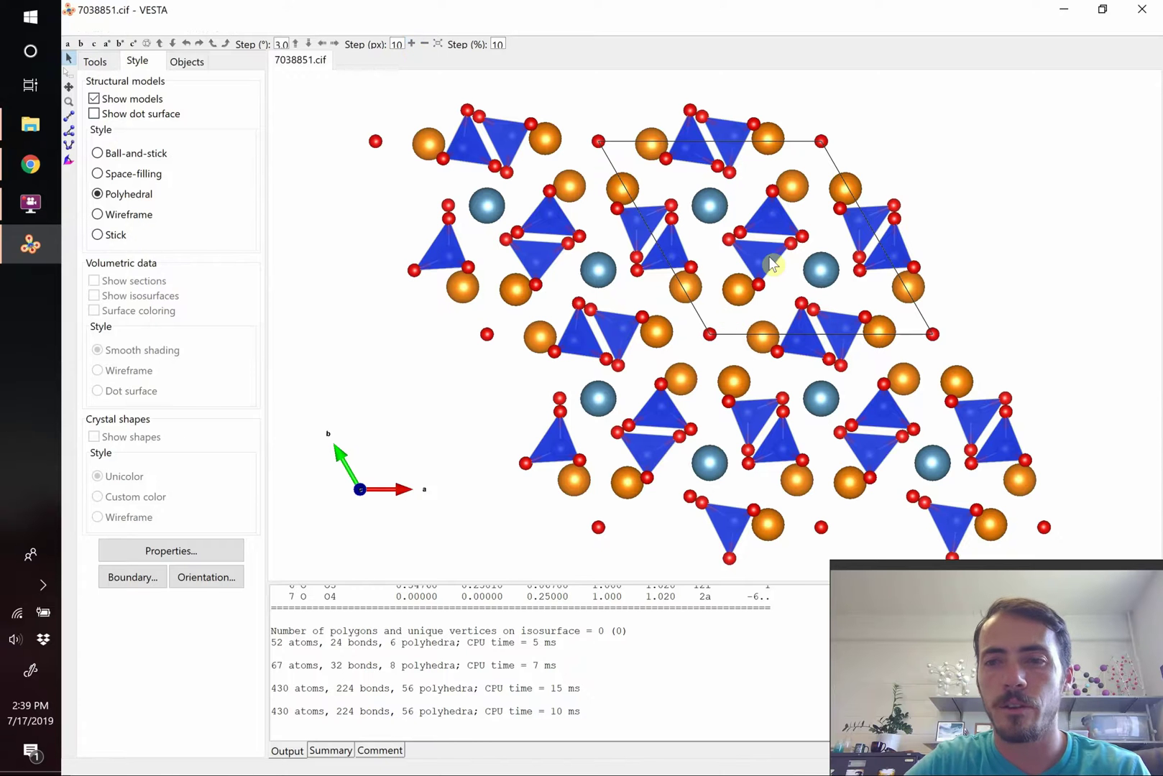
# Compare the c-axis view with the reference figure in Chrome
pyautogui.hotkey('alt', 'Tab')
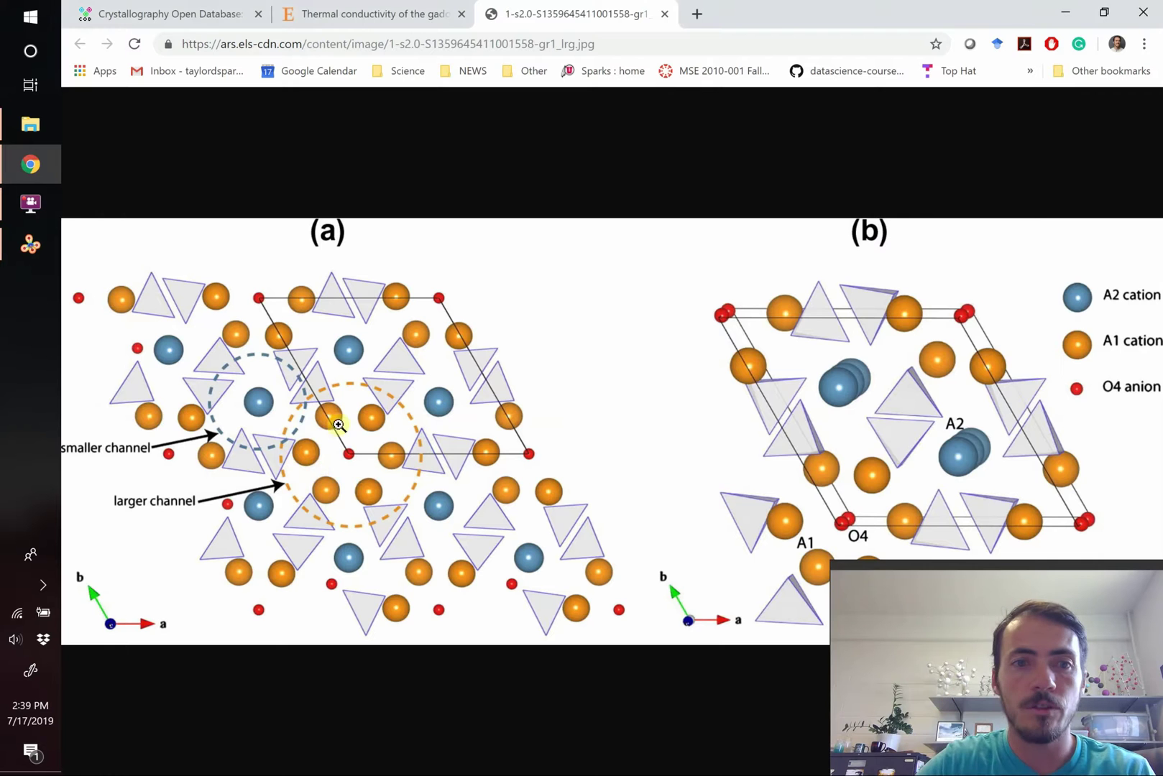
pyautogui.hotkey('alt', 'Tab')
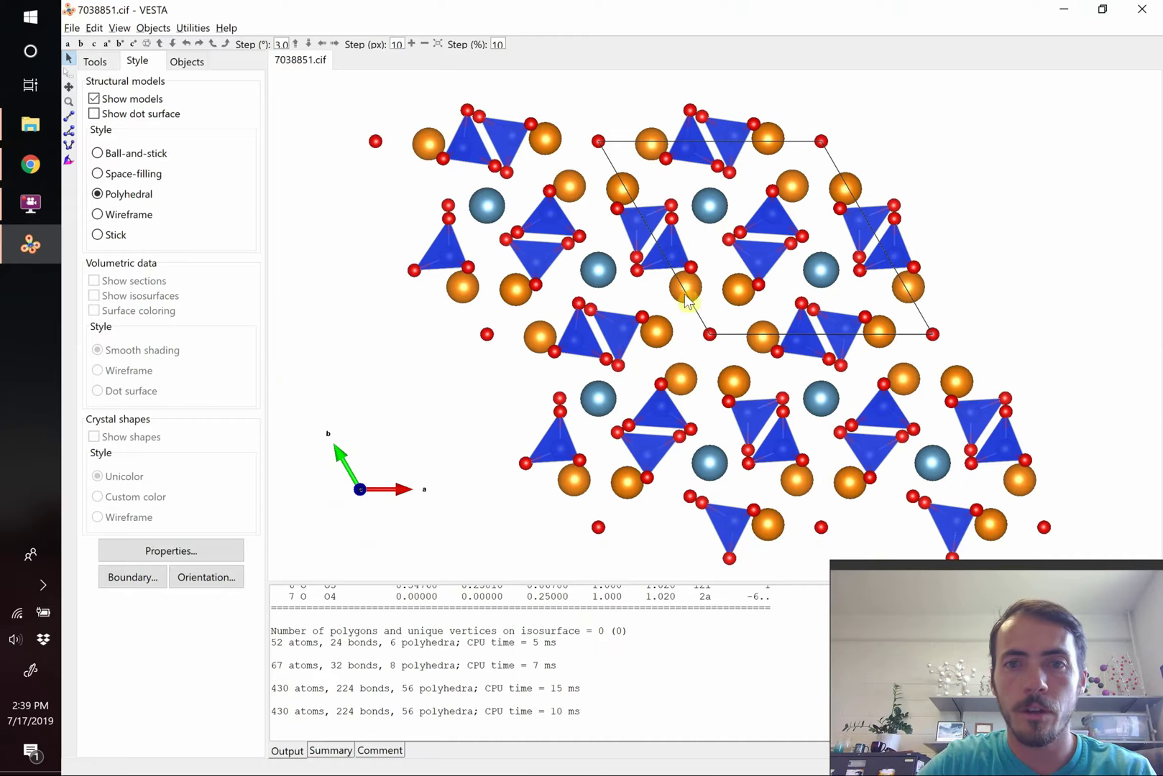
pyautogui.hotkey('alt', 'Tab')
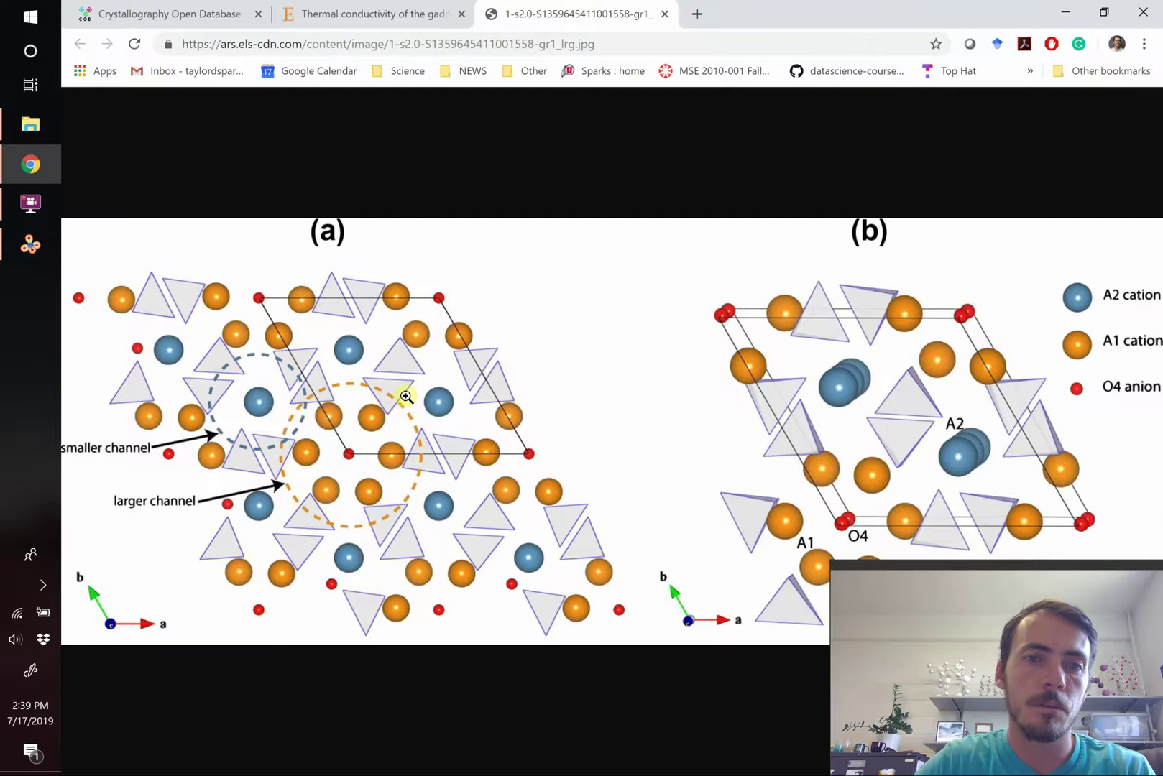
pyautogui.hotkey('alt', 'Tab')
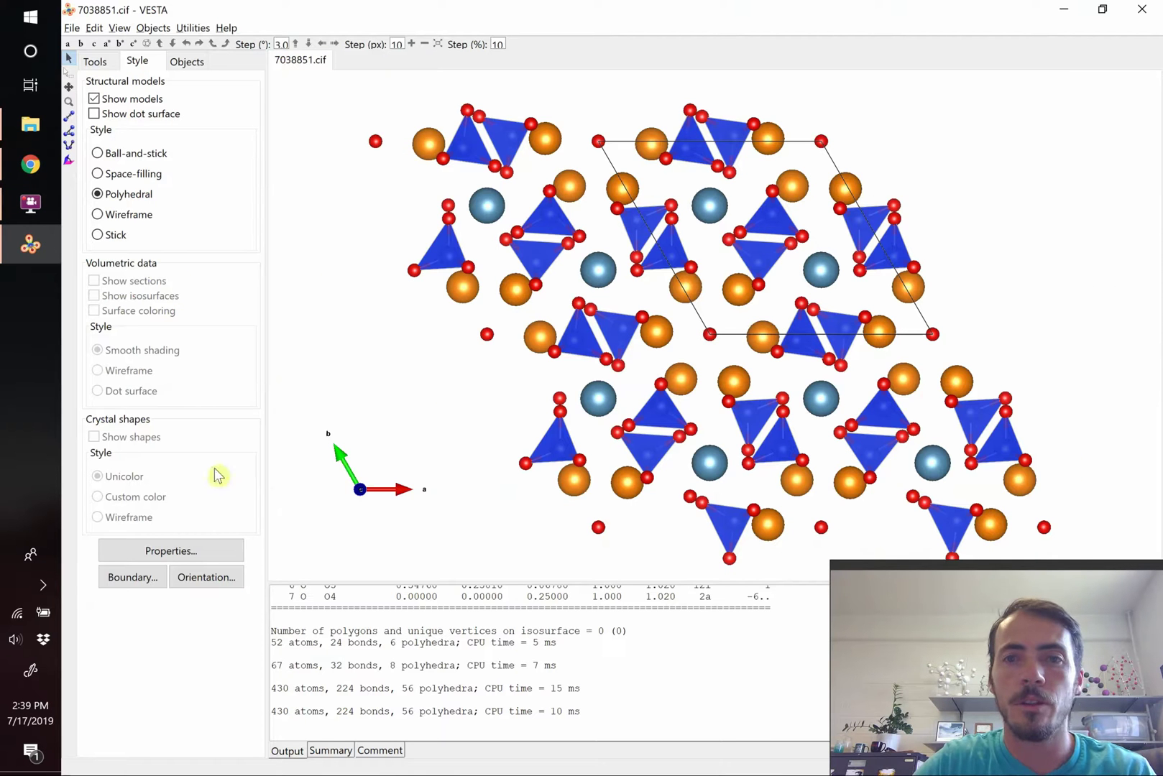
# In Properties > Polyhedra, set the style to polyhedra only, without bonds or vertex atoms
pyautogui.click(162, 552)
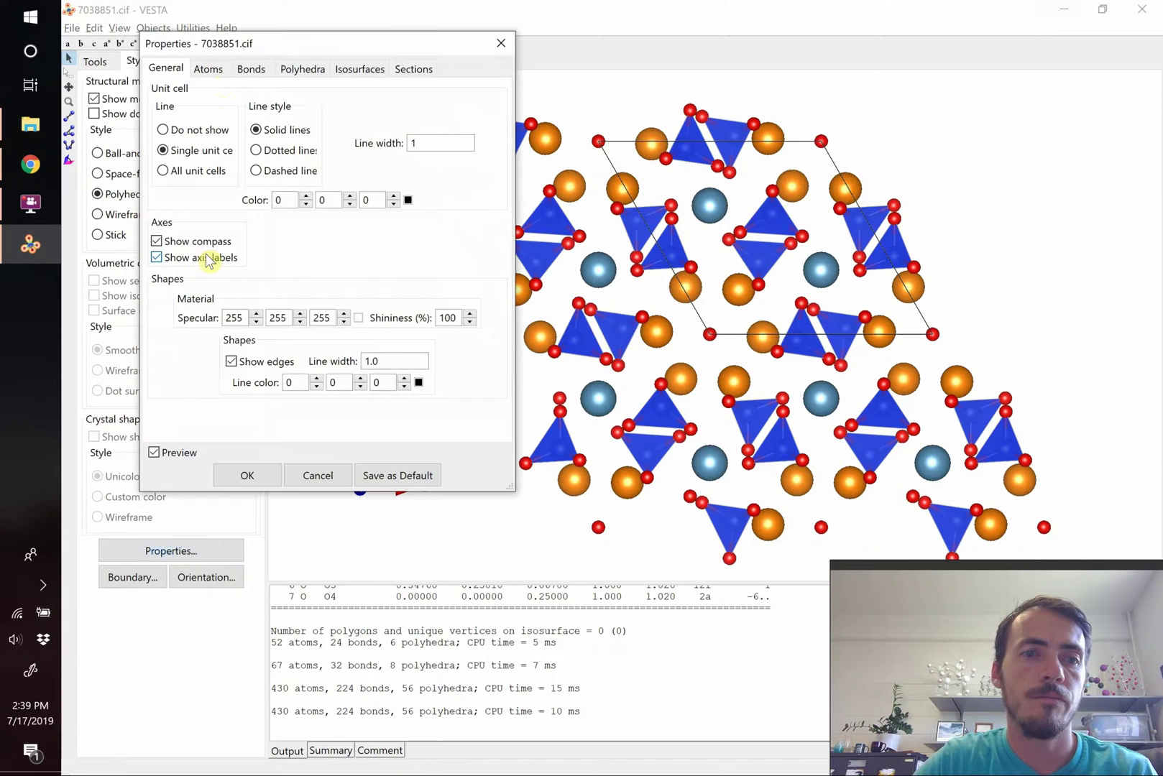
pyautogui.click(209, 69)
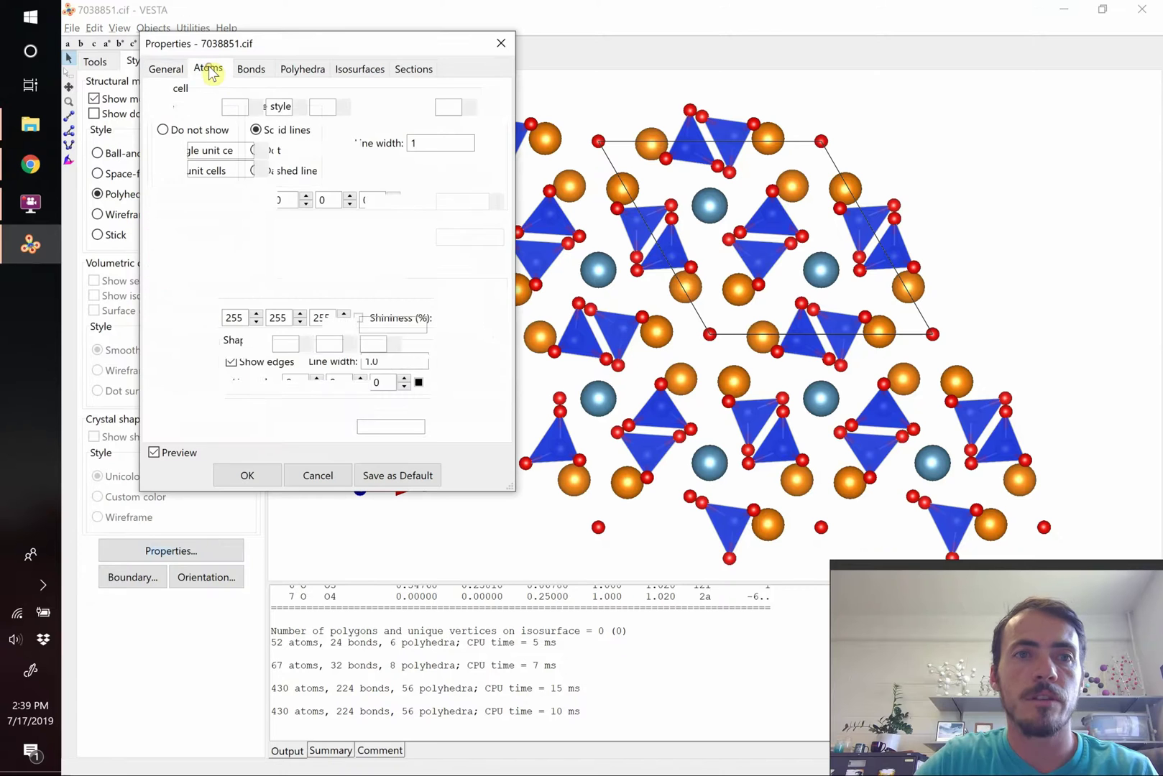
pyautogui.click(302, 69)
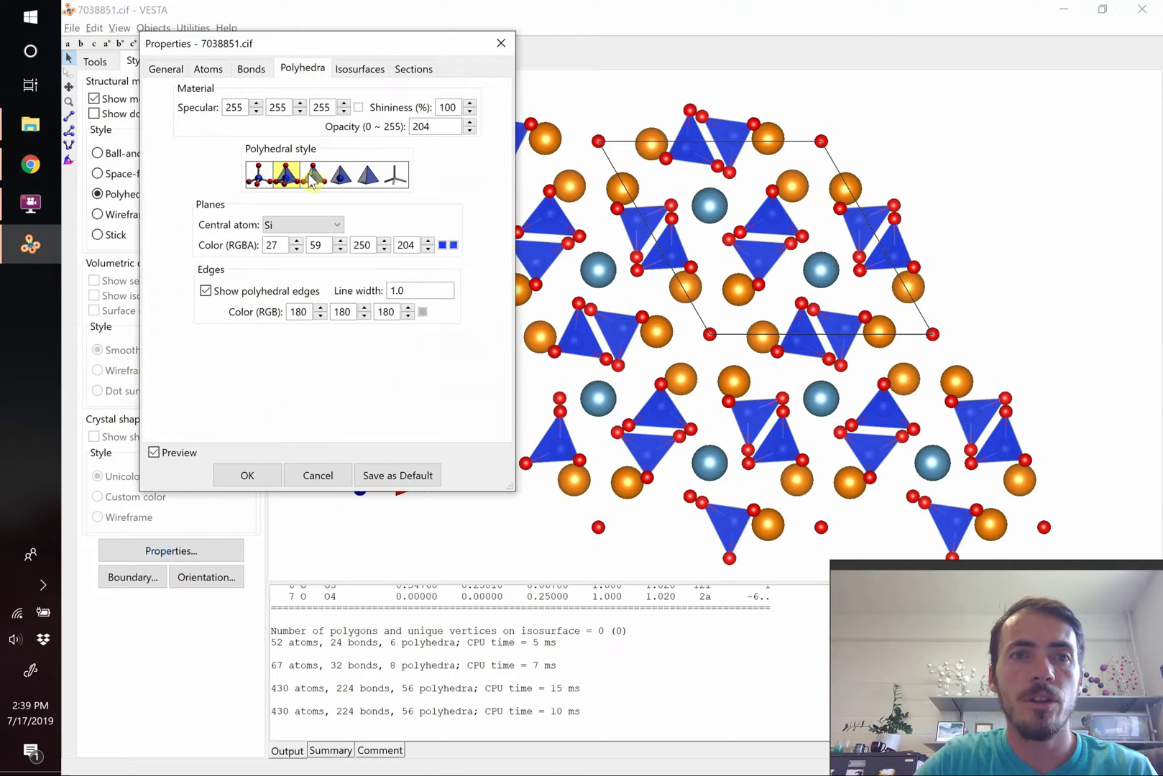
pyautogui.click(314, 180)
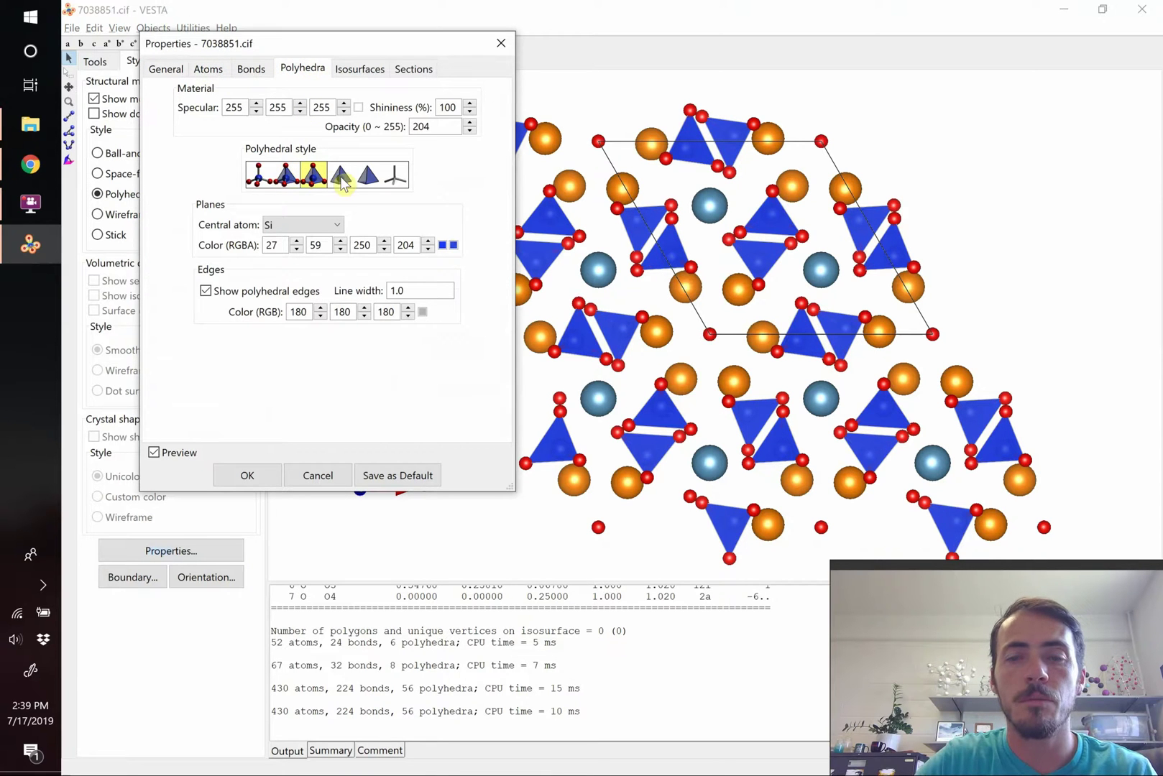
pyautogui.click(289, 180)
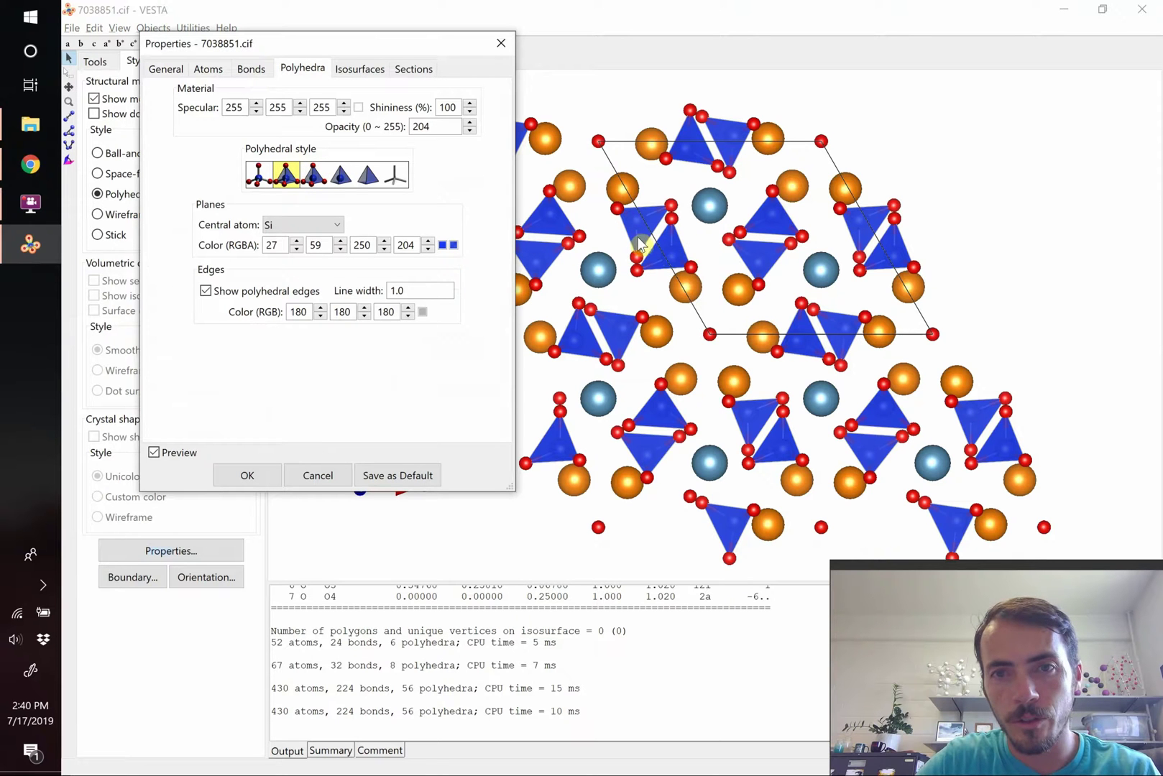
pyautogui.click(314, 179)
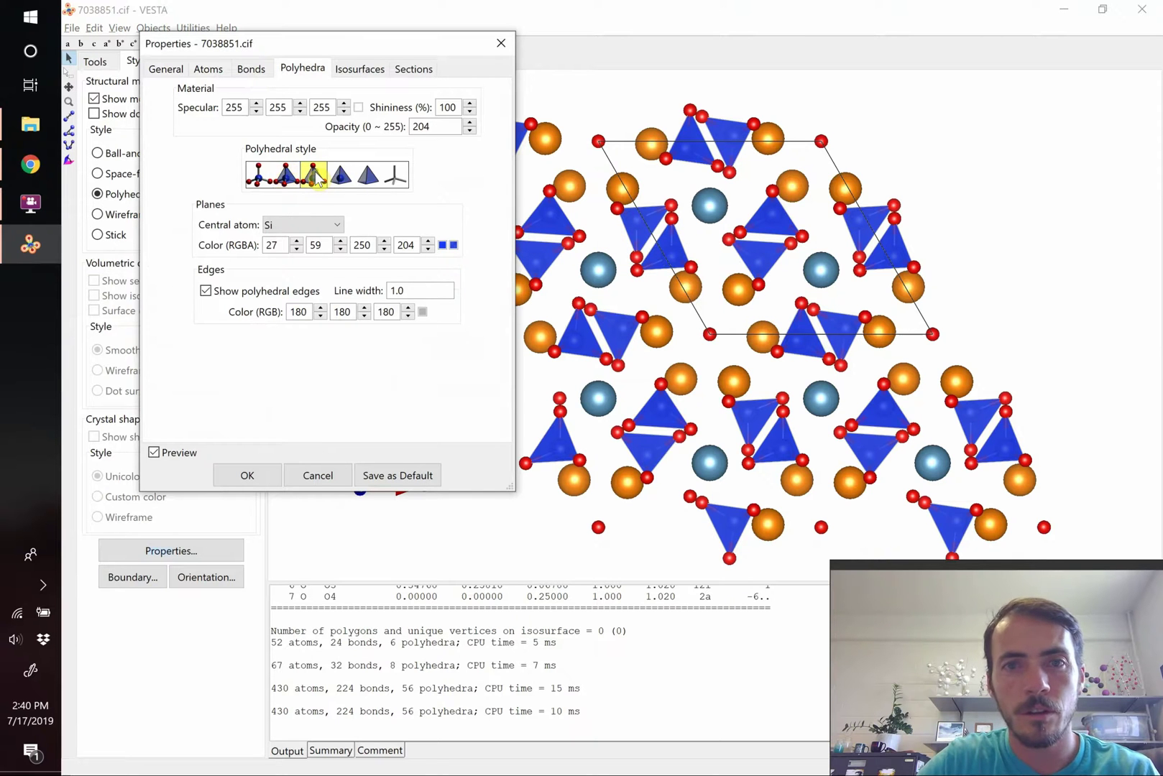
pyautogui.hotkey('alt', 'Tab')
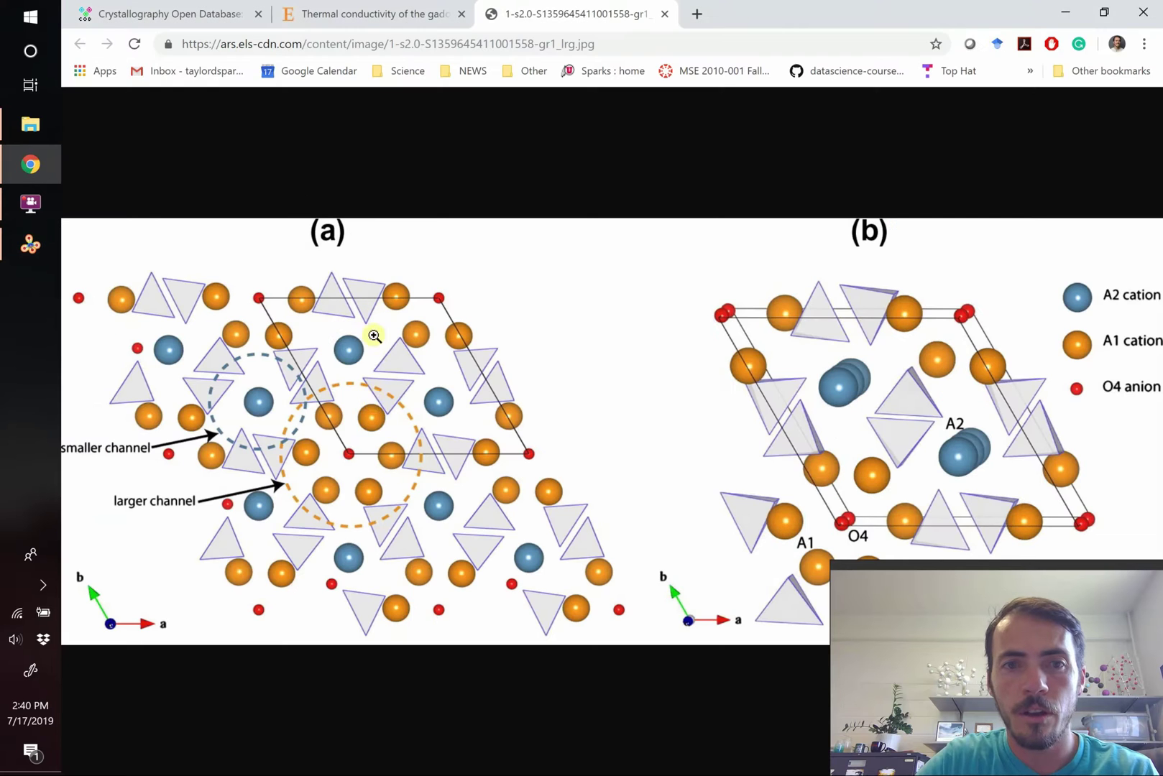
pyautogui.hotkey('alt', 'Tab')
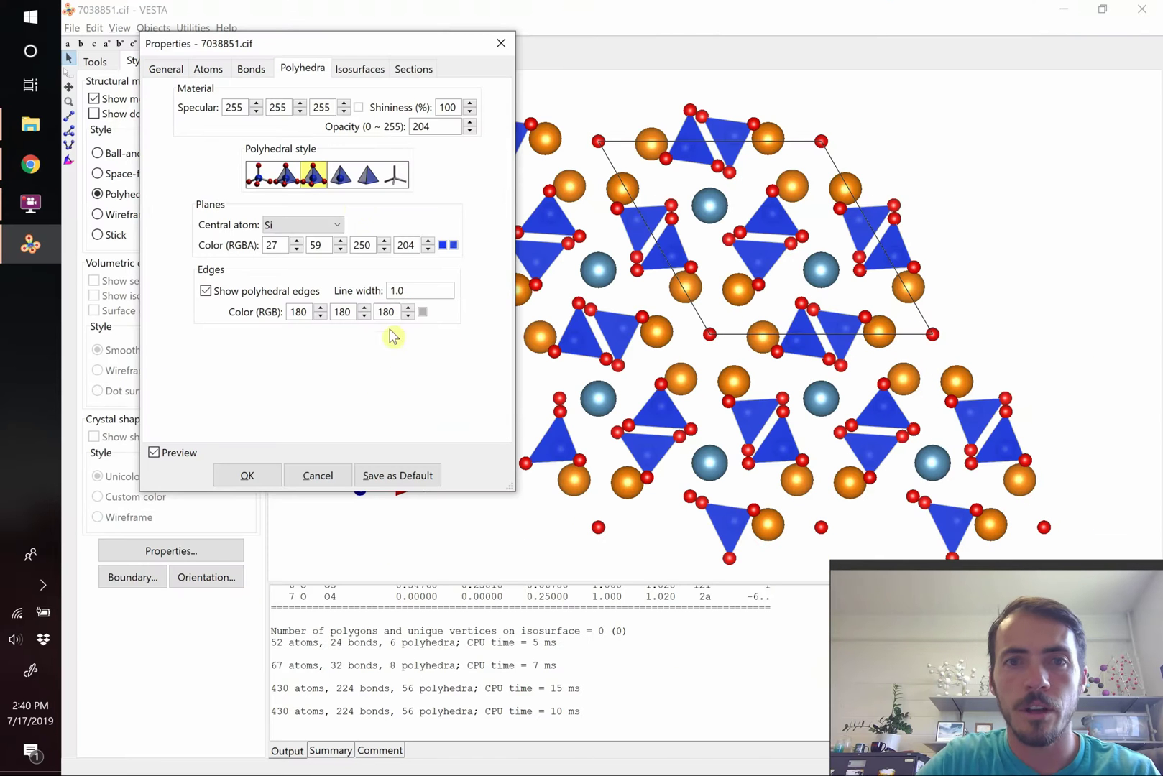
pyautogui.click(368, 180)
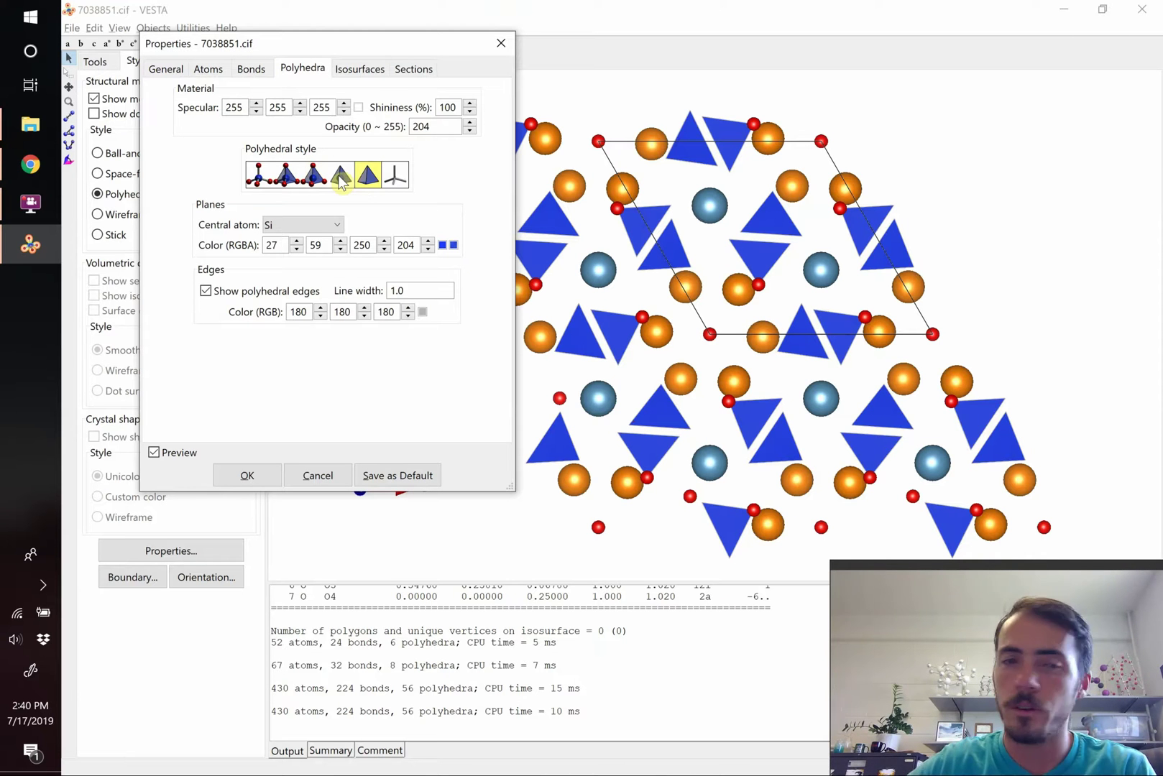
# Make the tetrahedra faces silver grey and their edges purple with line width 3
pyautogui.click(443, 245)
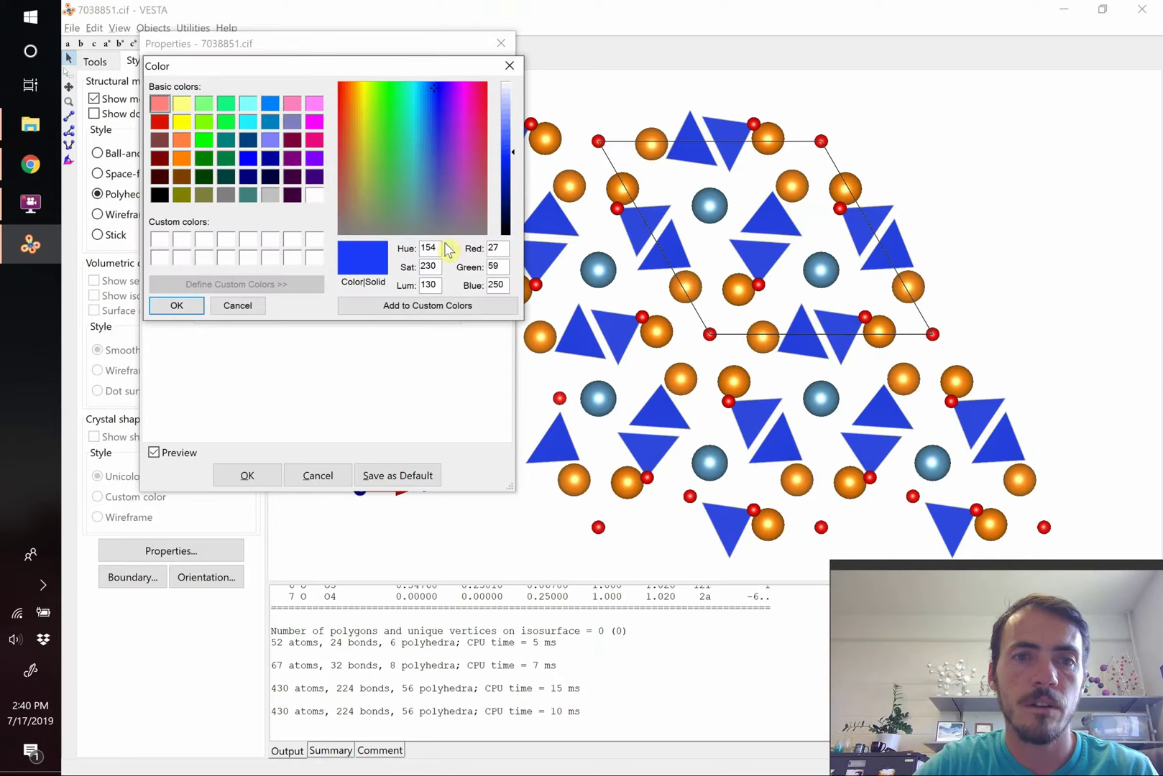
pyautogui.click(272, 197)
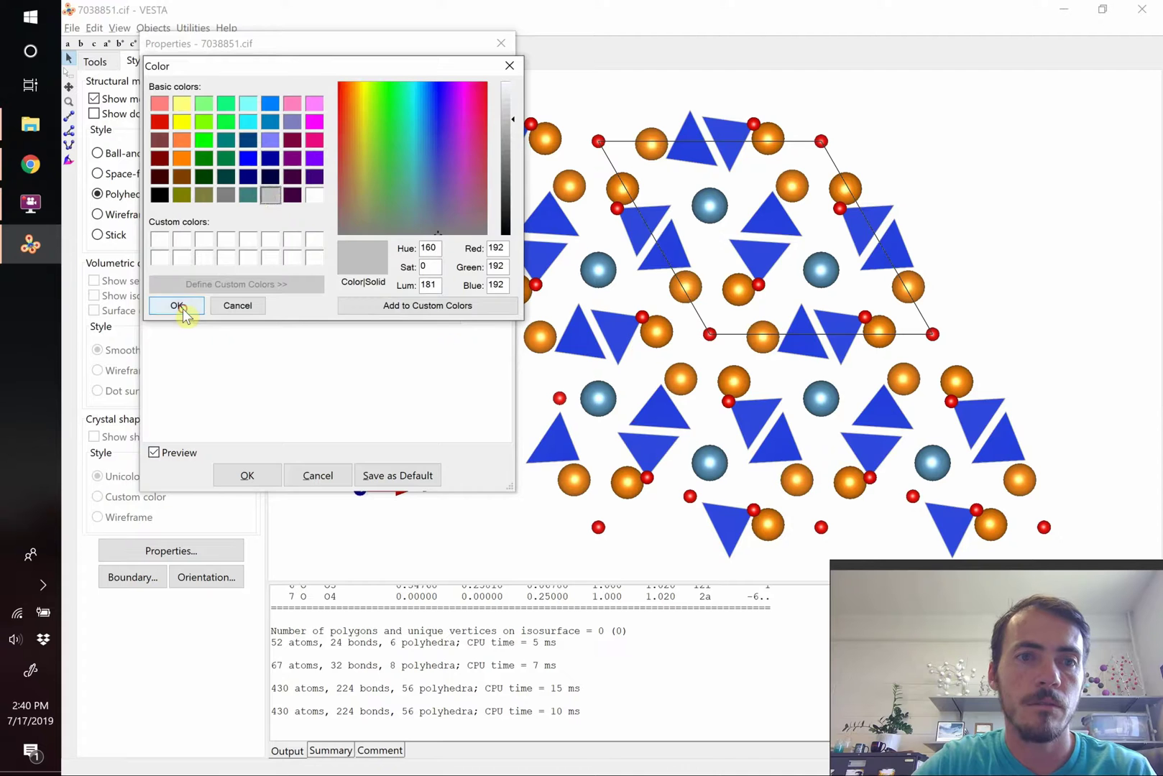
pyautogui.click(180, 307)
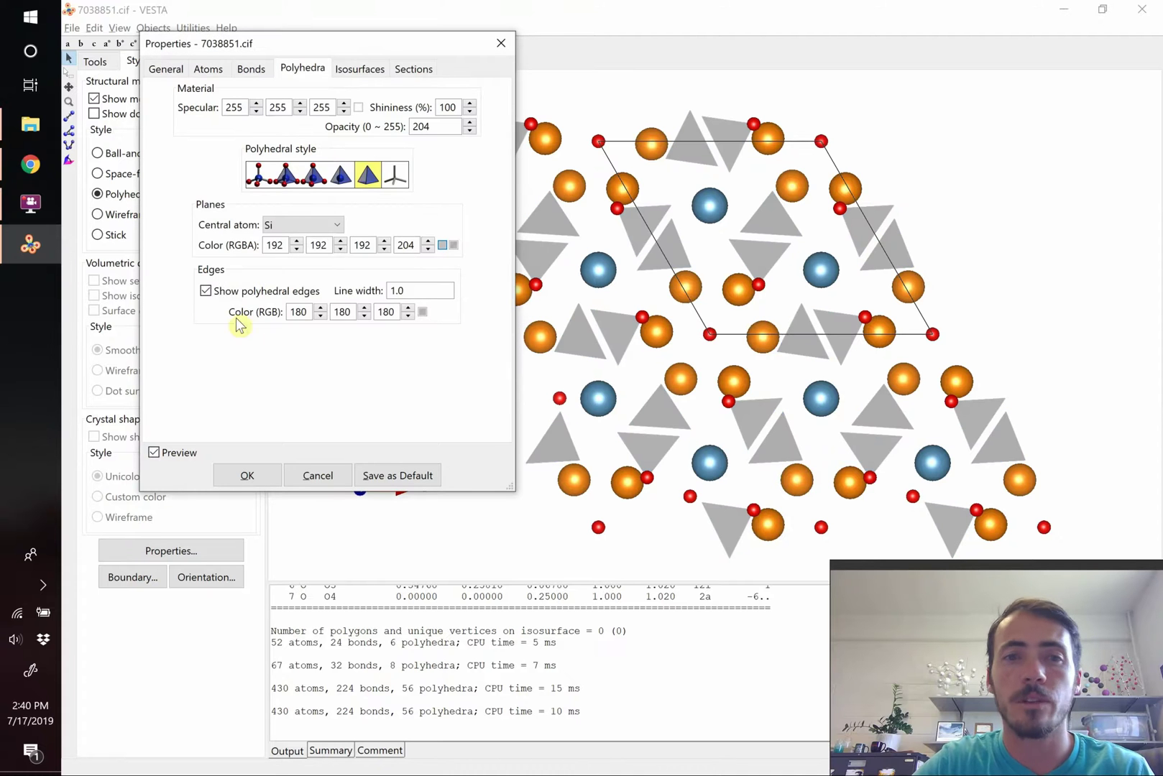
pyautogui.click(423, 312)
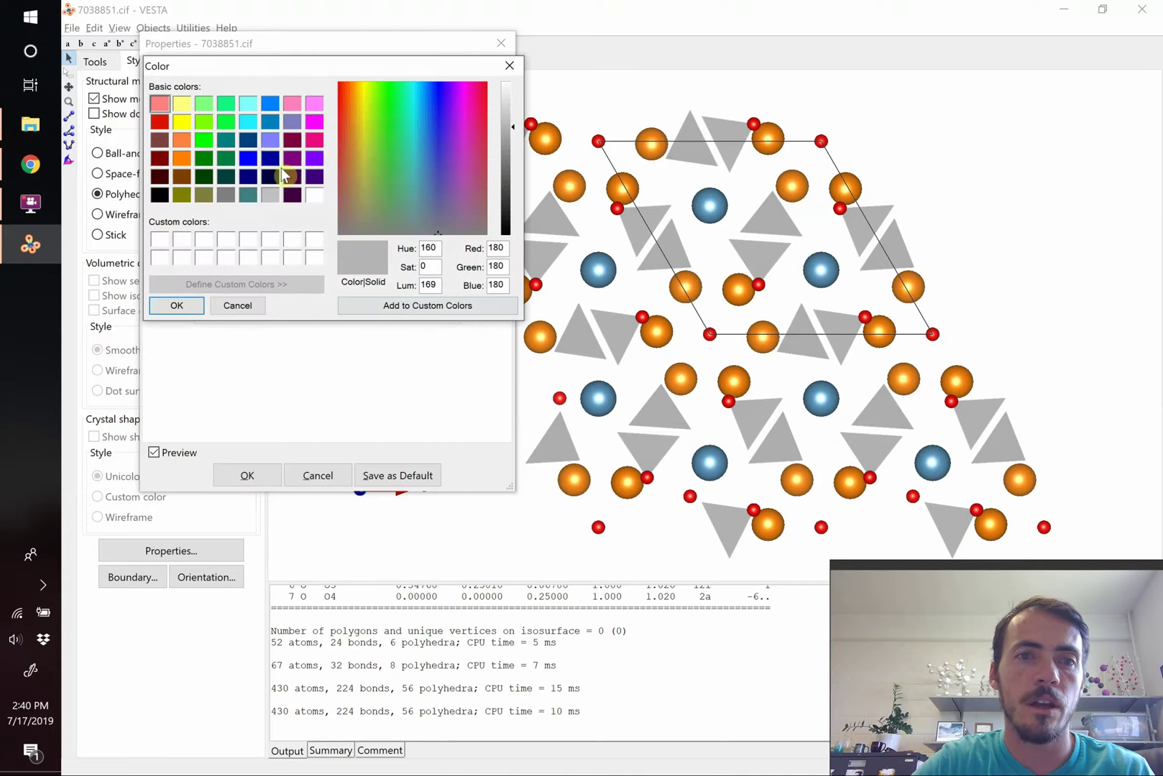
pyautogui.click(314, 162)
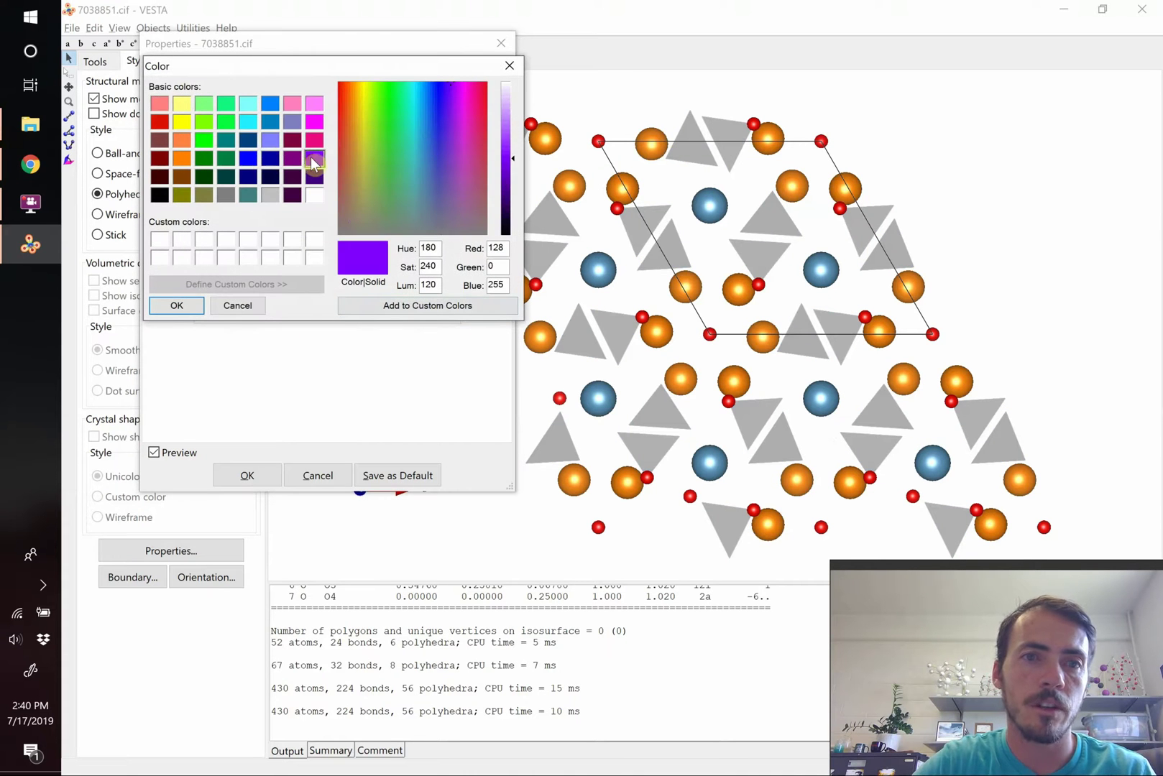
pyautogui.click(192, 307)
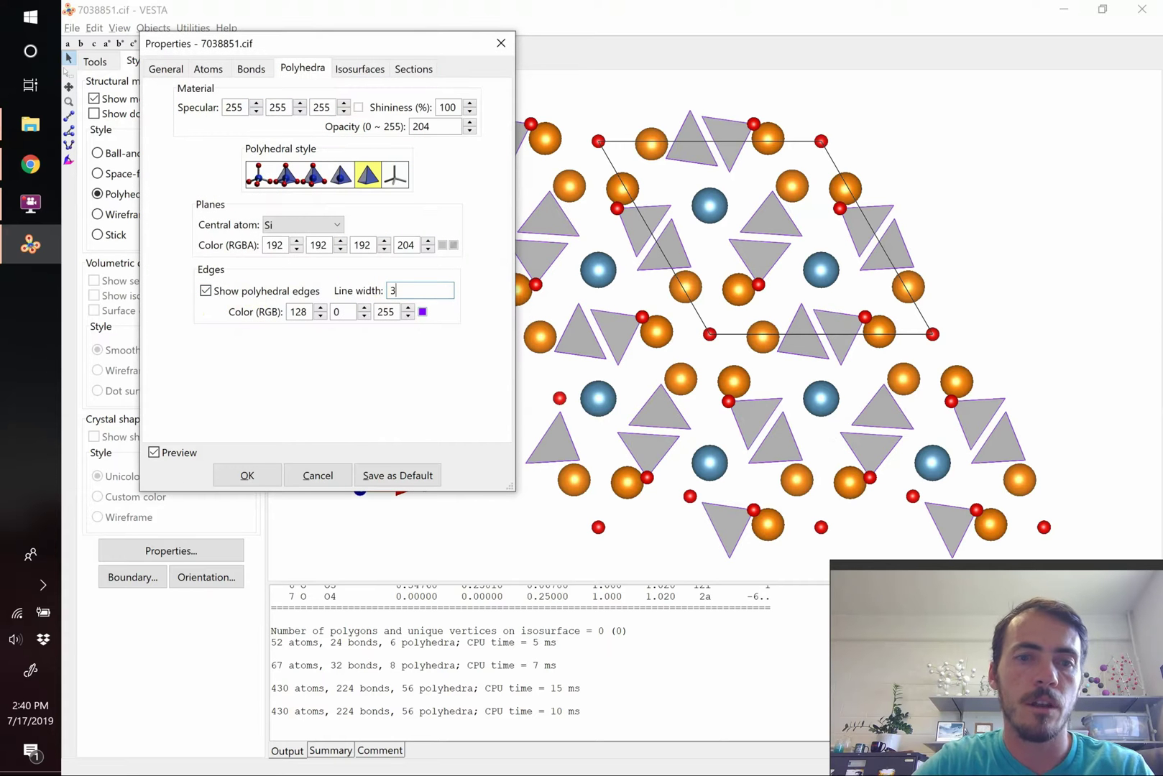
pyautogui.click(388, 296)
pyautogui.write('3')
pyautogui.click(343, 311)
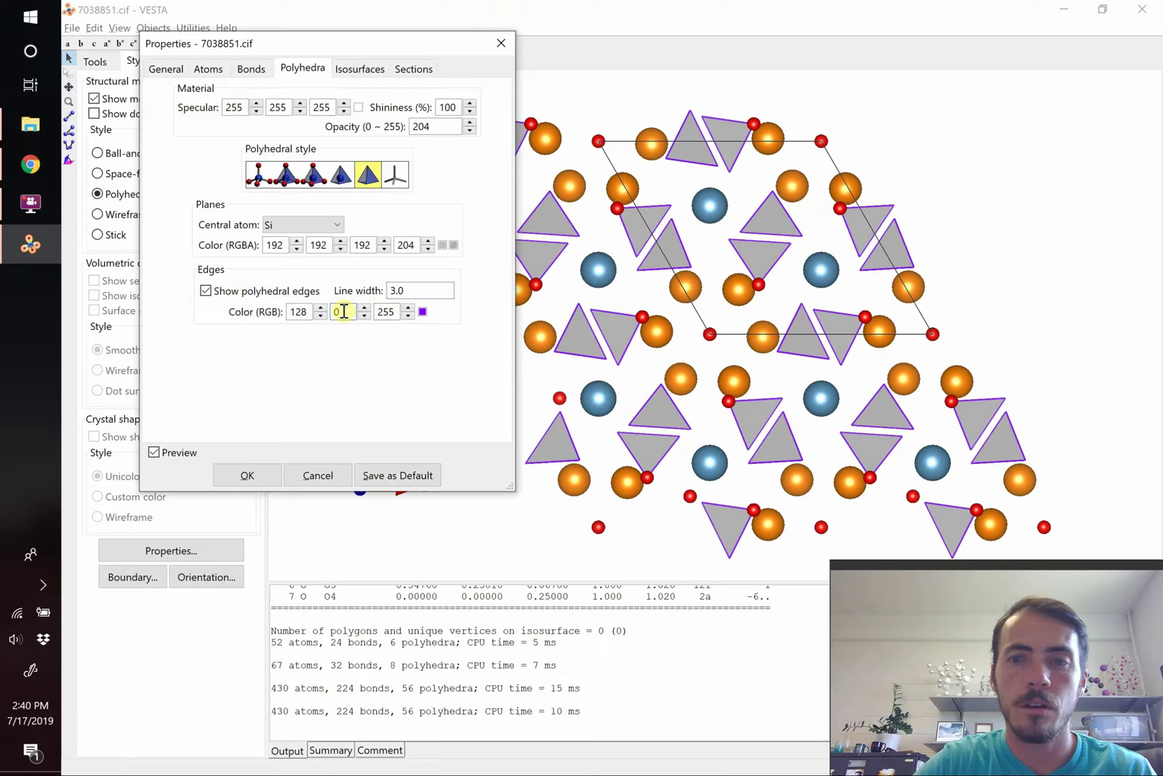
# After checking the reference, change the edge colour to a lighter lavender (128,128,255)
pyautogui.hotkey('alt', 'Tab')
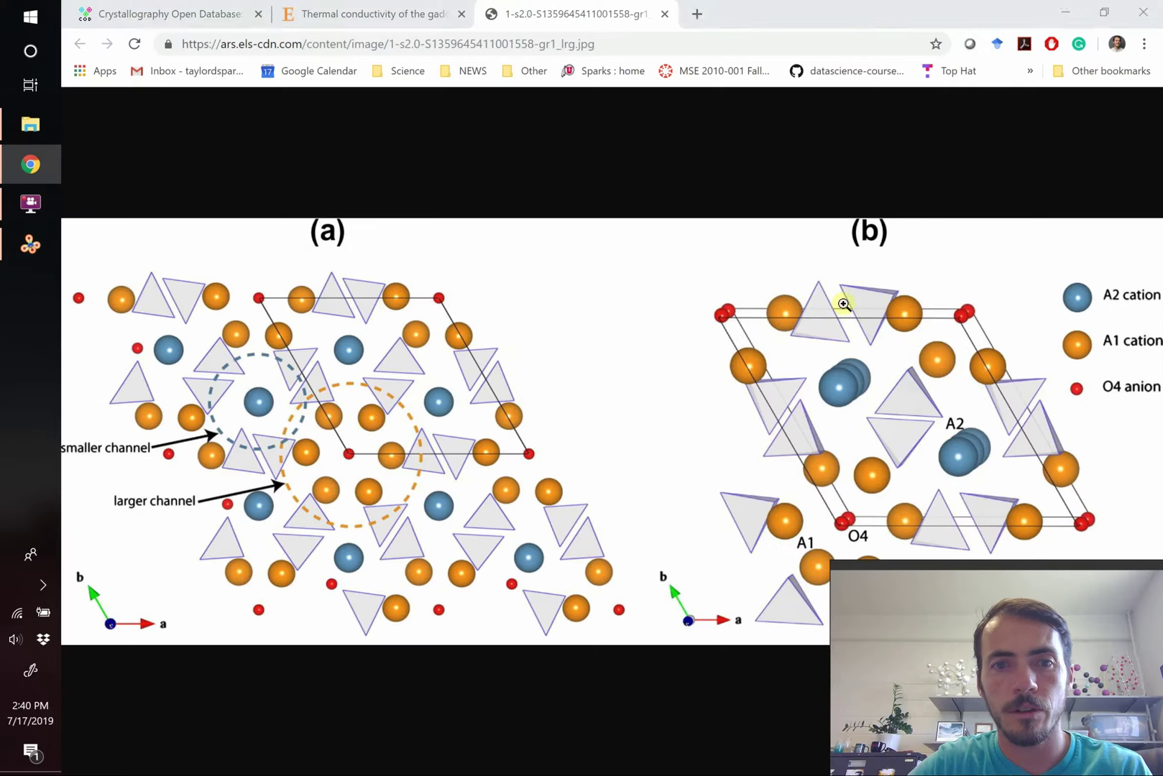
pyautogui.hotkey('alt', 'Tab')
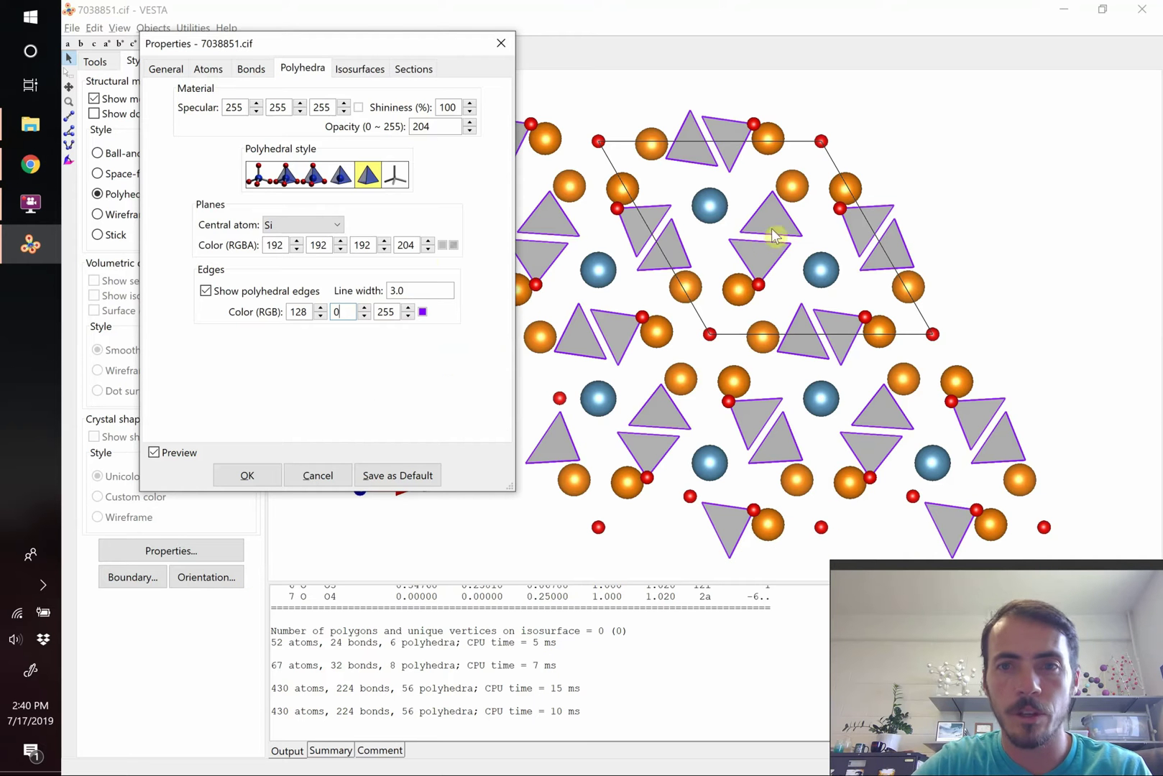
pyautogui.click(422, 313)
pyautogui.click(269, 141)
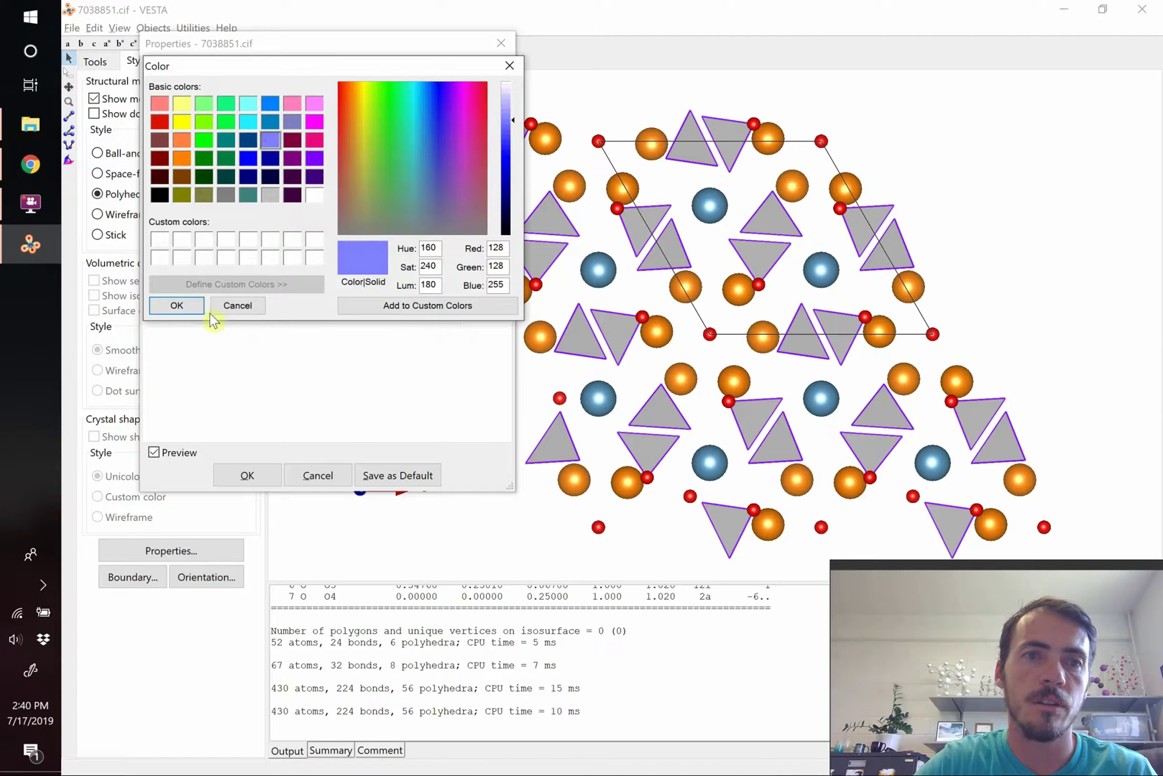
pyautogui.click(177, 305)
# Apply the polyhedra settings and compare the model with the reference figure
pyautogui.click(248, 476)
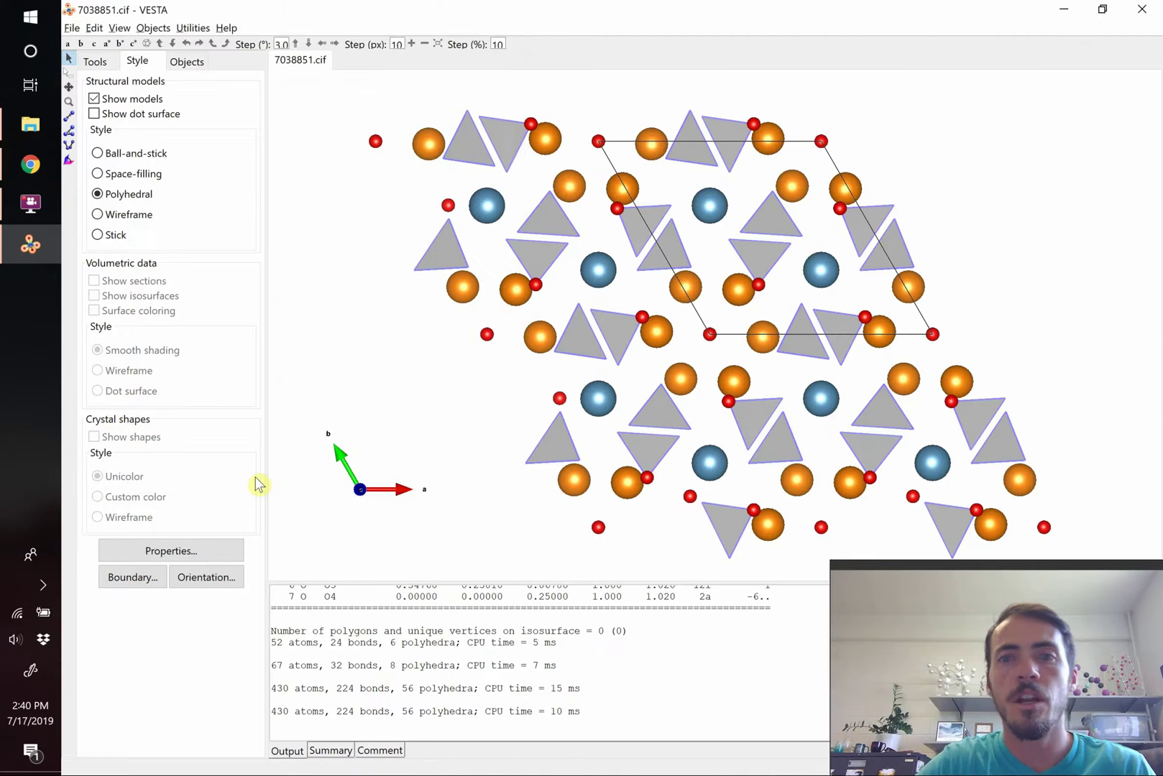
pyautogui.hotkey('alt', 'Tab')
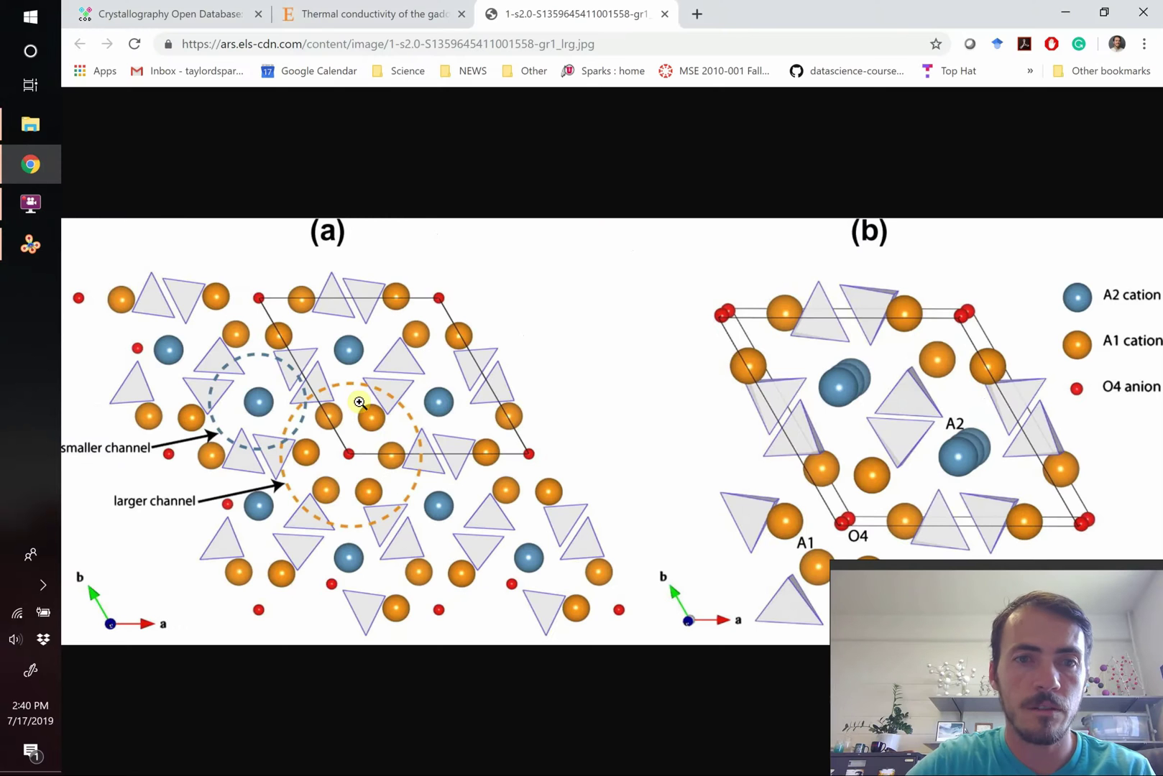
pyautogui.hotkey('alt', 'Tab')
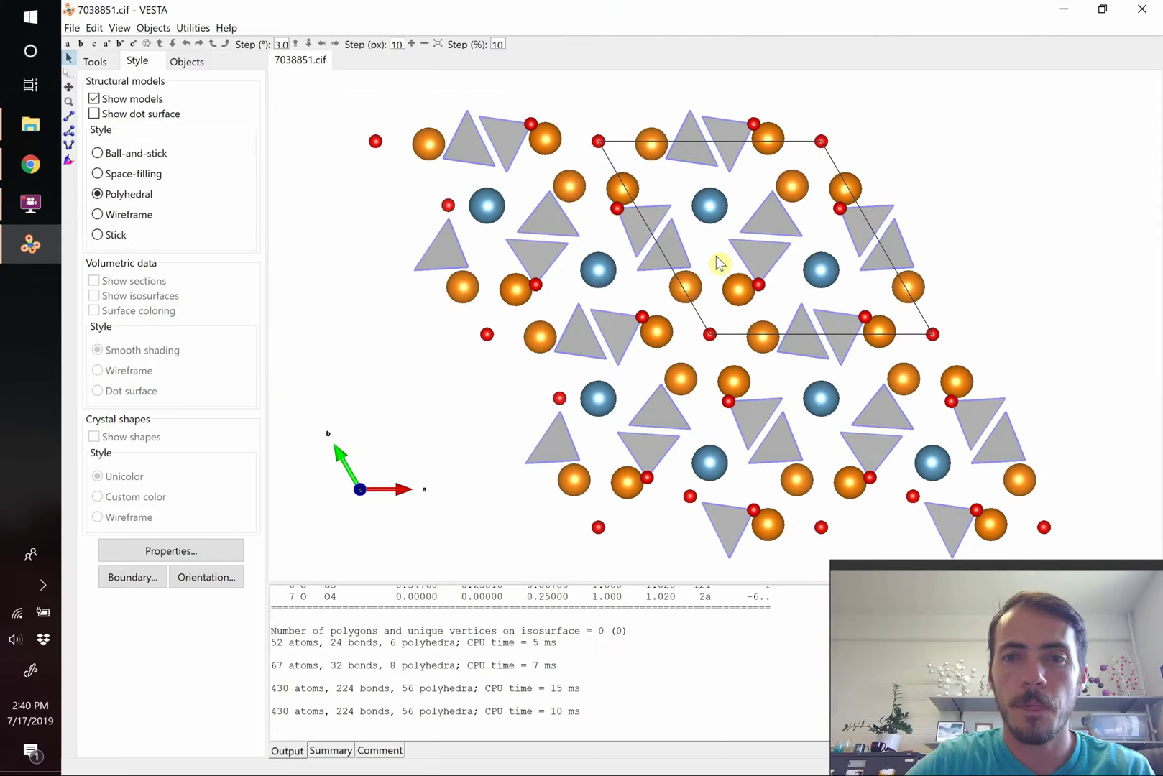
pyautogui.hotkey('alt', 'Tab')
pyautogui.hotkey('alt', 'Tab')
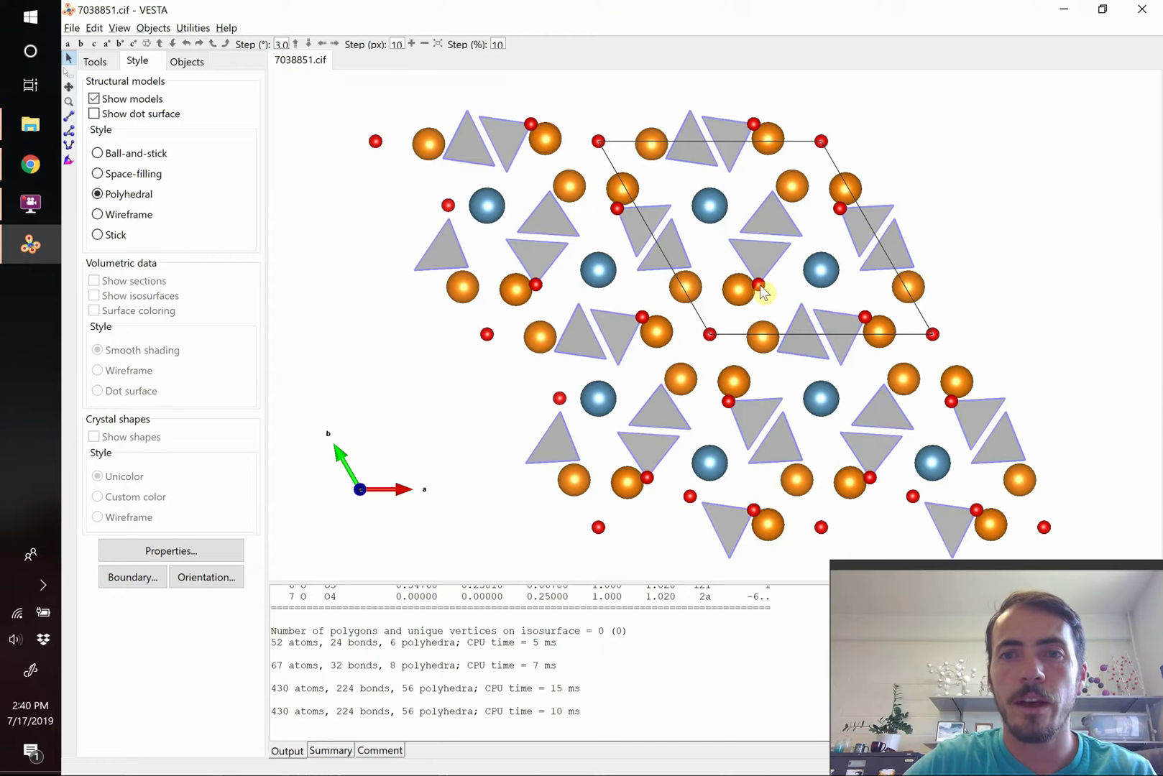
# Rotate the model to an oblique orientation with the a axis pointing right
pyautogui.moveTo(788, 294)
pyautogui.mouseDown()
pyautogui.moveTo(742, 316)
pyautogui.moveTo(799, 286)
pyautogui.moveTo(791, 292)
pyautogui.mouseUp()
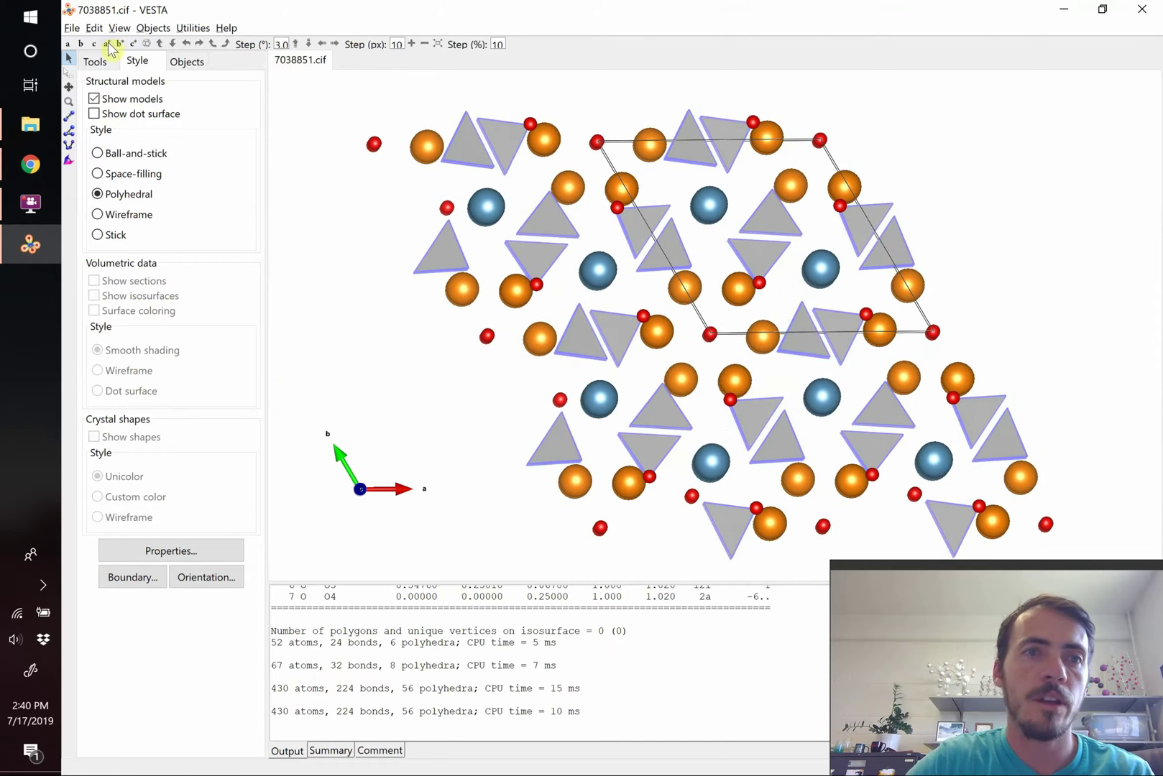
pyautogui.click(95, 44)
pyautogui.hotkey('alt', 'Tab')
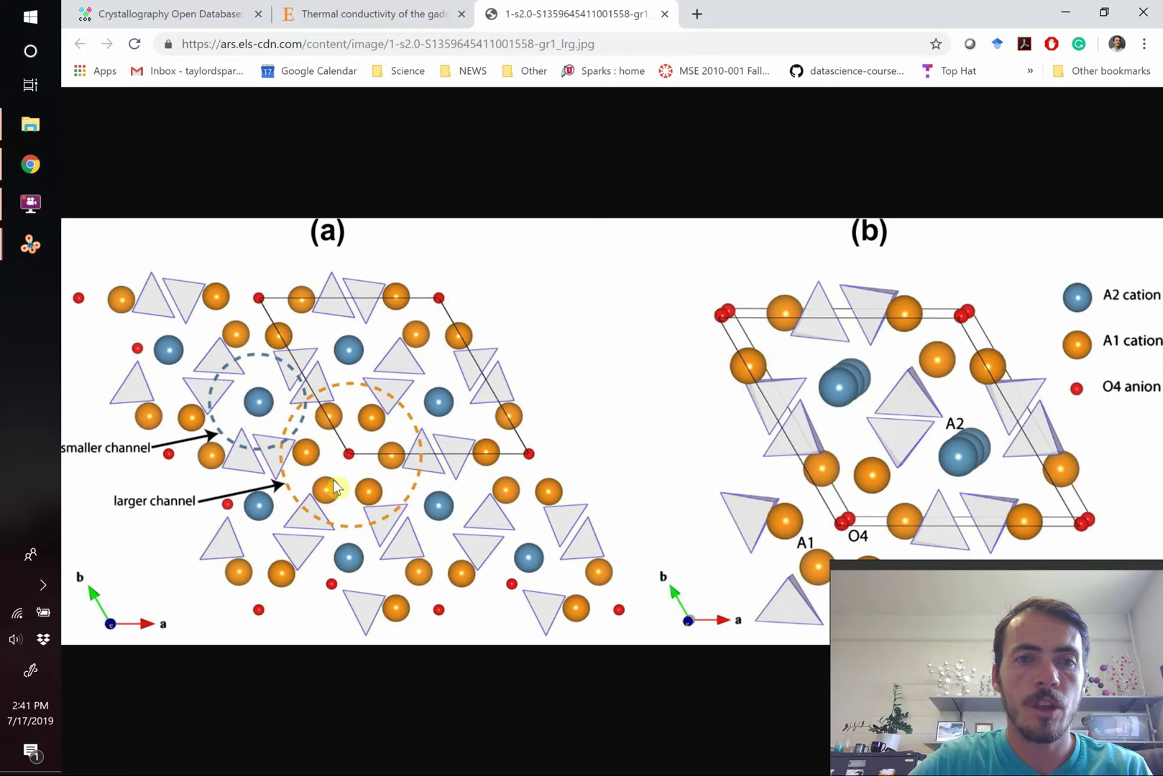
pyautogui.hotkey('alt', 'Tab')
pyautogui.moveTo(728, 300); pyautogui.dragTo(288, 329)
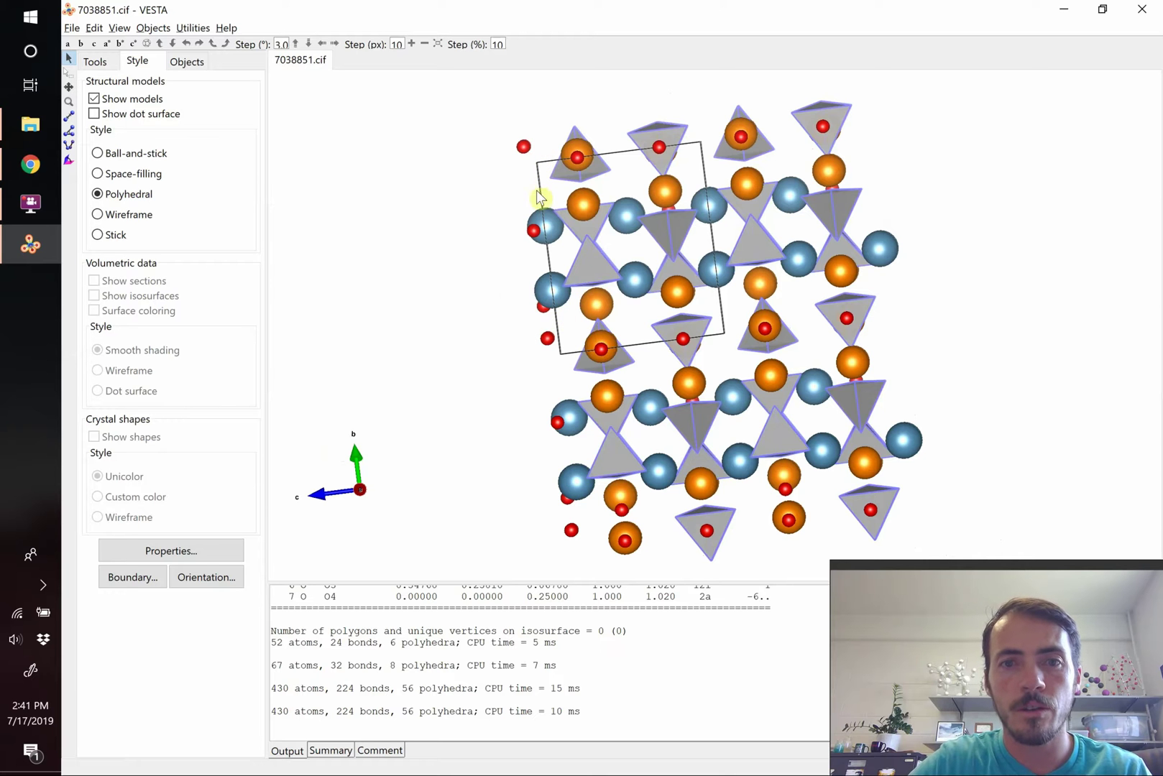
pyautogui.moveTo(509, 298); pyautogui.dragTo(922, 237)
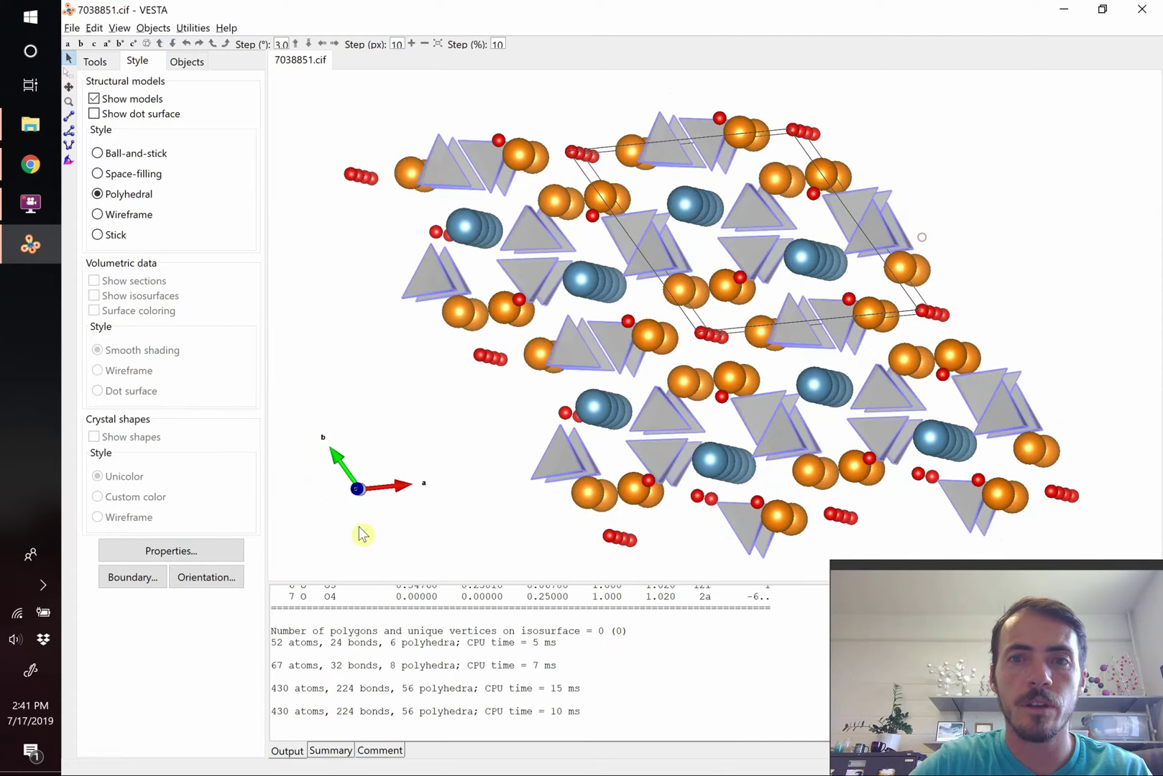
# Change the boundary z(max) from 1.1 to 1, leaving 412 atoms
pyautogui.click(152, 577)
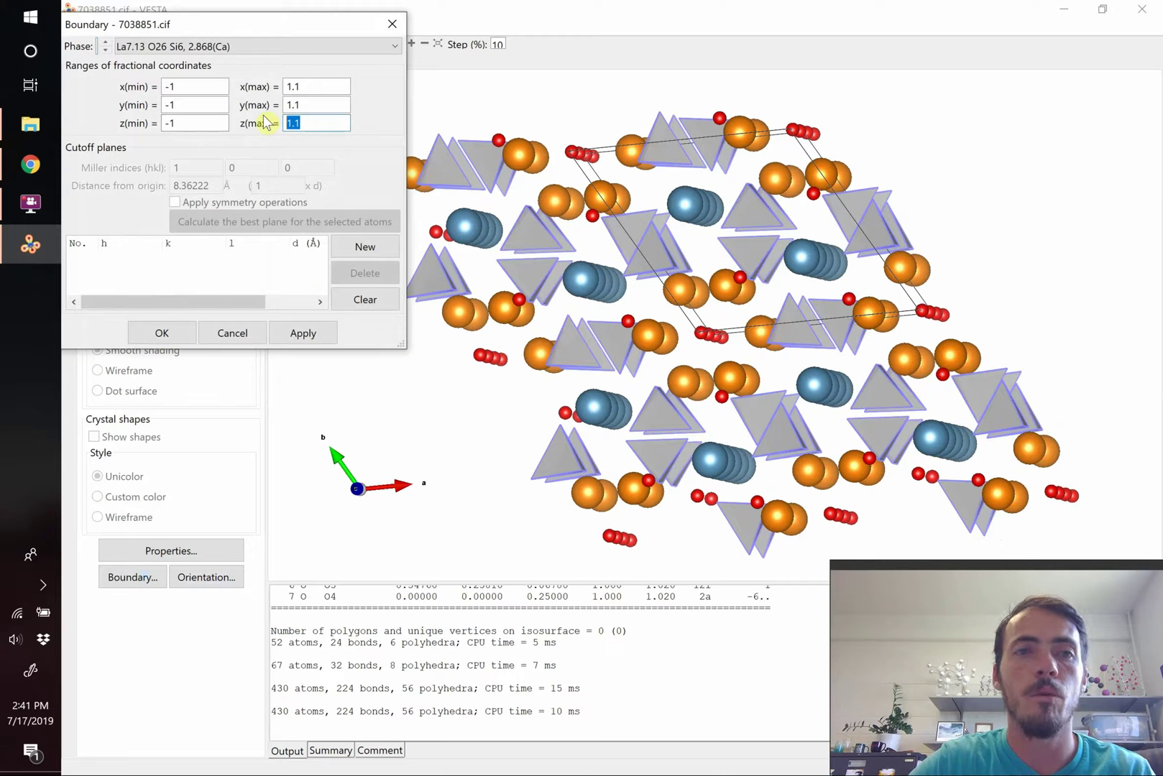
pyautogui.click(321, 338)
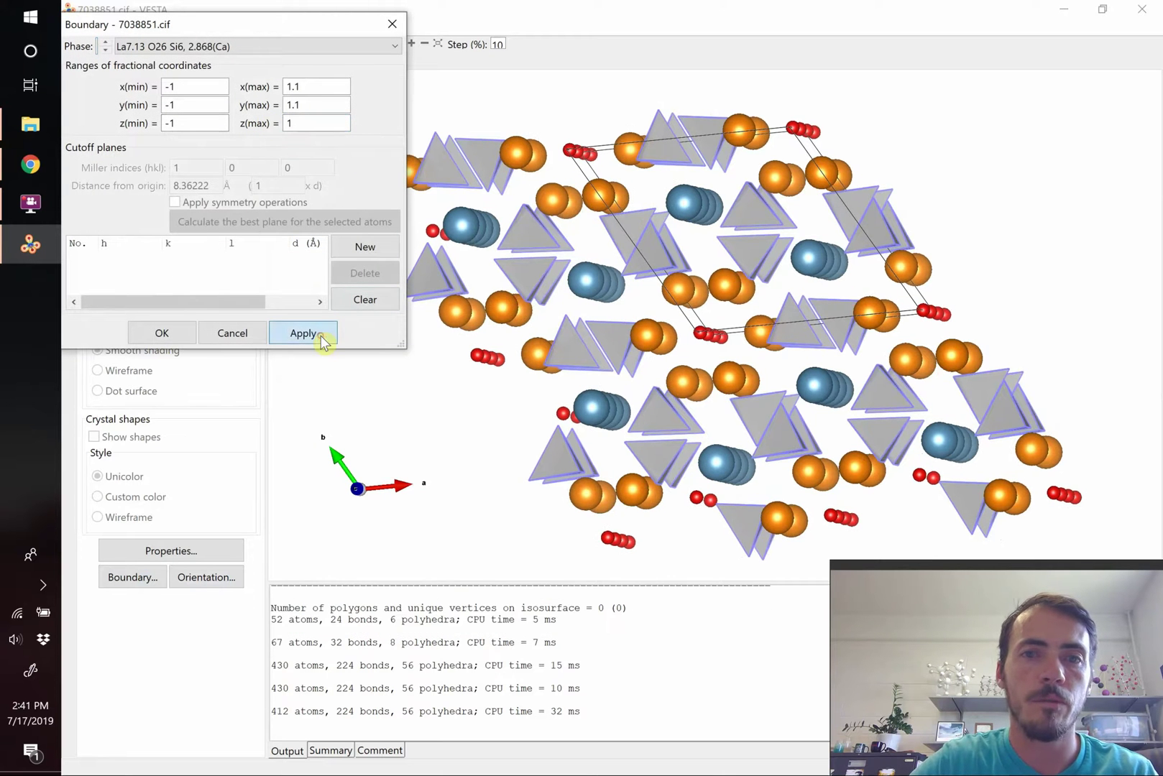
pyautogui.click(392, 24)
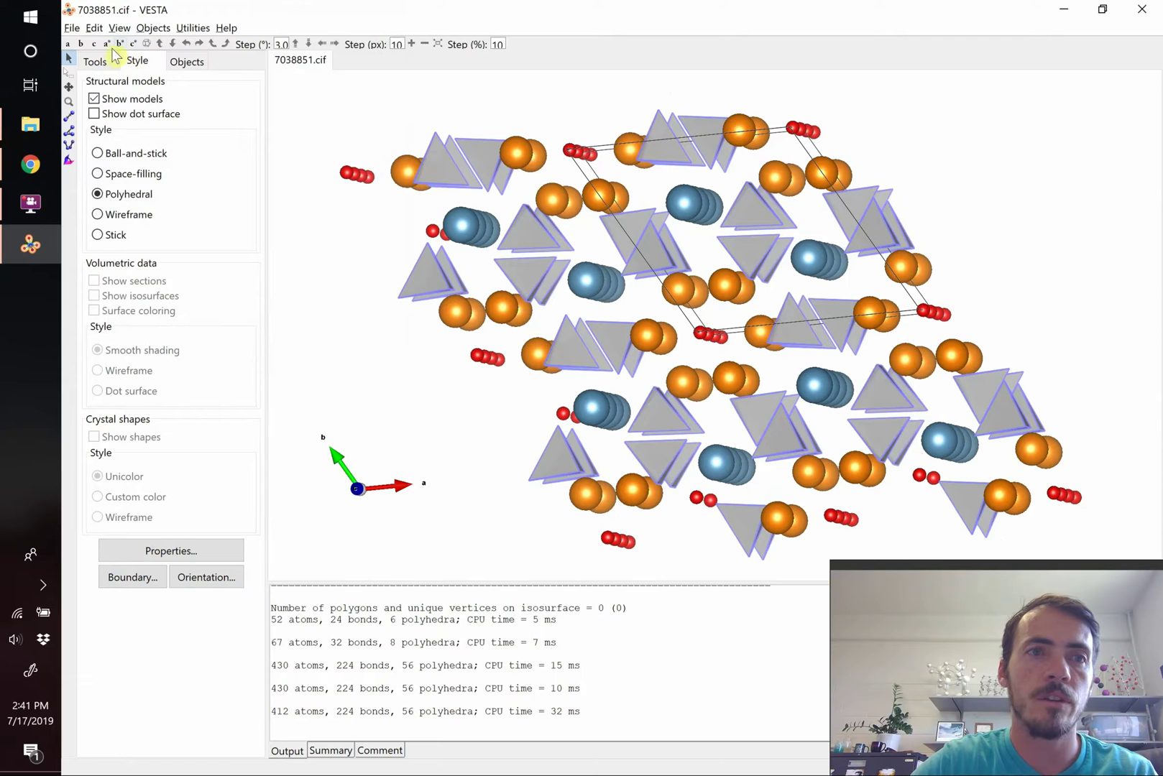
# View the trimmed model down the c axis and compare it with the reference figure
pyautogui.click(94, 46)
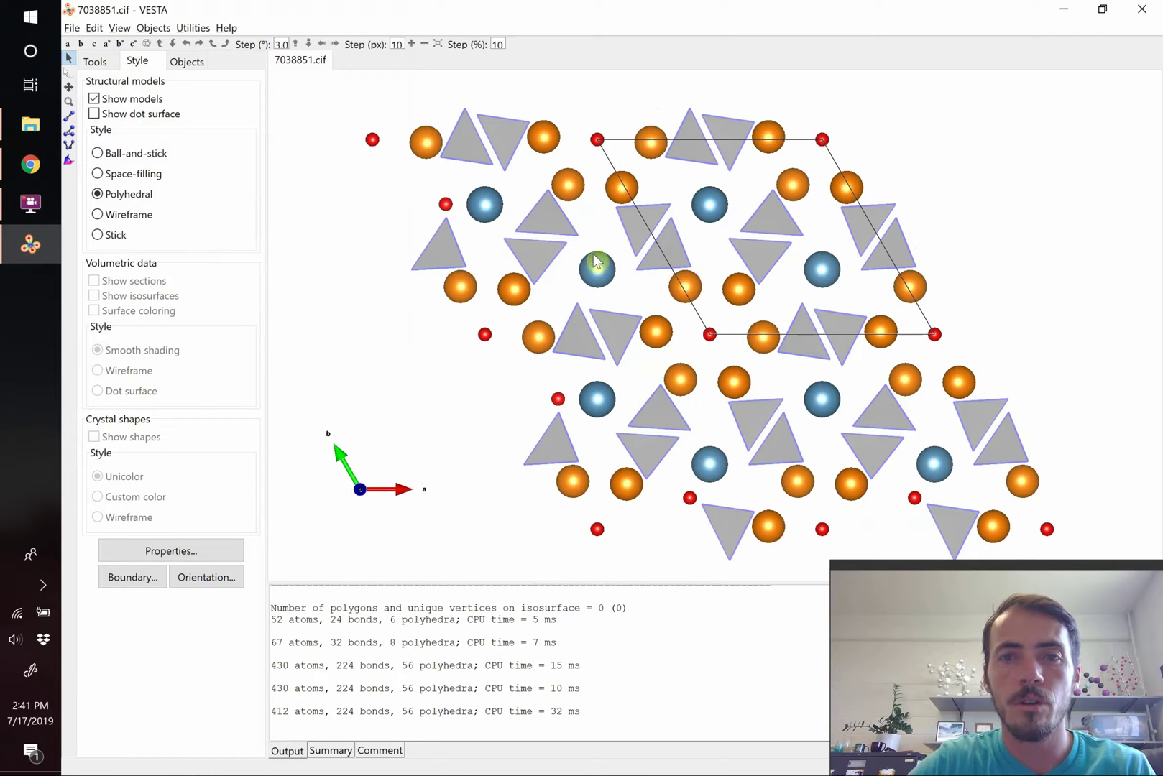
pyautogui.hotkey('alt', 'Tab')
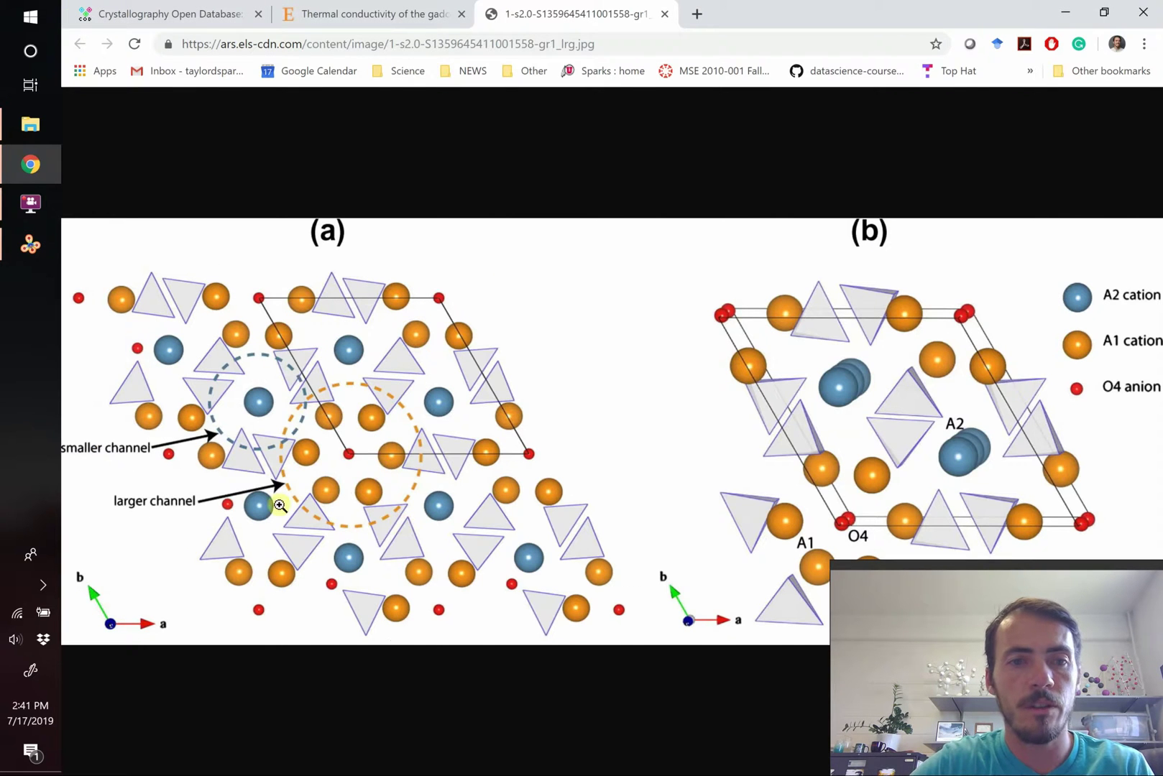
pyautogui.hotkey('alt', 'Tab')
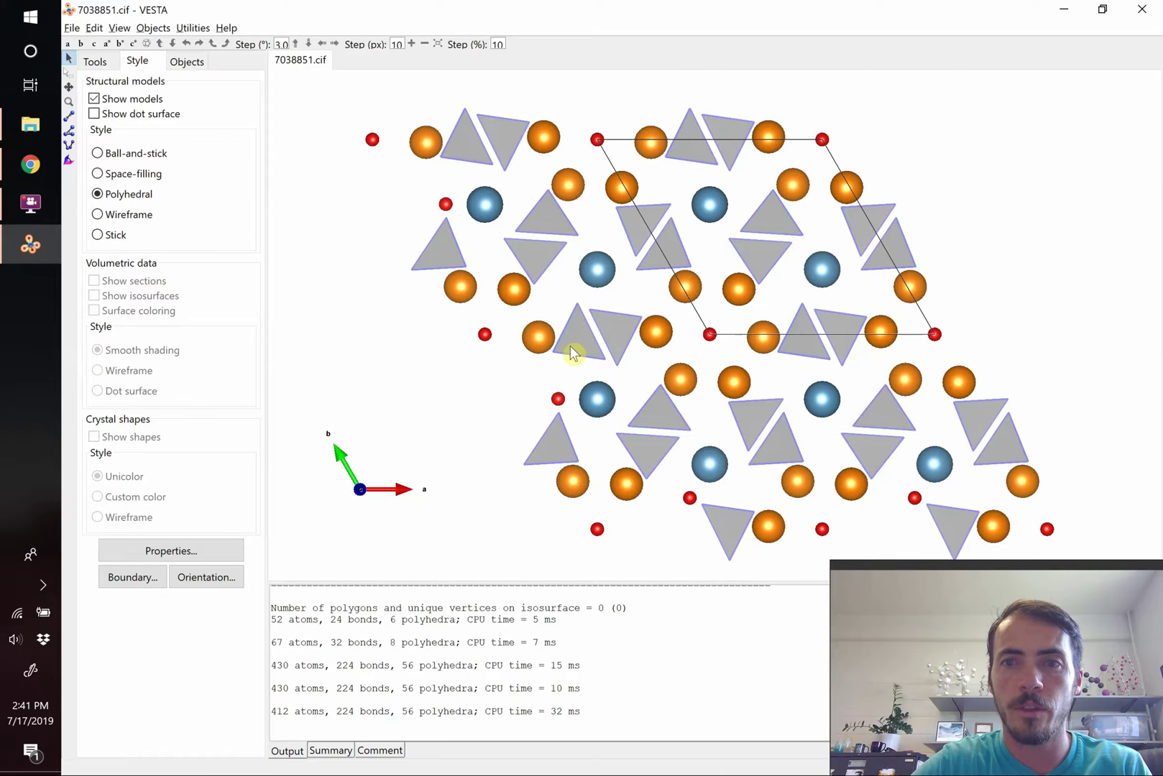
pyautogui.hotkey('alt', 'Tab')
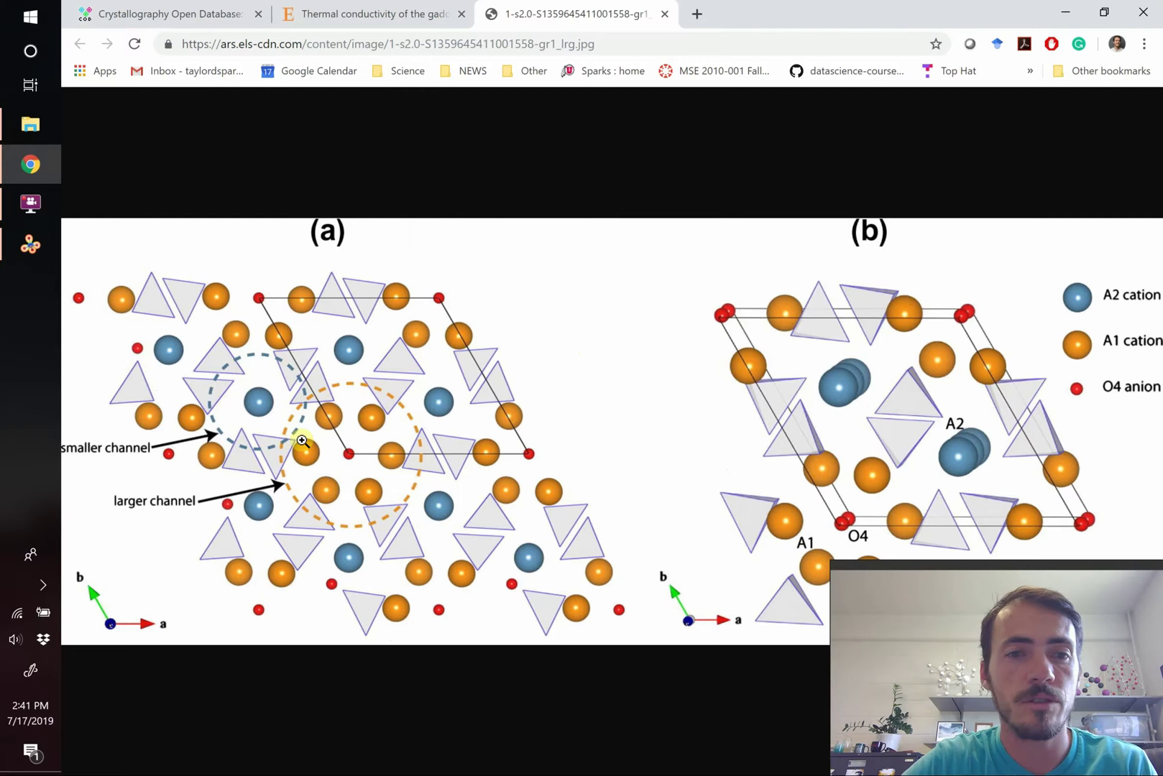
pyautogui.hotkey('alt', 'Tab')
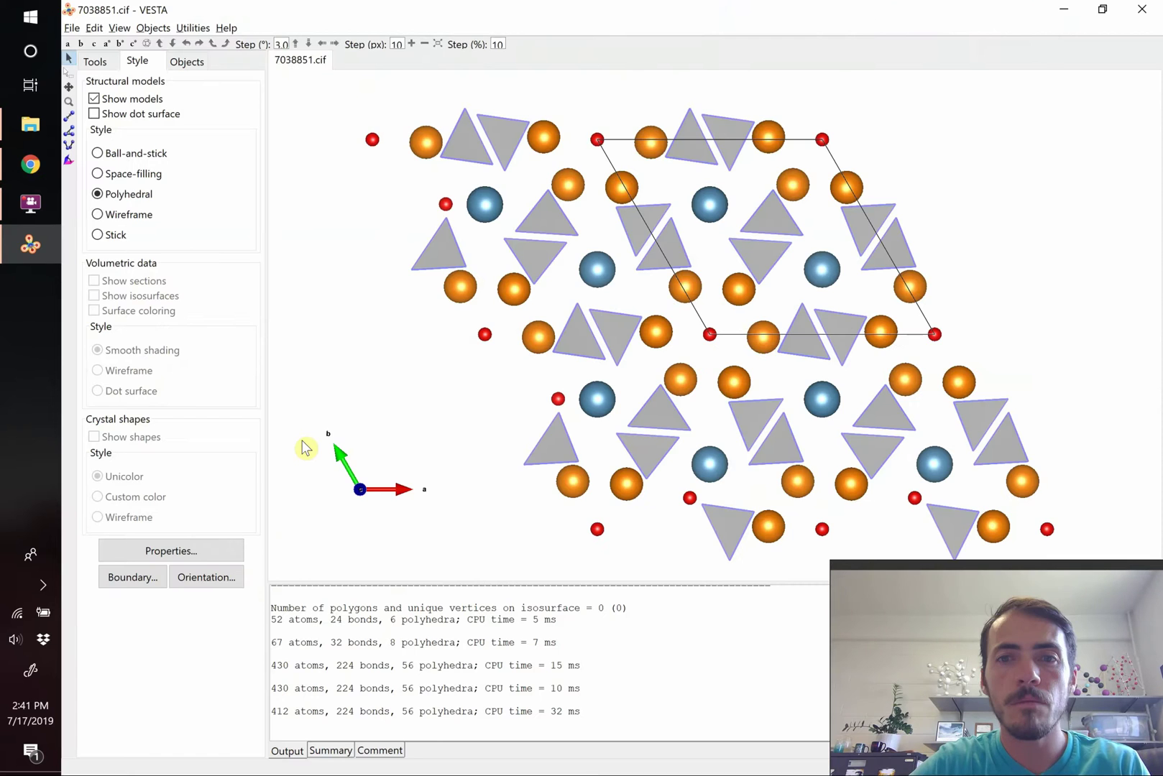
pyautogui.hotkey('alt', 'Tab')
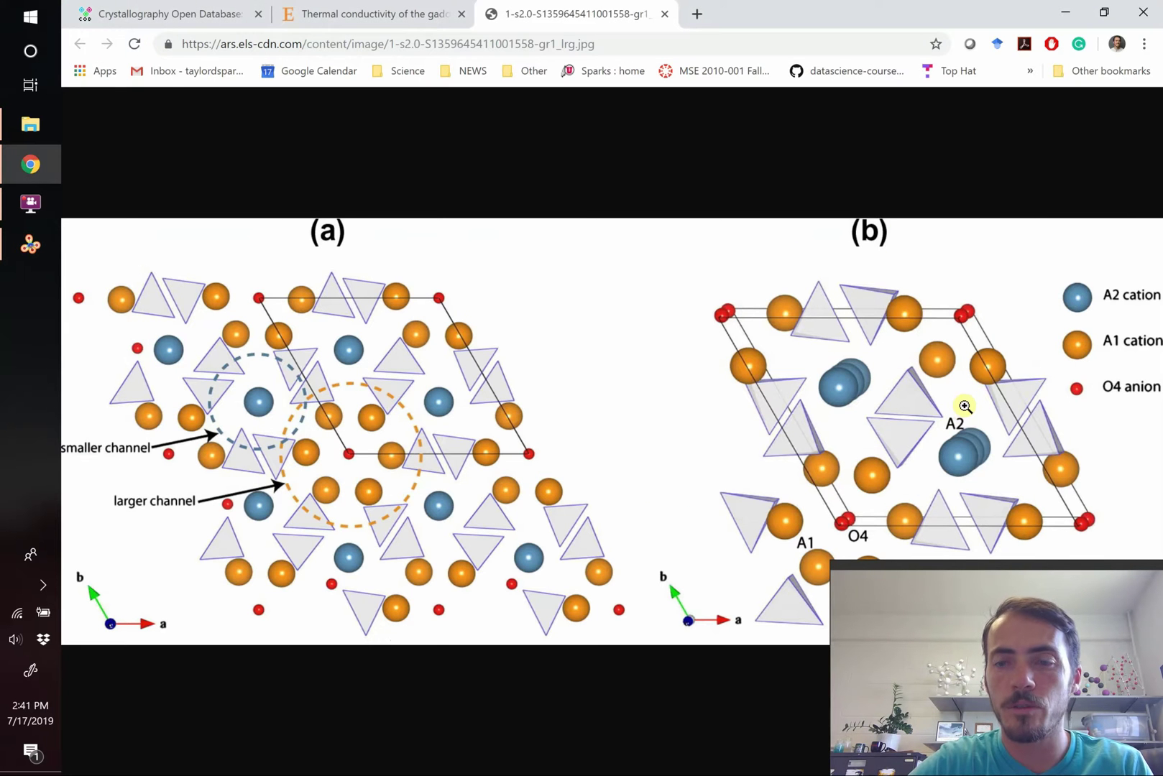
pyautogui.hotkey('alt', 'Tab')
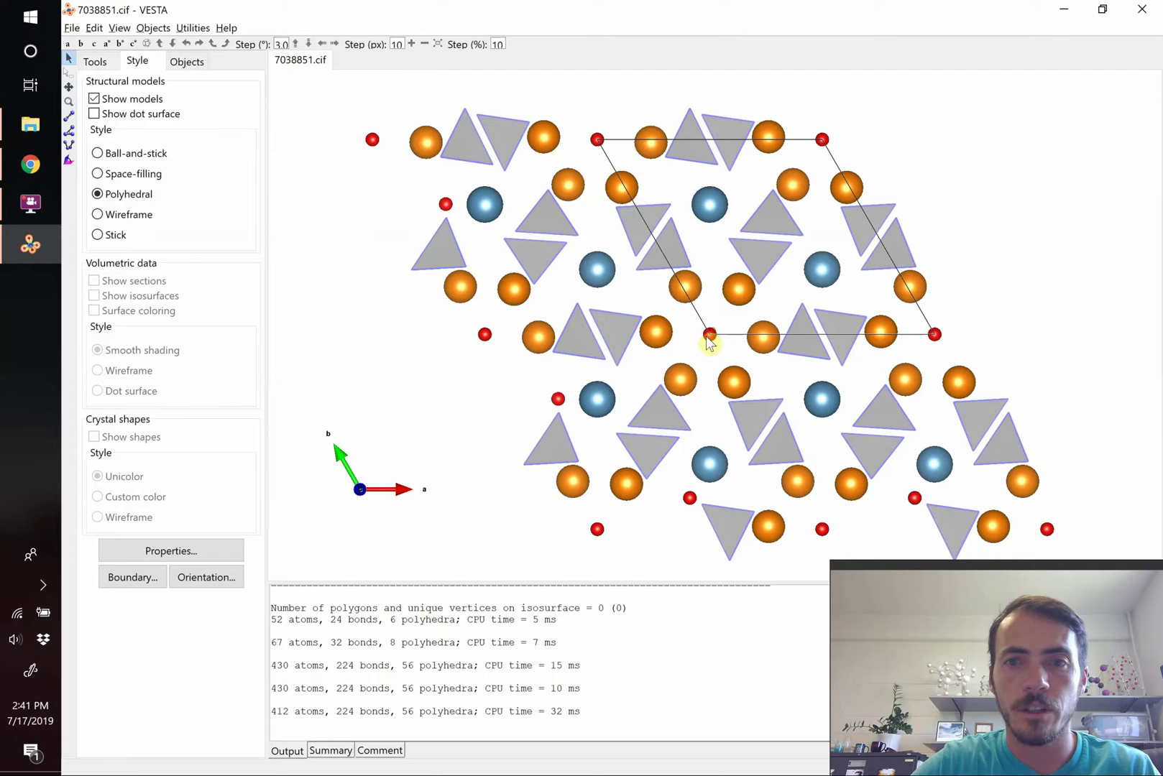
# Tilt the structure slightly so its stacked columns line up like figure (b)
pyautogui.moveTo(710, 344); pyautogui.dragTo(688, 354)
pyautogui.hotkey('alt', 'Tab')
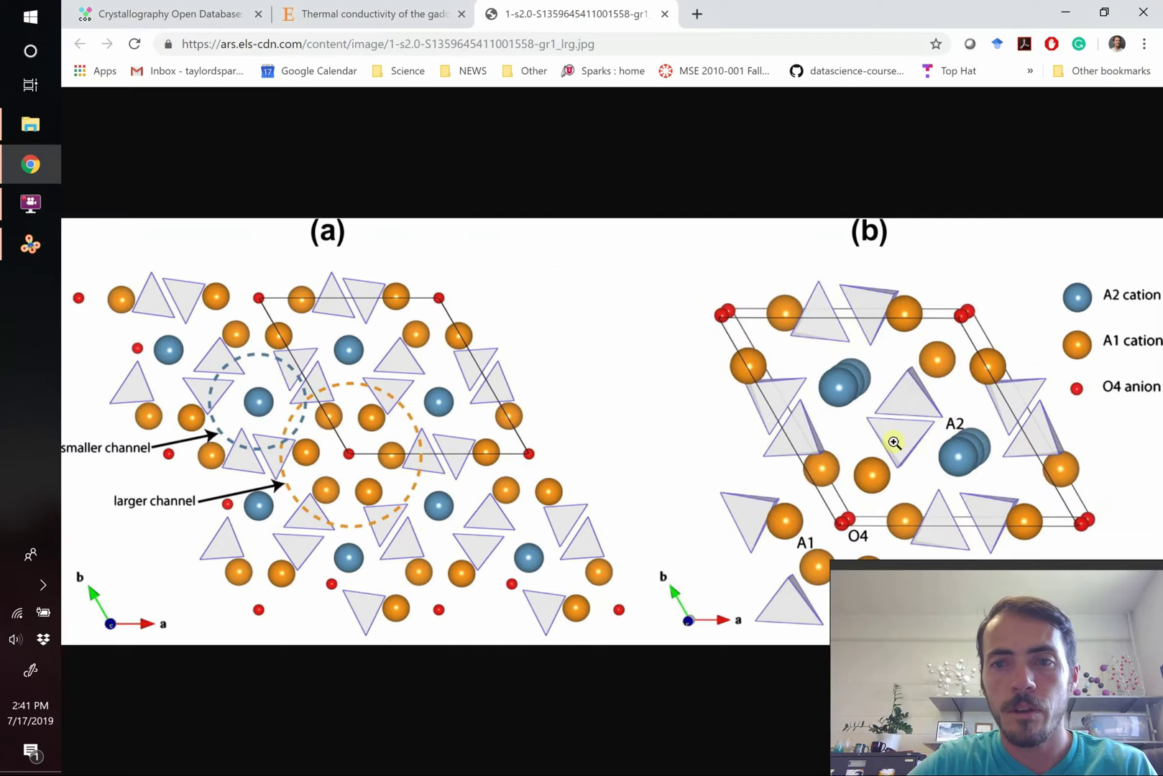
pyautogui.hotkey('alt', 'Tab')
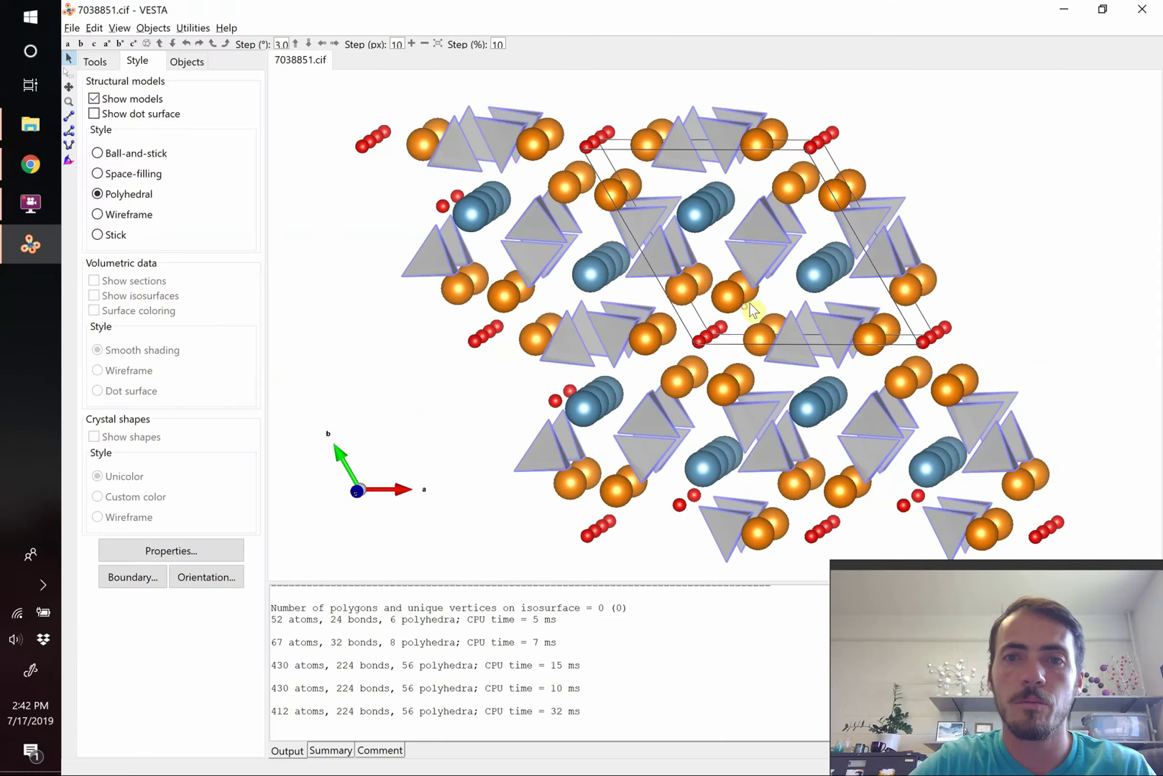
pyautogui.moveTo(752, 308)
pyautogui.mouseDown()
pyautogui.moveTo(759, 320)
pyautogui.moveTo(761, 309)
pyautogui.mouseUp()
pyautogui.hotkey('alt', 'Tab')
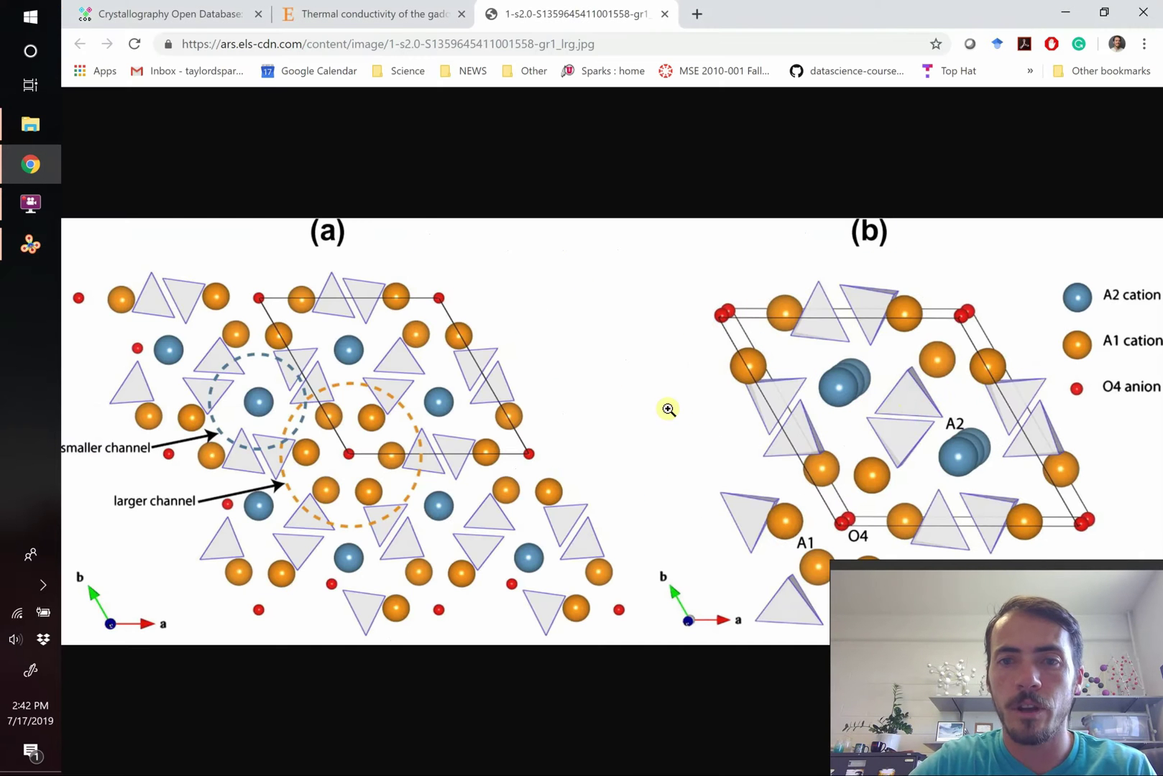
pyautogui.hotkey('alt', 'Tab')
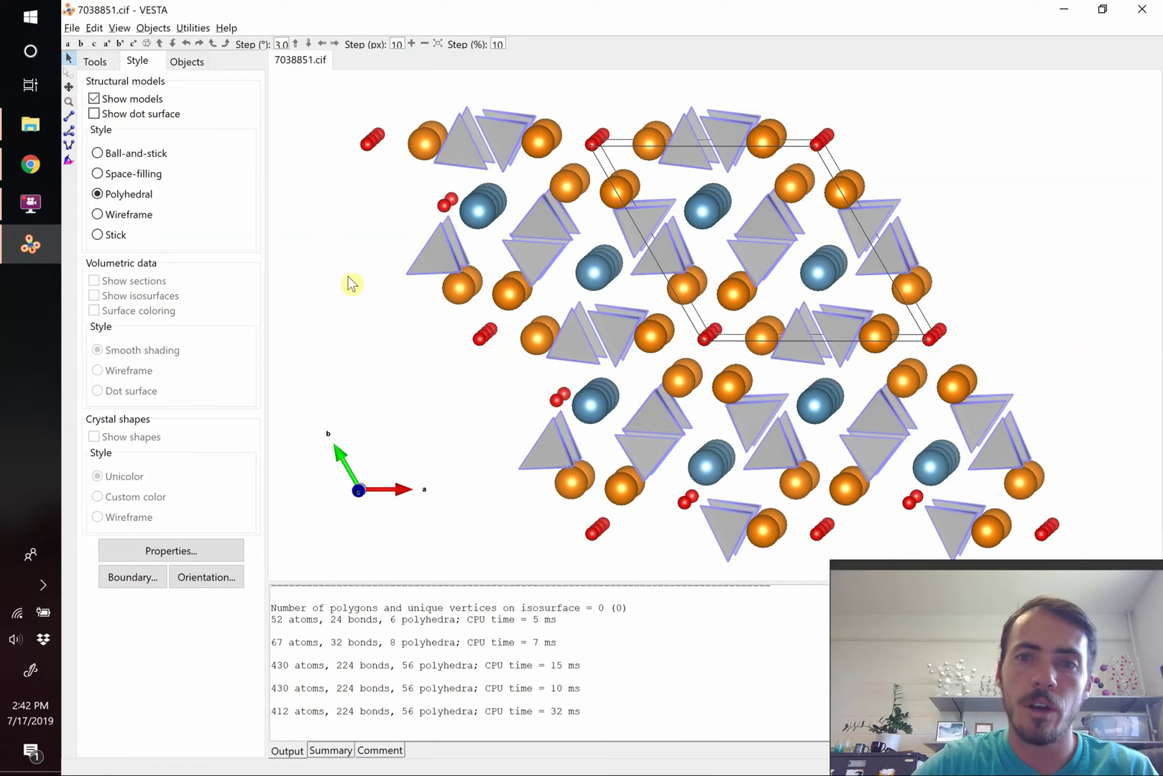
pyautogui.click(68, 72)
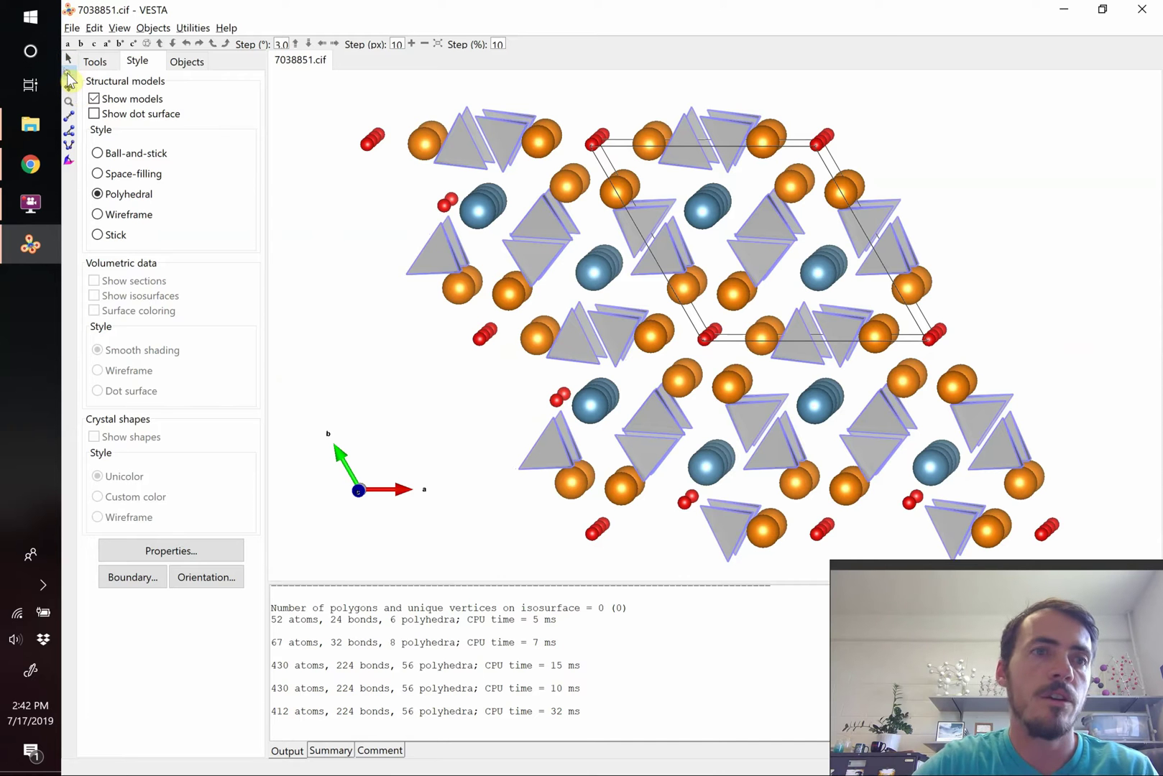
pyautogui.moveTo(313, 116); pyautogui.dragTo(576, 383)
pyautogui.press('Delete')
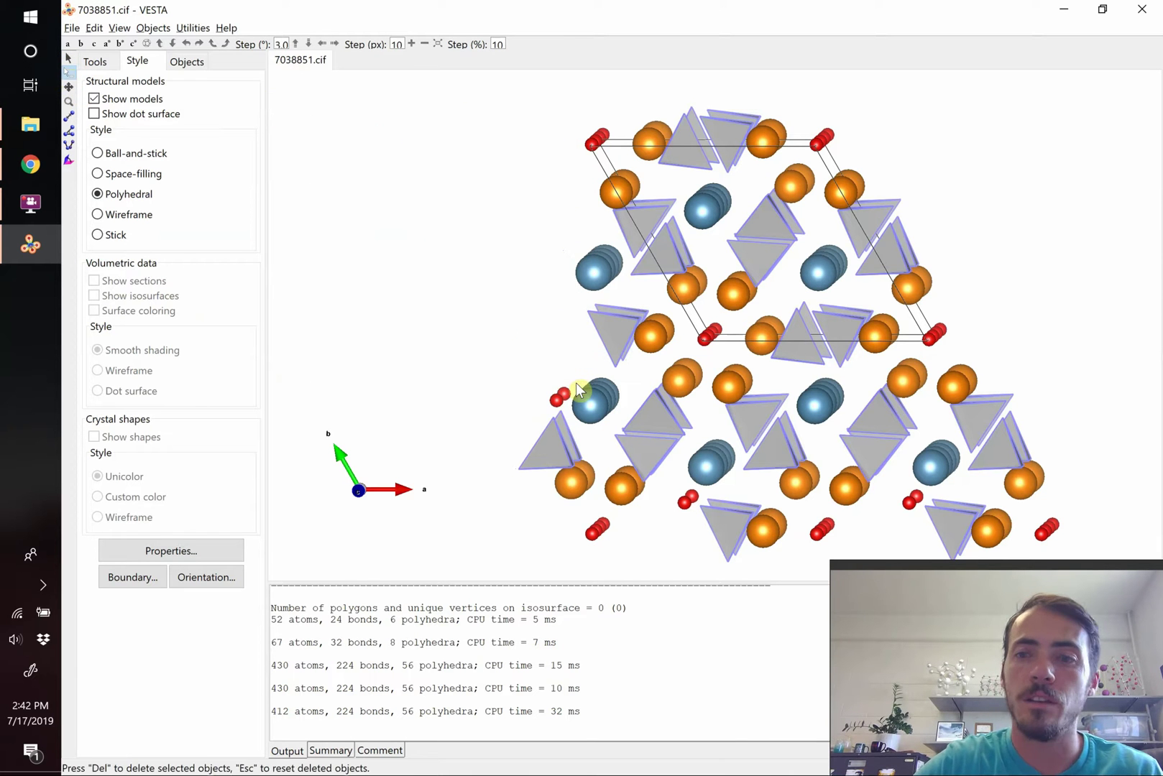
pyautogui.moveTo(535, 252); pyautogui.dragTo(616, 437)
pyautogui.press('Delete')
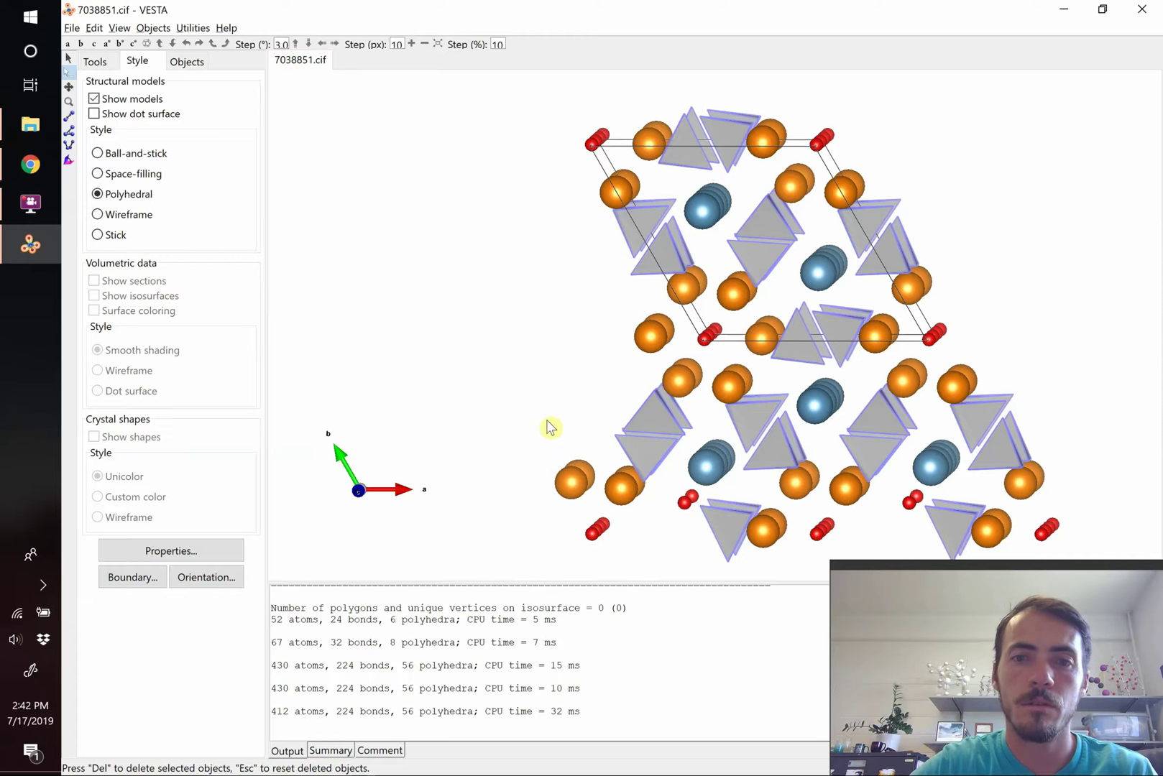
pyautogui.moveTo(536, 428); pyautogui.dragTo(1104, 555)
pyautogui.press('Delete')
pyautogui.moveTo(1028, 388); pyautogui.dragTo(805, 400)
pyautogui.press('Delete')
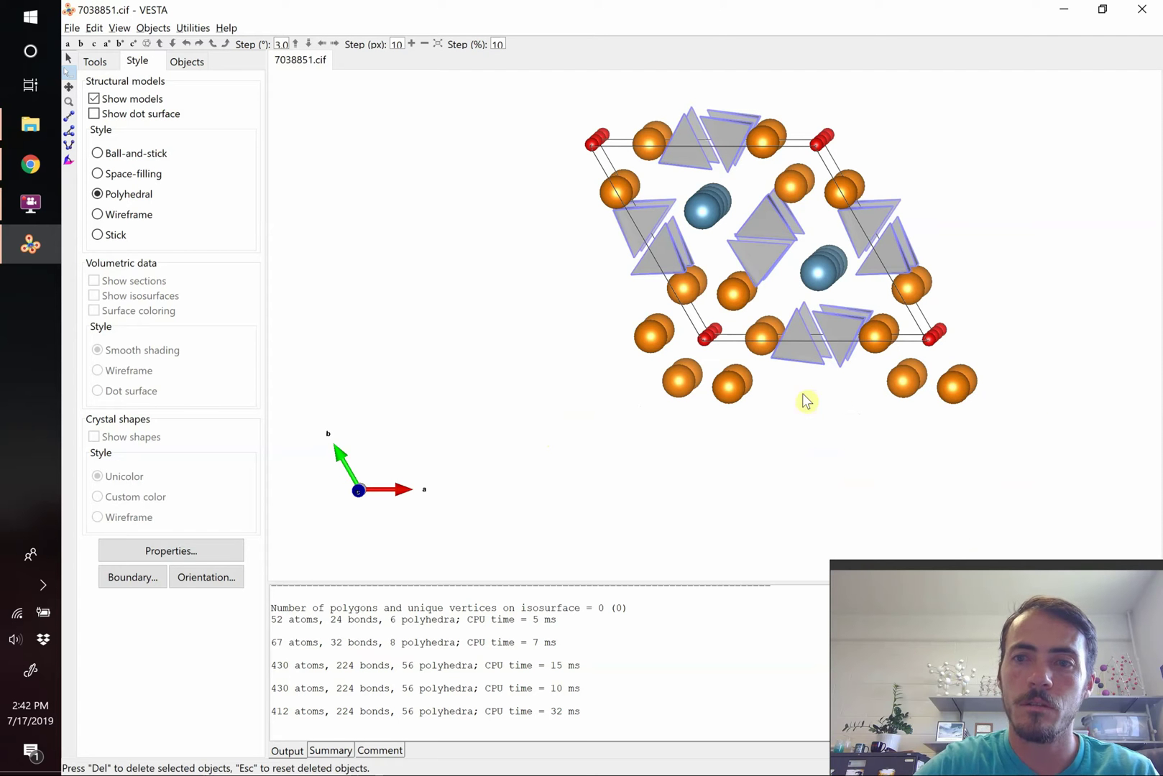
pyautogui.moveTo(1025, 366); pyautogui.dragTo(883, 422)
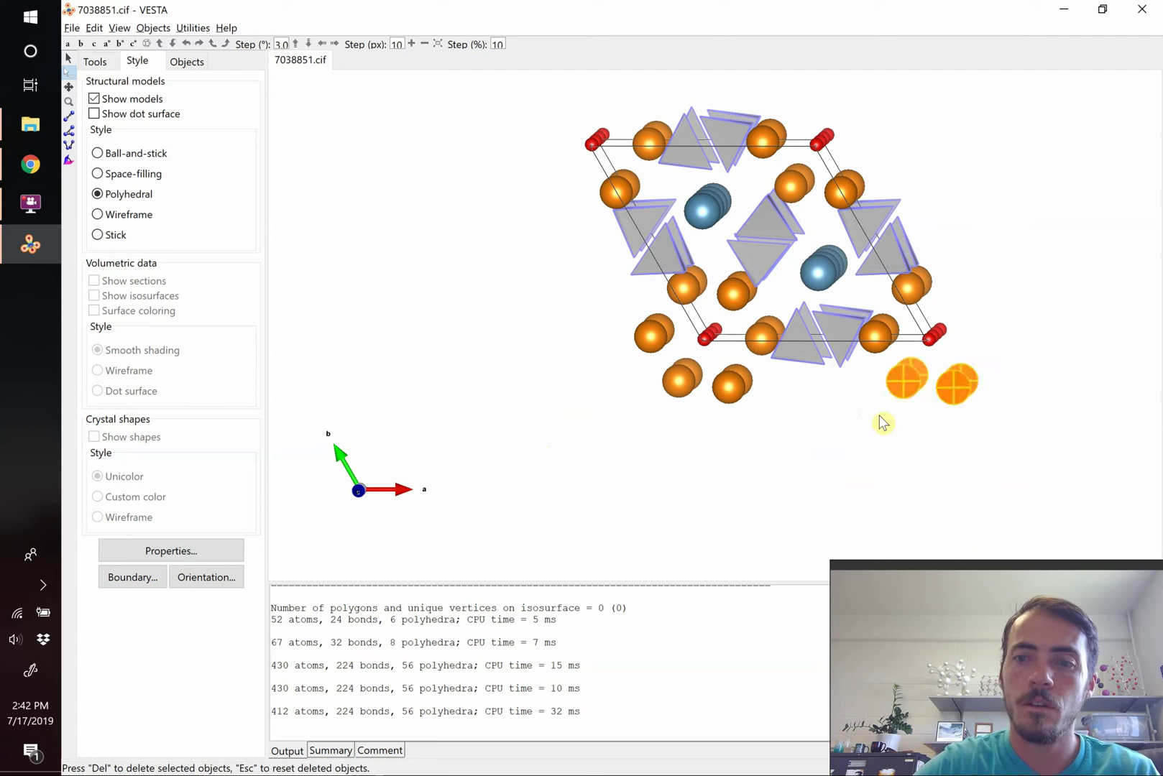
pyautogui.press('Delete')
pyautogui.hotkey('alt', 'Tab')
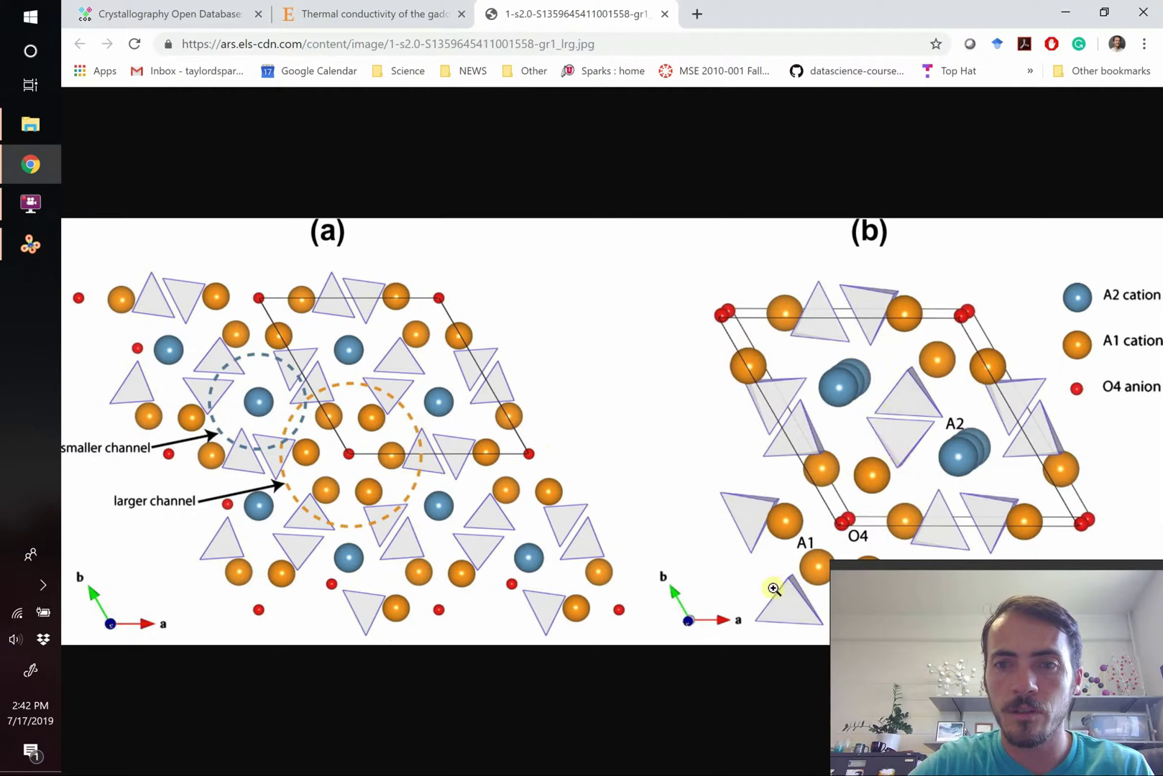
pyautogui.hotkey('alt', 'Tab')
pyautogui.press('Escape')
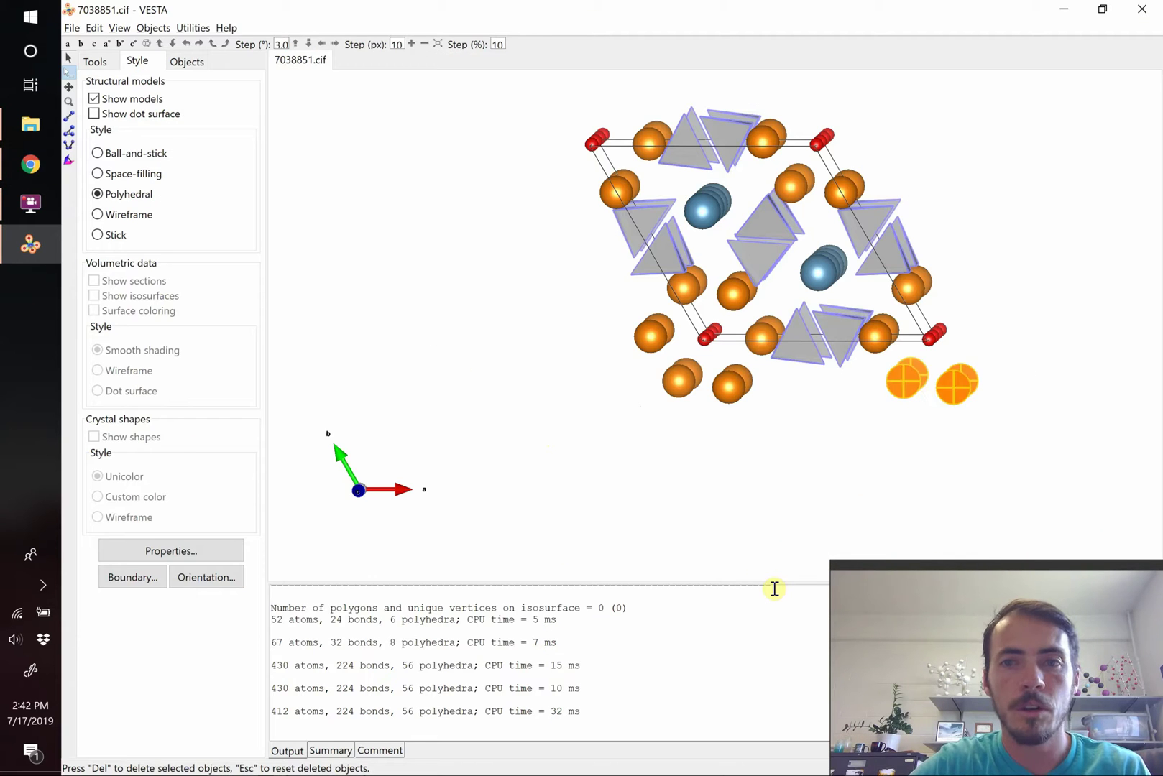
# Delete the left-edge blue atom stack and the lower-left atoms outside the cell
pyautogui.click(575, 356)
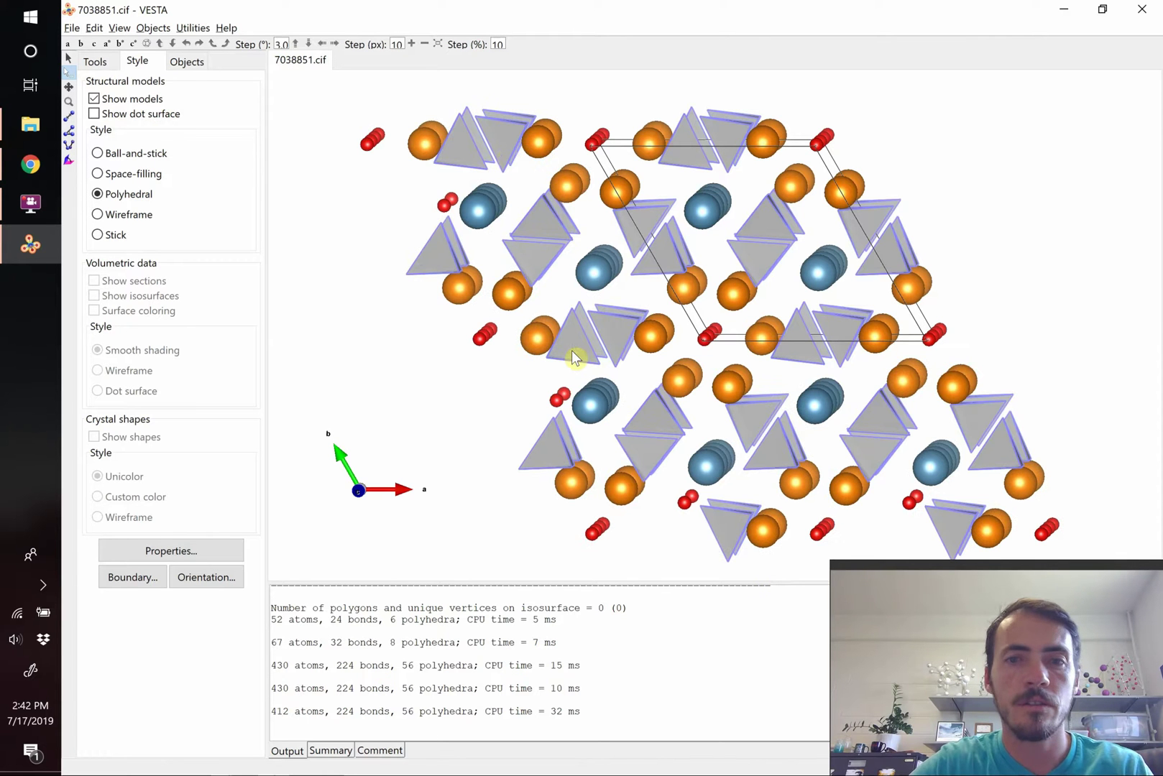
pyautogui.moveTo(334, 121); pyautogui.dragTo(580, 404)
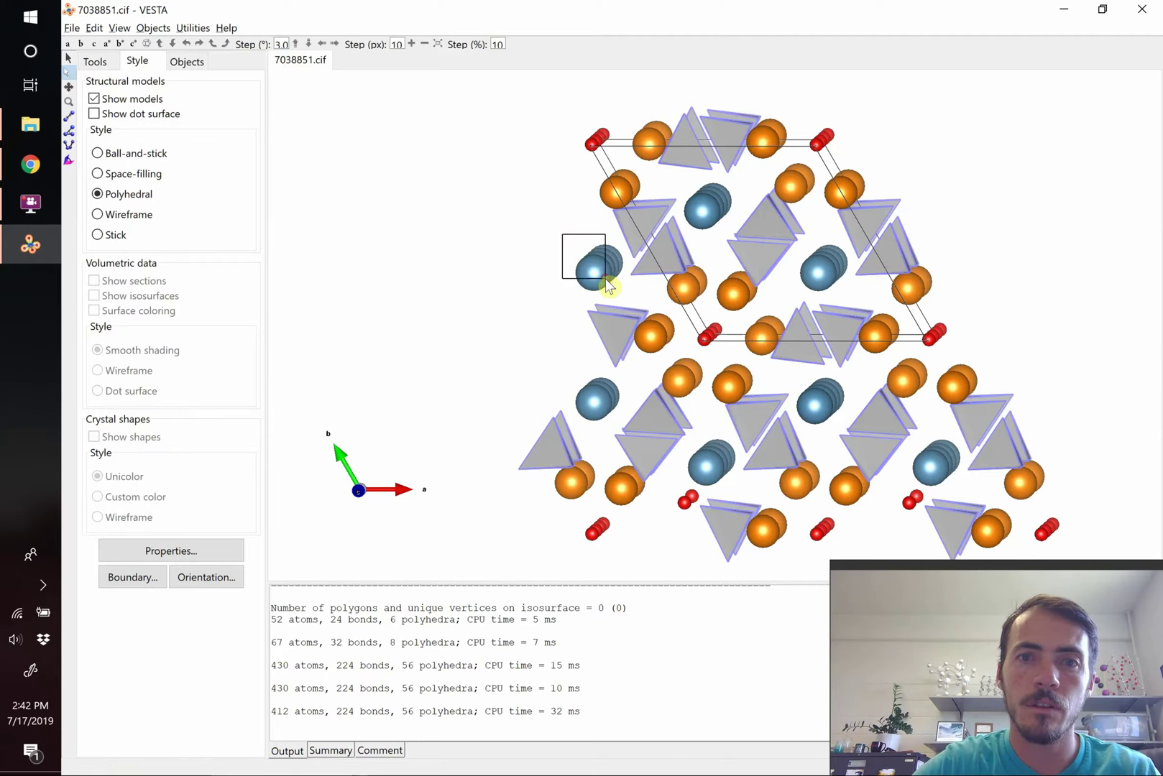
pyautogui.moveTo(605, 278); pyautogui.dragTo(606, 279)
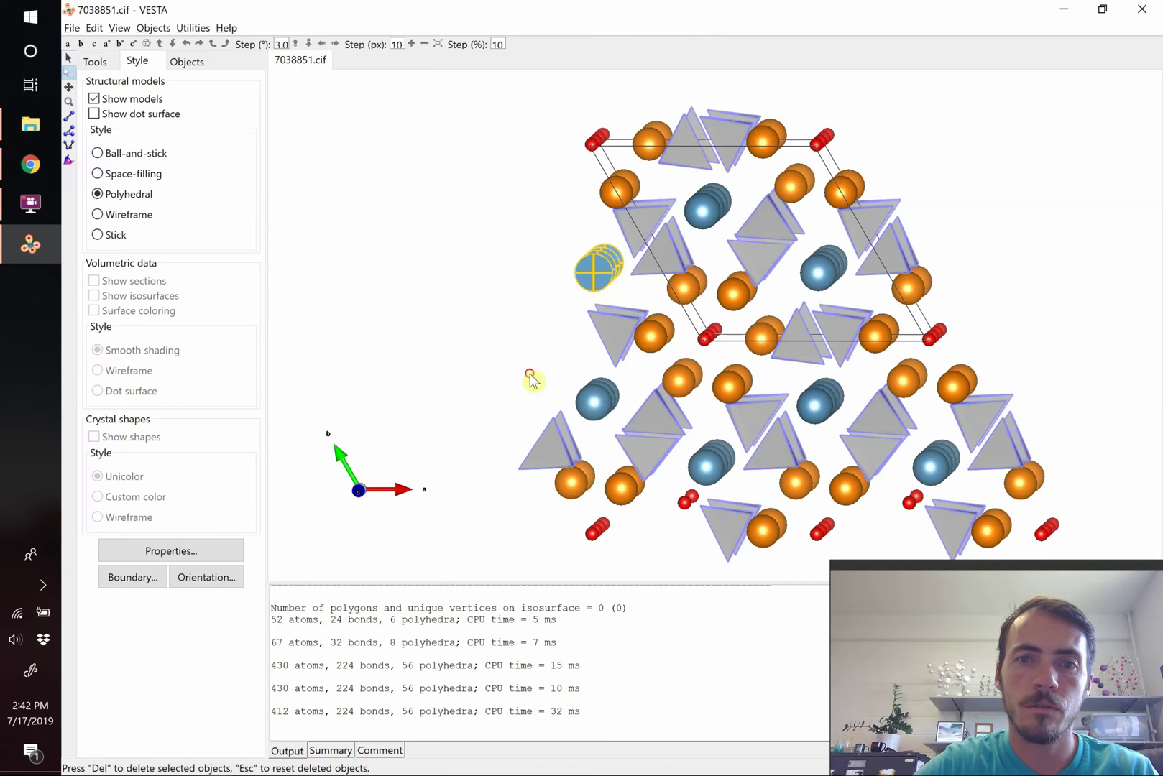
pyautogui.moveTo(526, 255); pyautogui.dragTo(610, 294)
pyautogui.press('Delete')
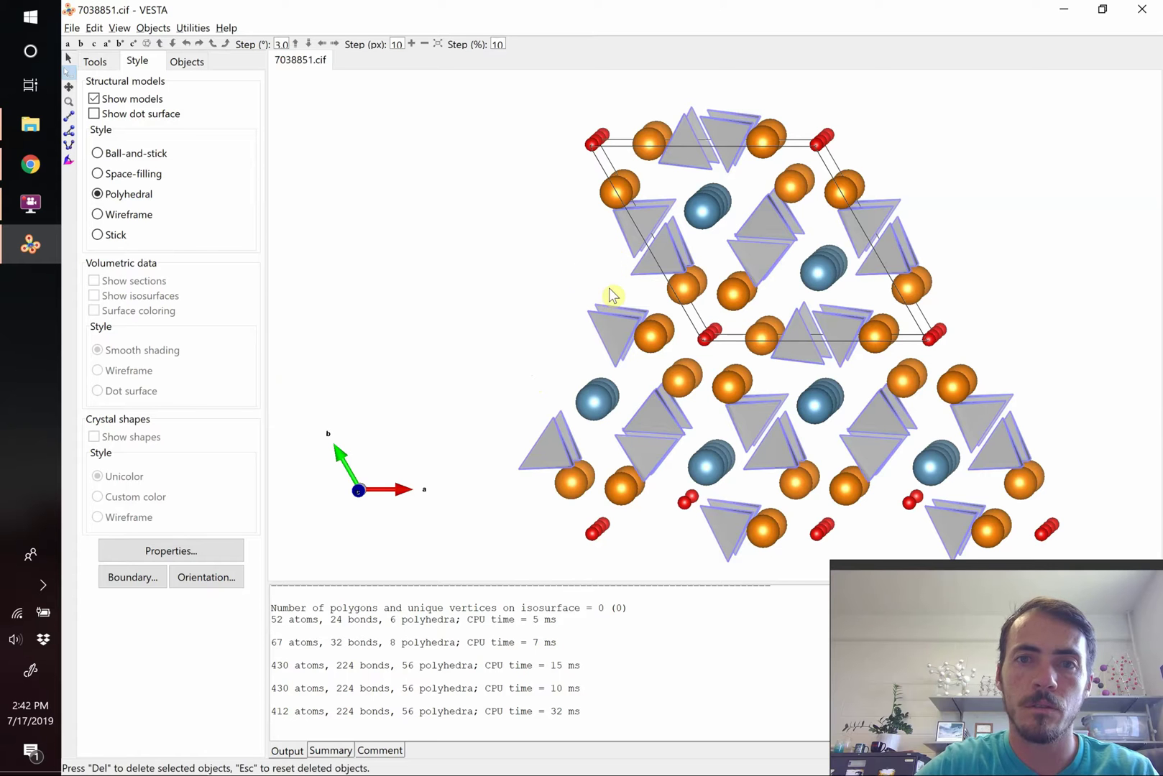
pyautogui.moveTo(503, 373); pyautogui.dragTo(608, 541)
pyautogui.press('Delete')
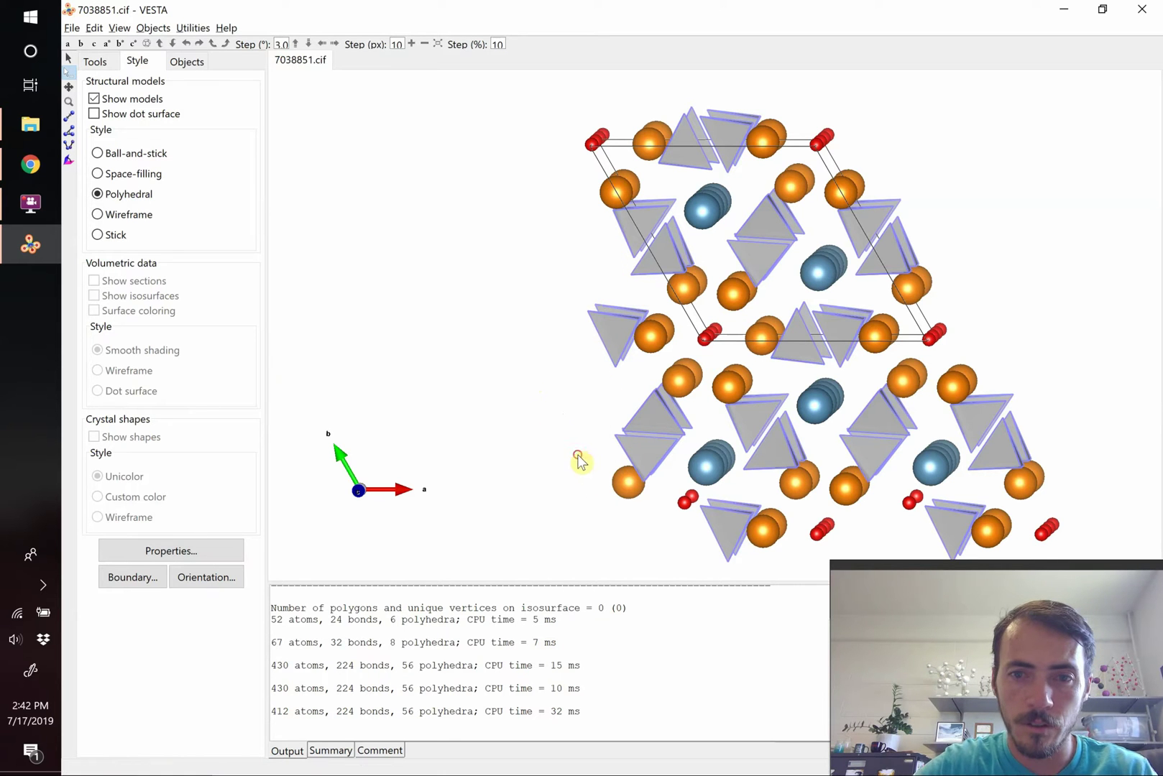
# Delete the bottom and lower-right atoms, lower blue stacks, and two lower-right orange atoms
pyautogui.moveTo(576, 453); pyautogui.dragTo(723, 539)
pyautogui.press('Delete')
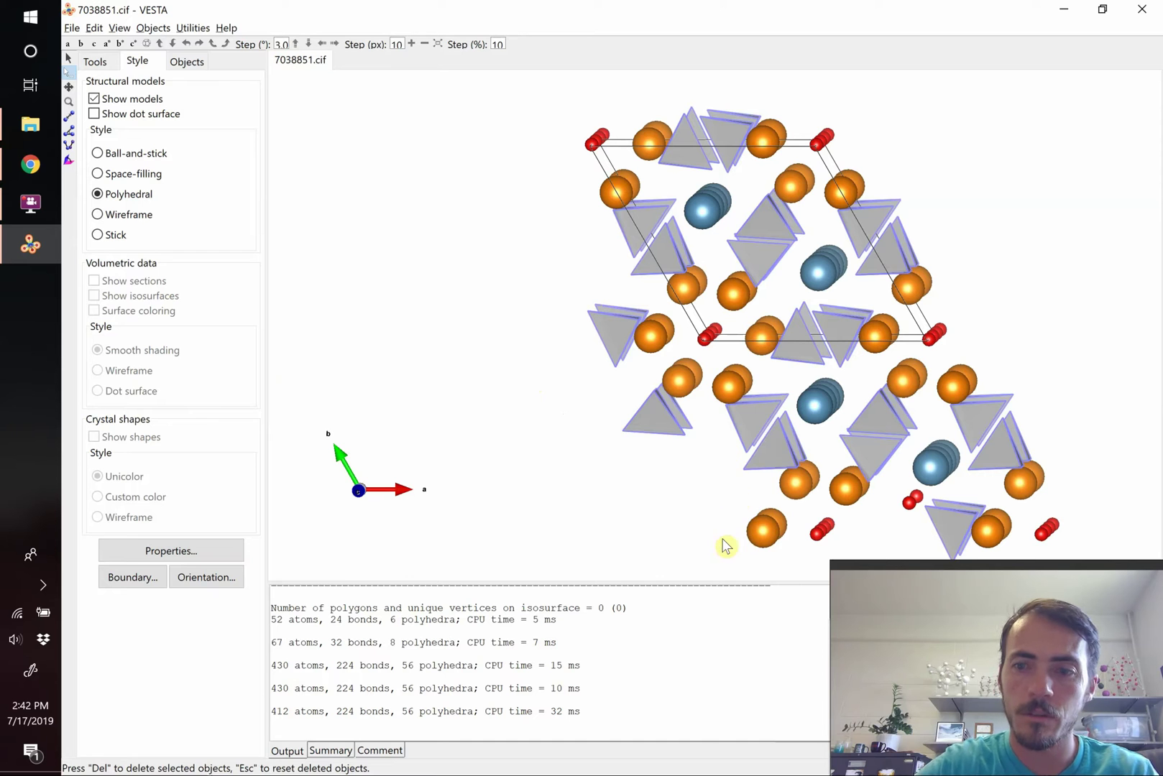
pyautogui.moveTo(725, 462); pyautogui.dragTo(1111, 555)
pyautogui.press('Delete')
pyautogui.click(1095, 388)
pyautogui.moveTo(1096, 388); pyautogui.dragTo(807, 470)
pyautogui.press('Delete')
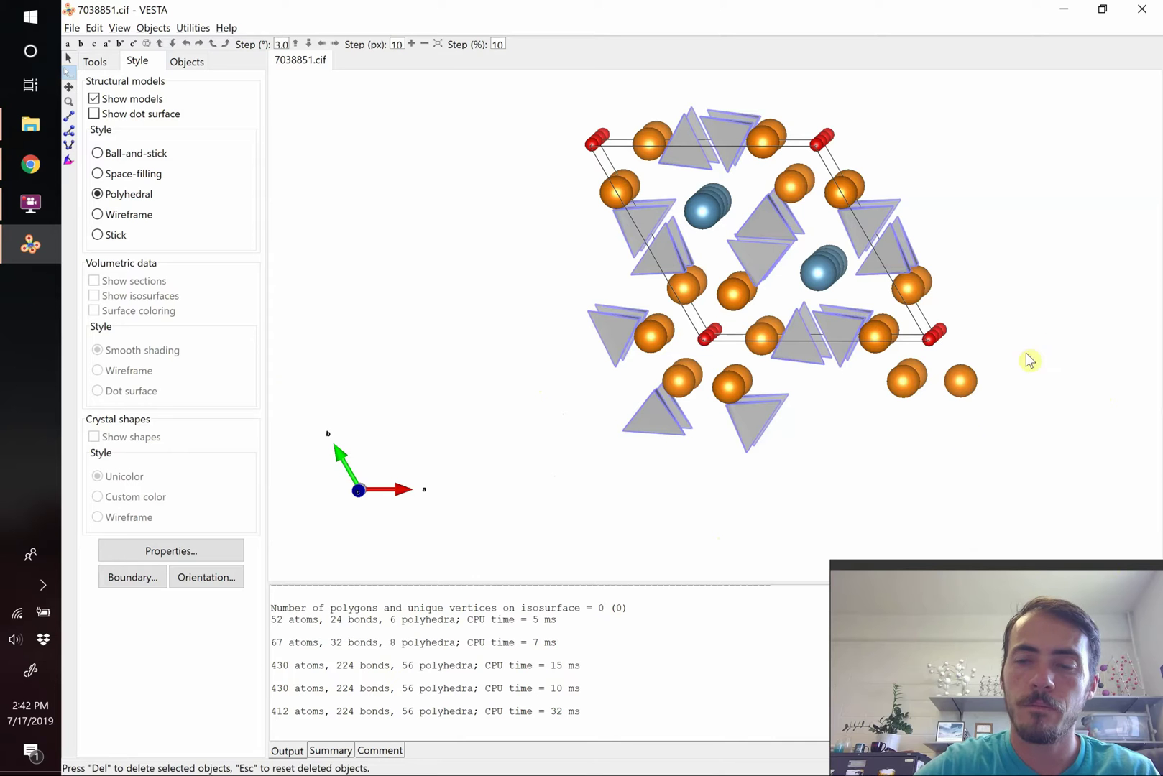
pyautogui.moveTo(1016, 354); pyautogui.dragTo(901, 409)
pyautogui.press('Delete')
# Compare the trimmed model with reference figure (b) and return to VESTA
pyautogui.hotkey('alt', 'Tab')
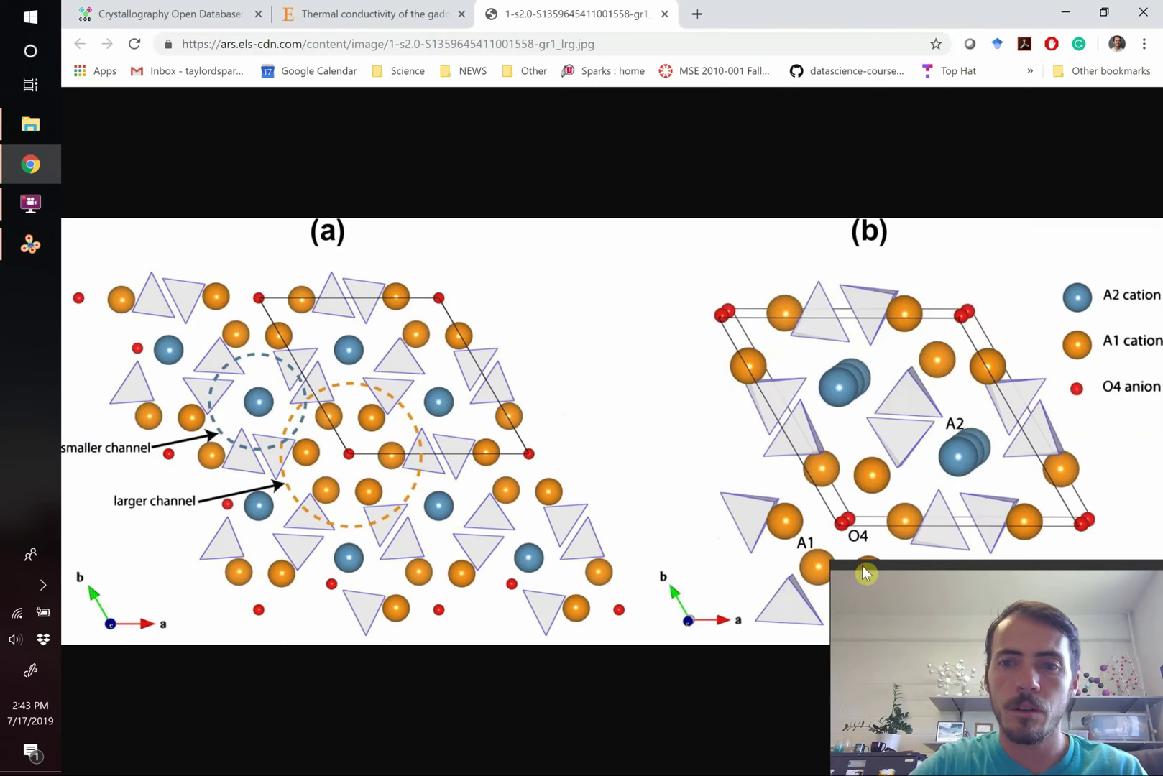
pyautogui.moveTo(864, 574); pyautogui.dragTo(6, 575)
pyautogui.hotkey('alt', 'Tab')
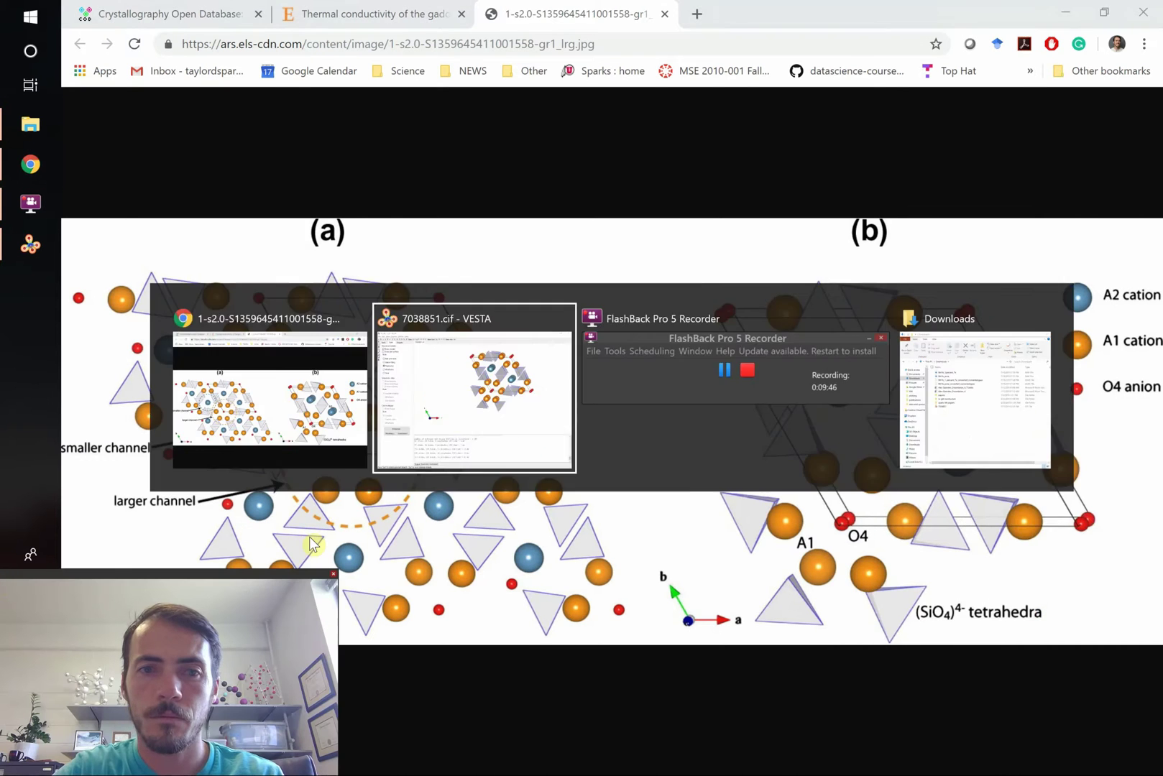
# Zoom in three steps and move the structure lower in the view
pyautogui.click(412, 44)
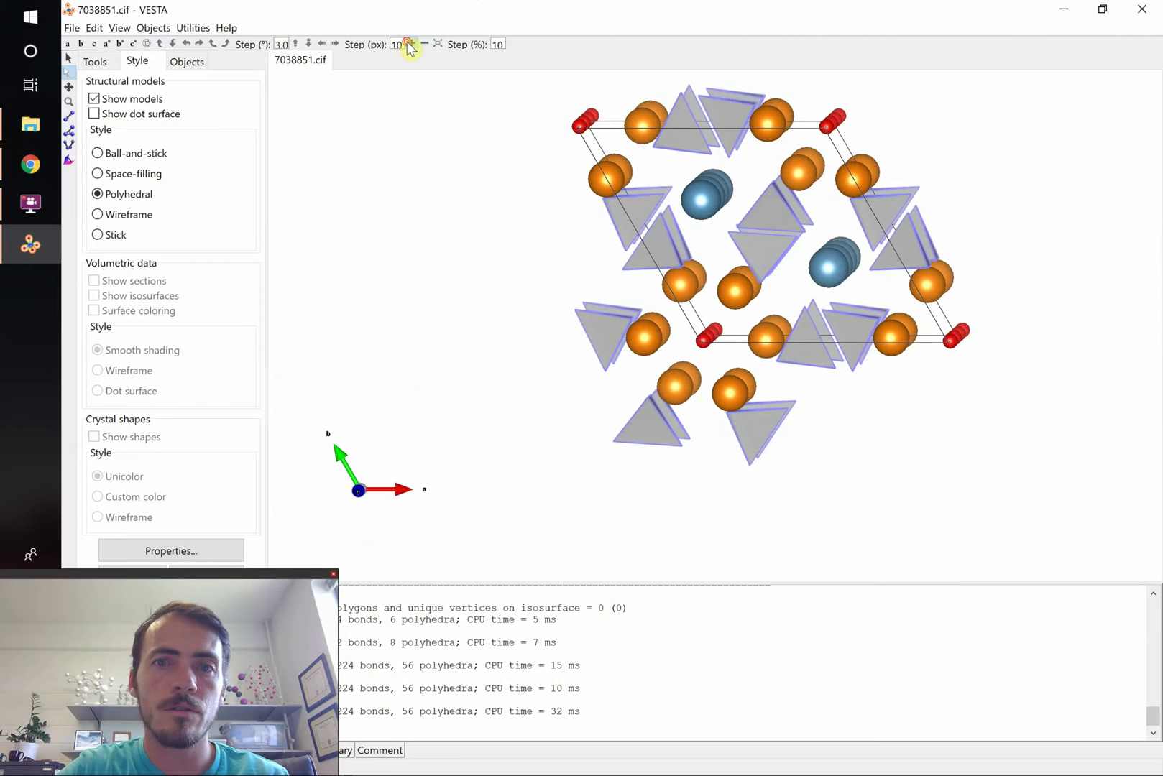
pyautogui.click(412, 44)
pyautogui.click(412, 44)
pyautogui.click(412, 44)
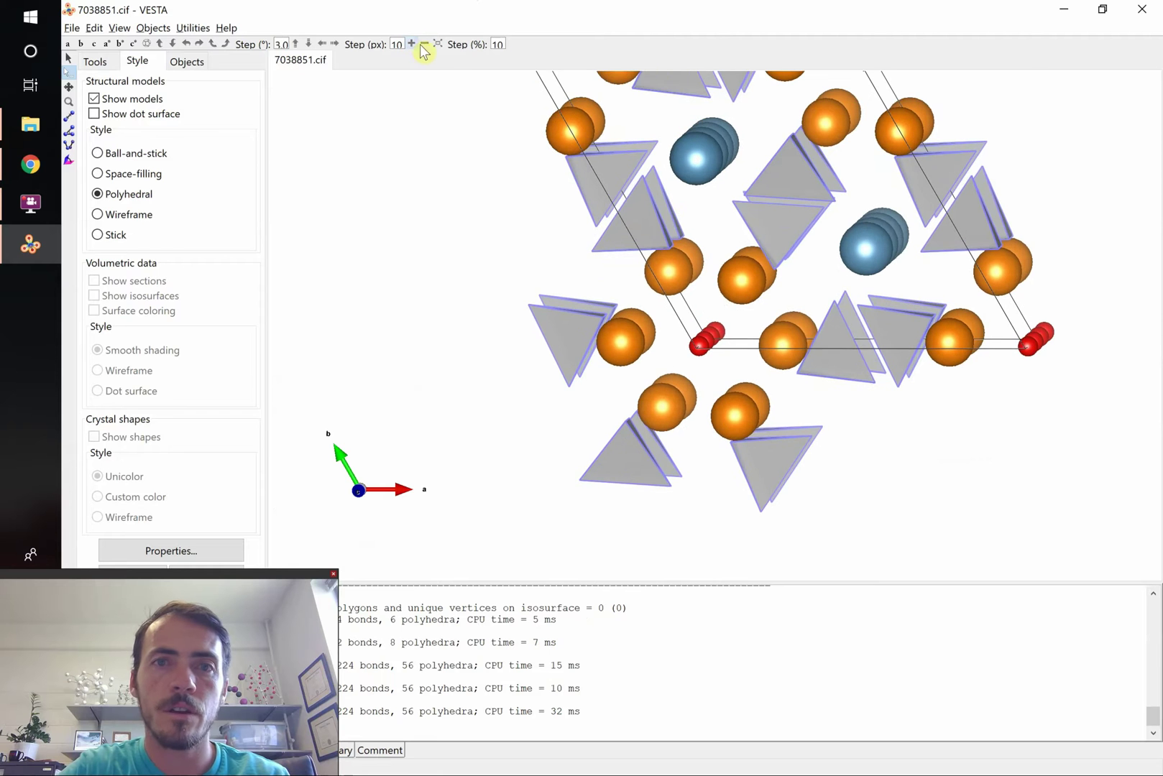
pyautogui.click(308, 44)
pyautogui.click(308, 43)
pyautogui.click(308, 44)
pyautogui.click(308, 44)
pyautogui.click(308, 44)
pyautogui.click(308, 44)
pyautogui.click(307, 45)
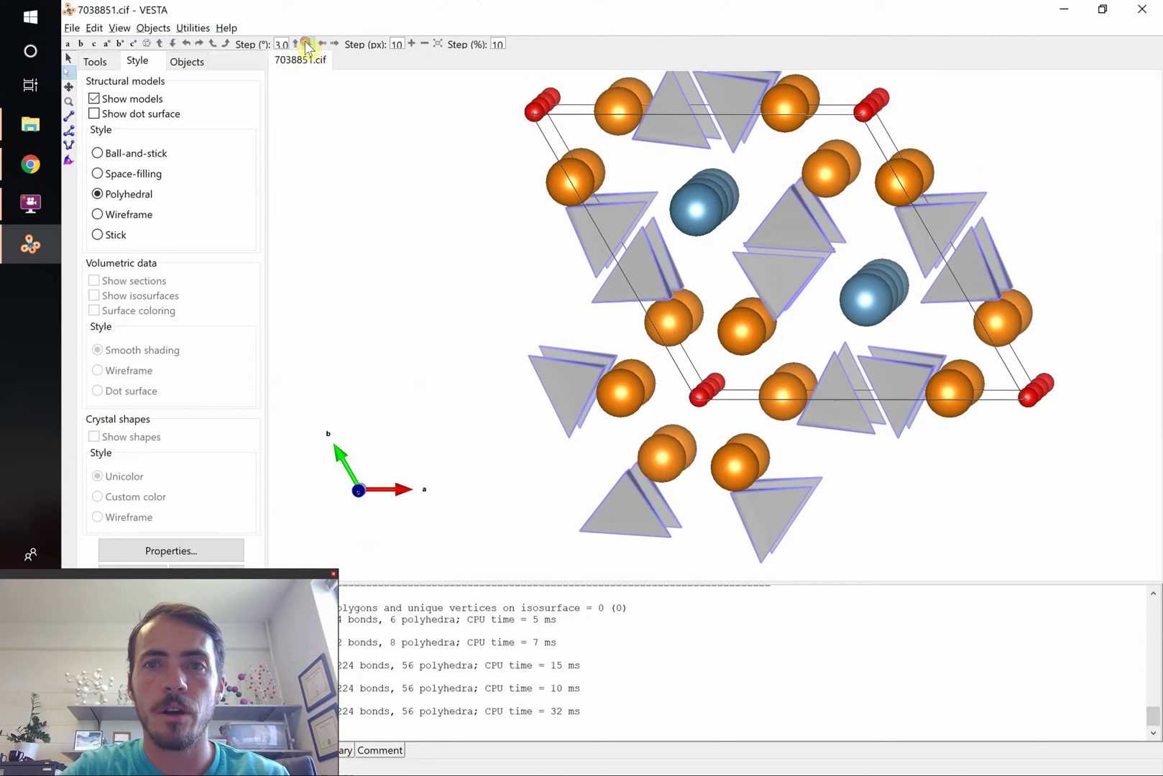
pyautogui.click(307, 44)
pyautogui.click(307, 45)
pyautogui.click(307, 44)
pyautogui.click(307, 45)
pyautogui.click(307, 45)
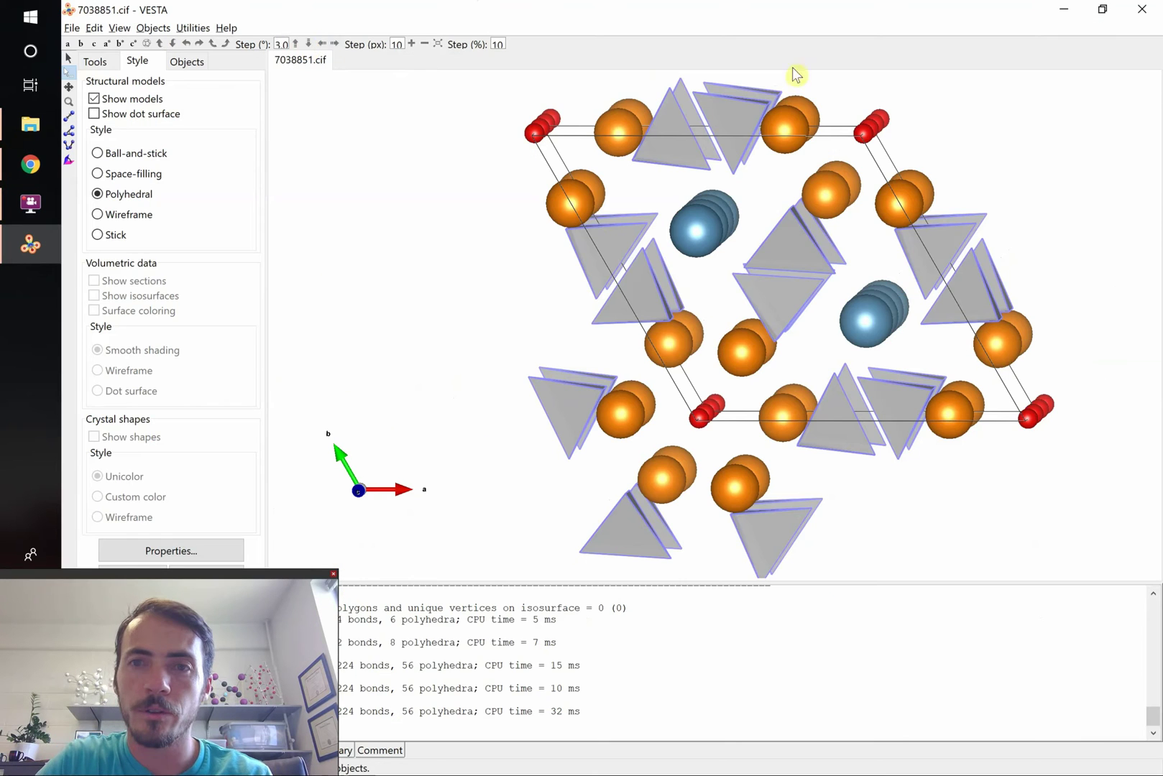
# Show one SiO4 tetrahedron's bond data and tilt the structure to reveal depth along c
pyautogui.click(828, 240)
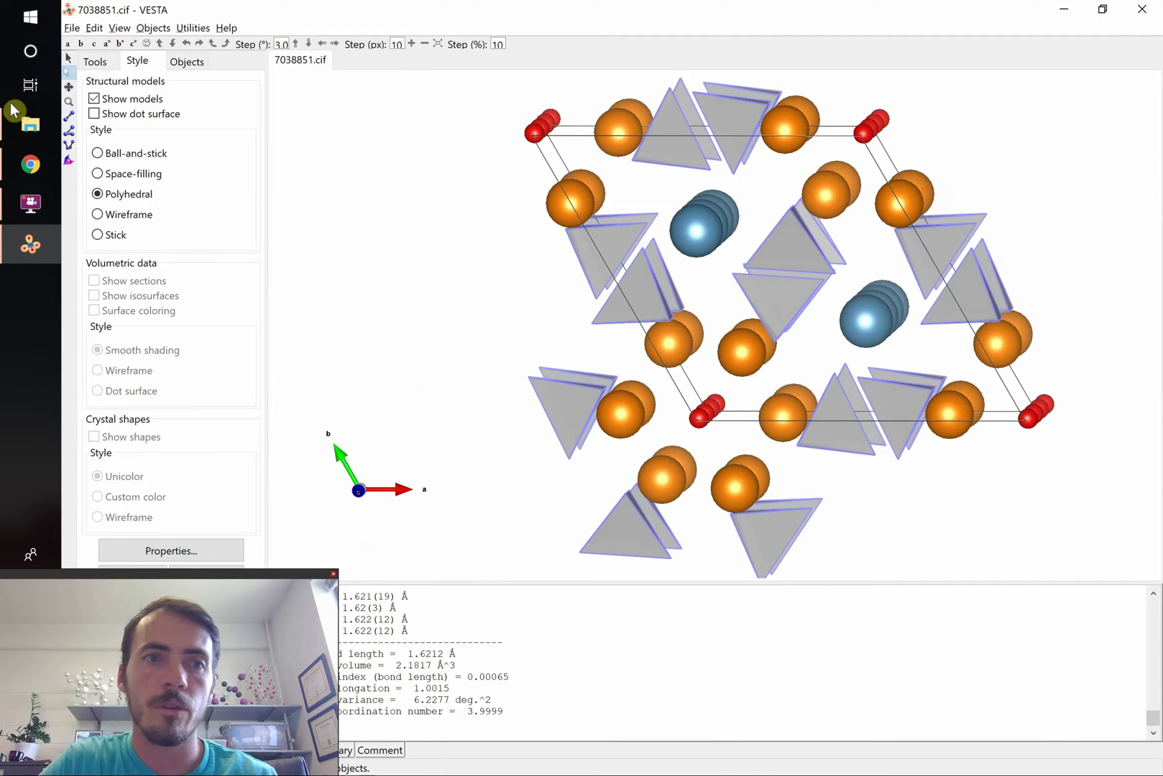
pyautogui.click(68, 57)
pyautogui.moveTo(991, 353); pyautogui.dragTo(965, 377)
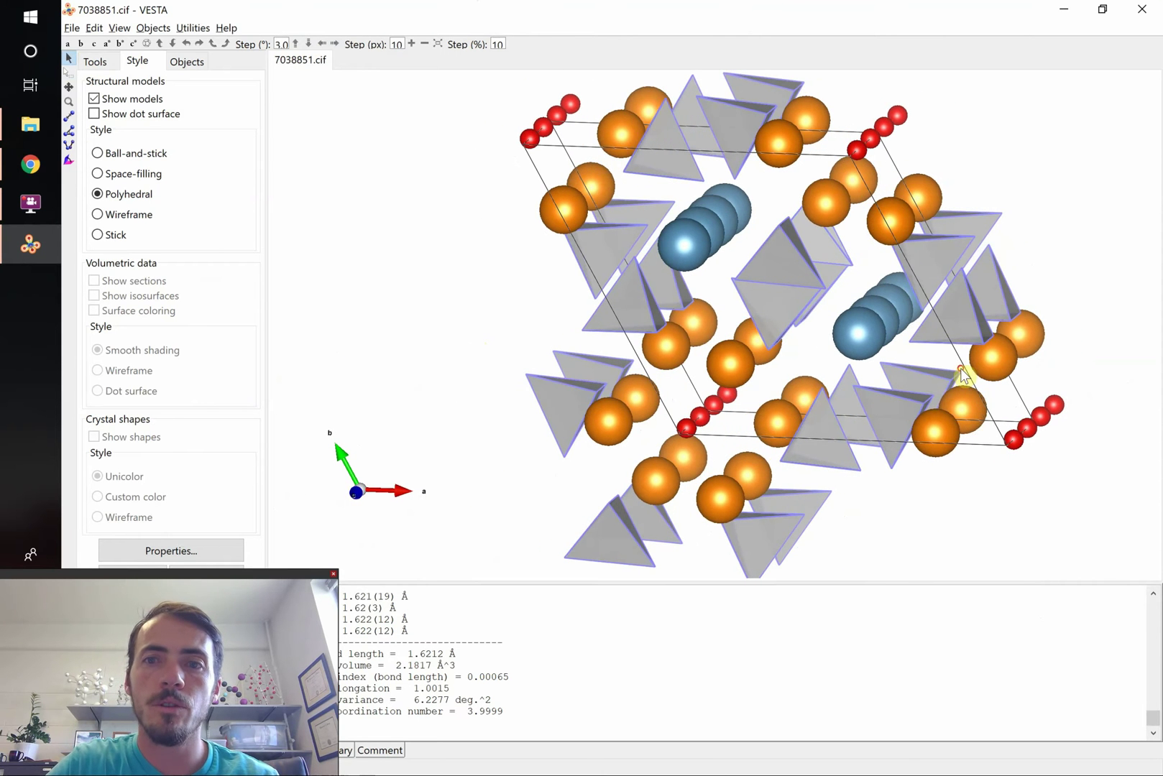
pyautogui.moveTo(186, 570); pyautogui.dragTo(172, 592)
# Set the boundary z range to -0.01 through 1.01 and apply it
pyautogui.click(137, 577)
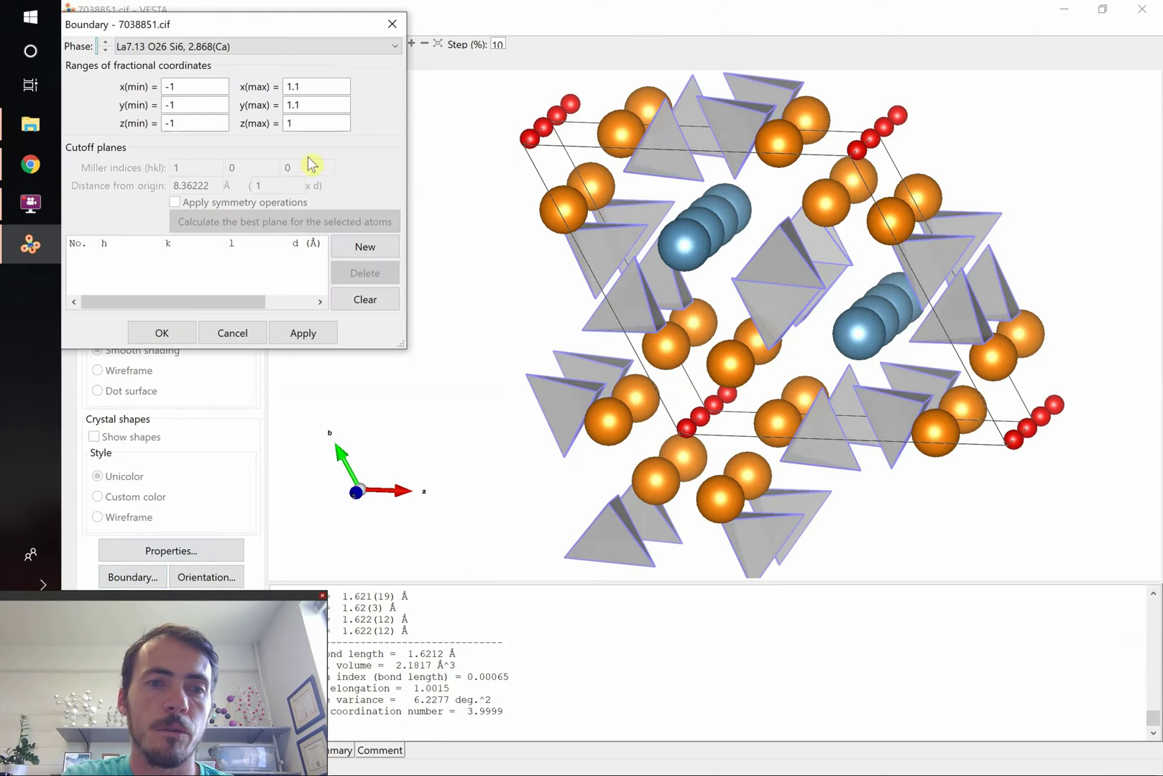
pyautogui.doubleClick(195, 123)
pyautogui.write('0')
pyautogui.click(317, 123)
pyautogui.write('.01')
pyautogui.doubleClick(191, 123)
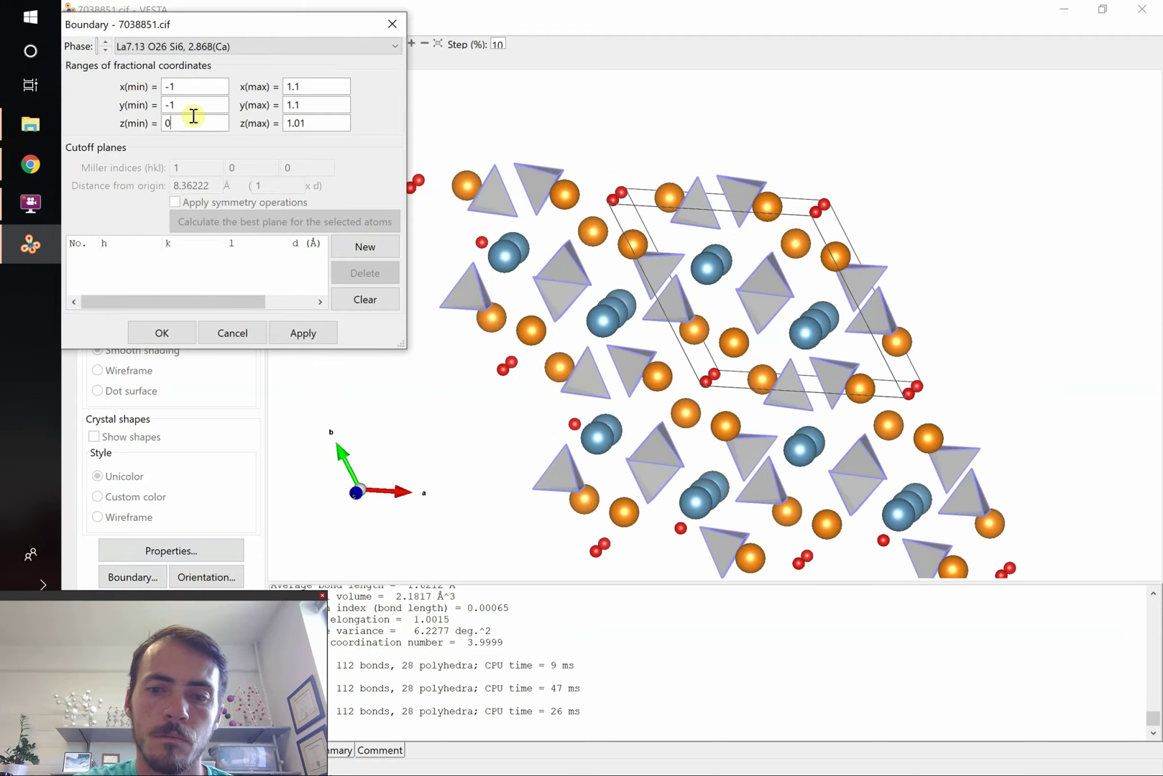
pyautogui.write('-0.01')
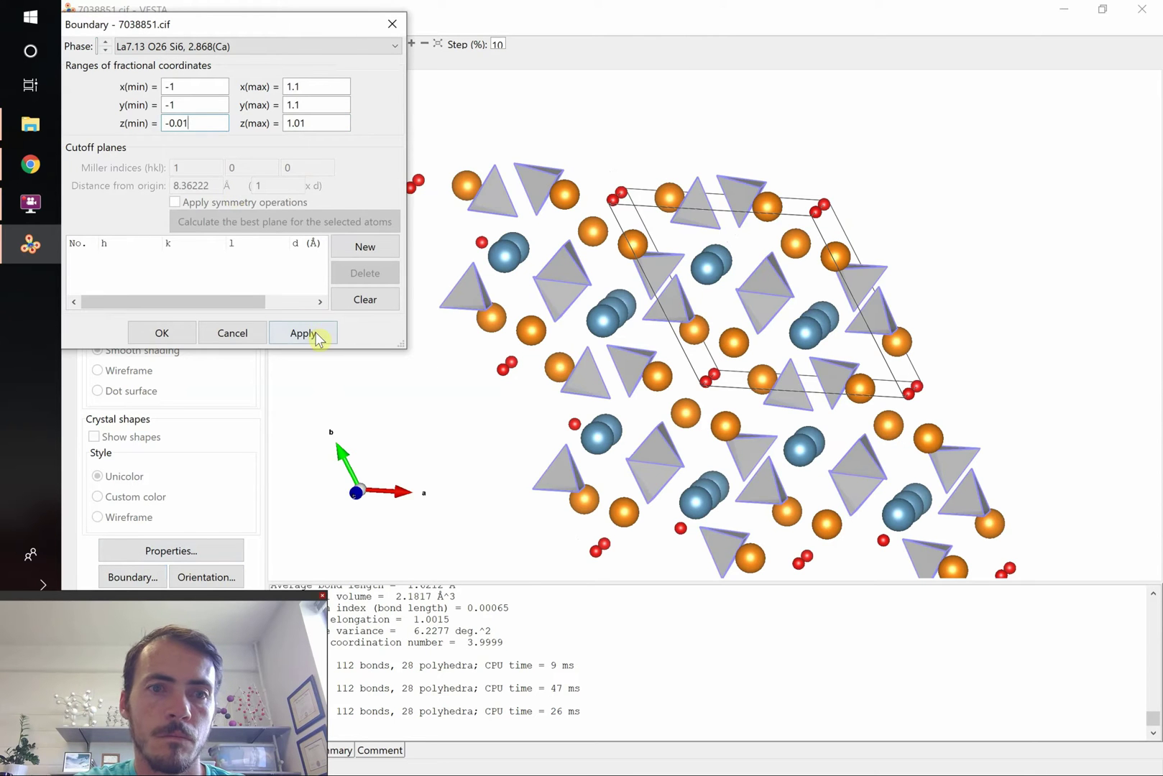
pyautogui.click(305, 333)
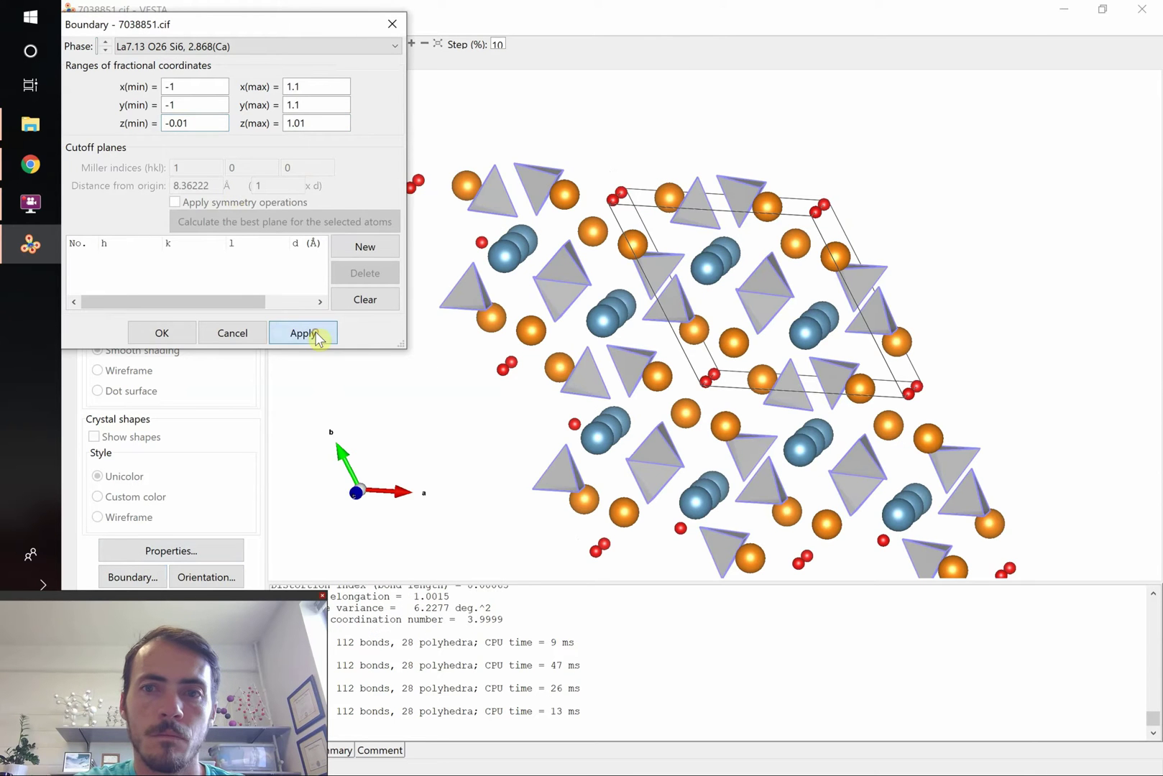
pyautogui.click(180, 332)
# Delete the outer atoms at upper-left, left, lower-left, lower-right and along the bottom row
pyautogui.moveTo(369, 156); pyautogui.dragTo(600, 332)
pyautogui.press('Delete')
pyautogui.moveTo(568, 521); pyautogui.dragTo(569, 524)
pyautogui.press('Delete')
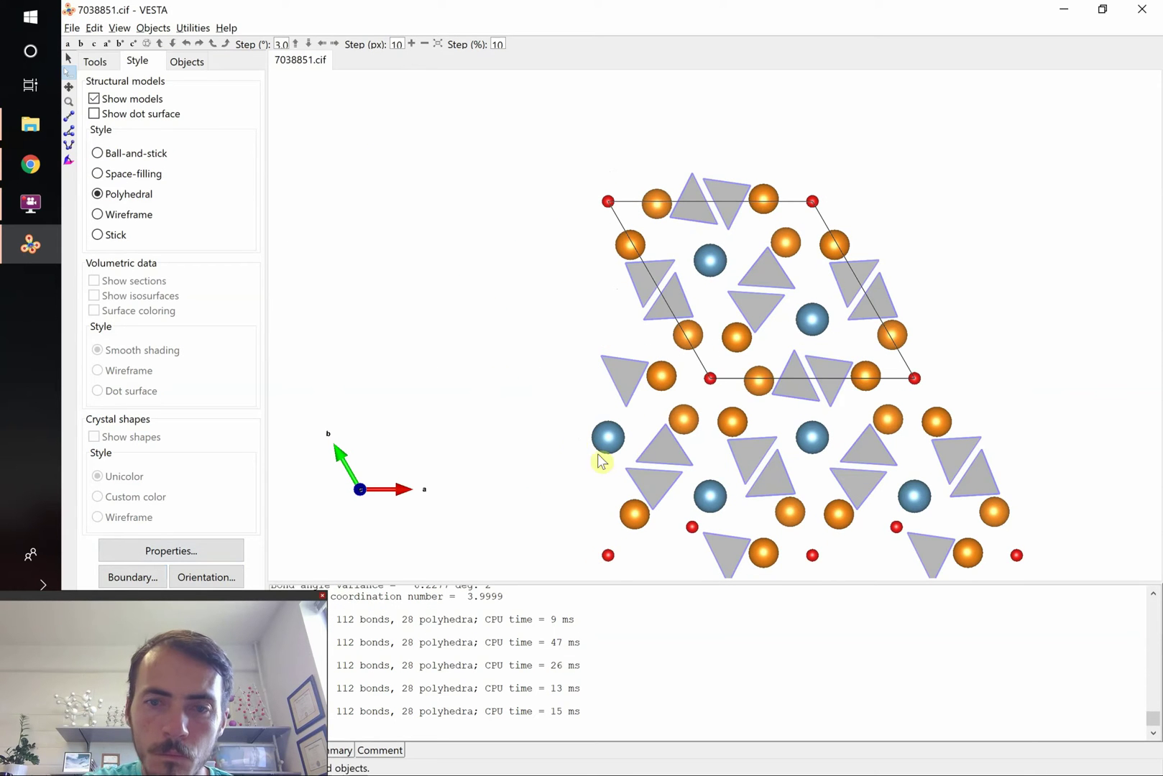
pyautogui.moveTo(565, 433); pyautogui.dragTo(631, 566)
pyautogui.press('Delete')
pyautogui.moveTo(1002, 411); pyautogui.dragTo(786, 533)
pyautogui.press('Delete')
pyautogui.moveTo(1040, 496); pyautogui.dragTo(685, 568)
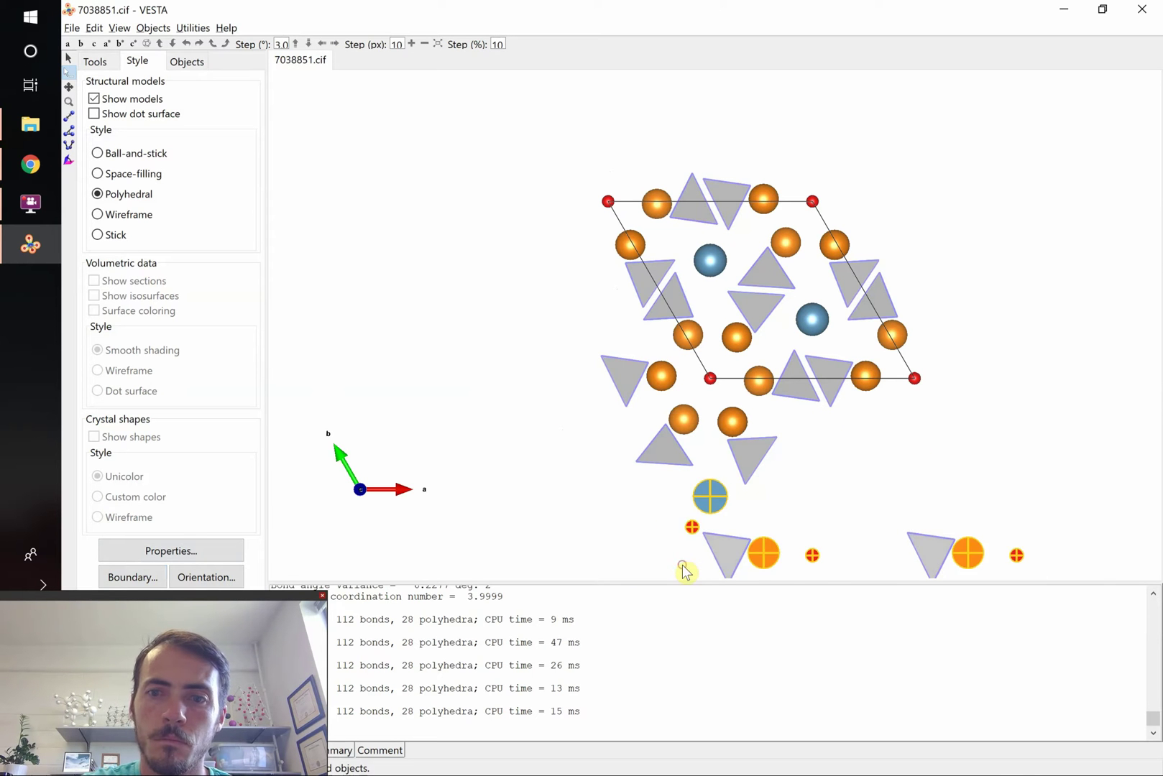
pyautogui.press('Delete')
# Tilt the unit cell slightly out of plane, checking against the reference figure
pyautogui.hotkey('alt', 'Tab')
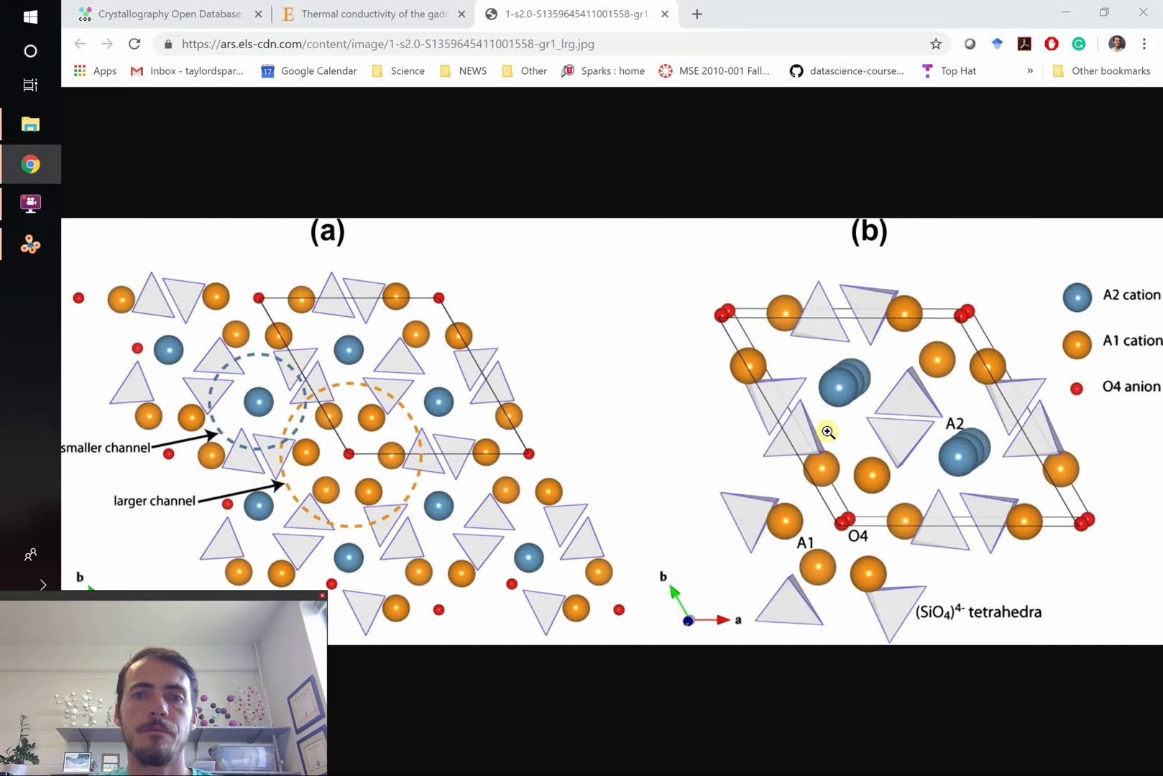
pyautogui.hotkey('alt', 'Tab')
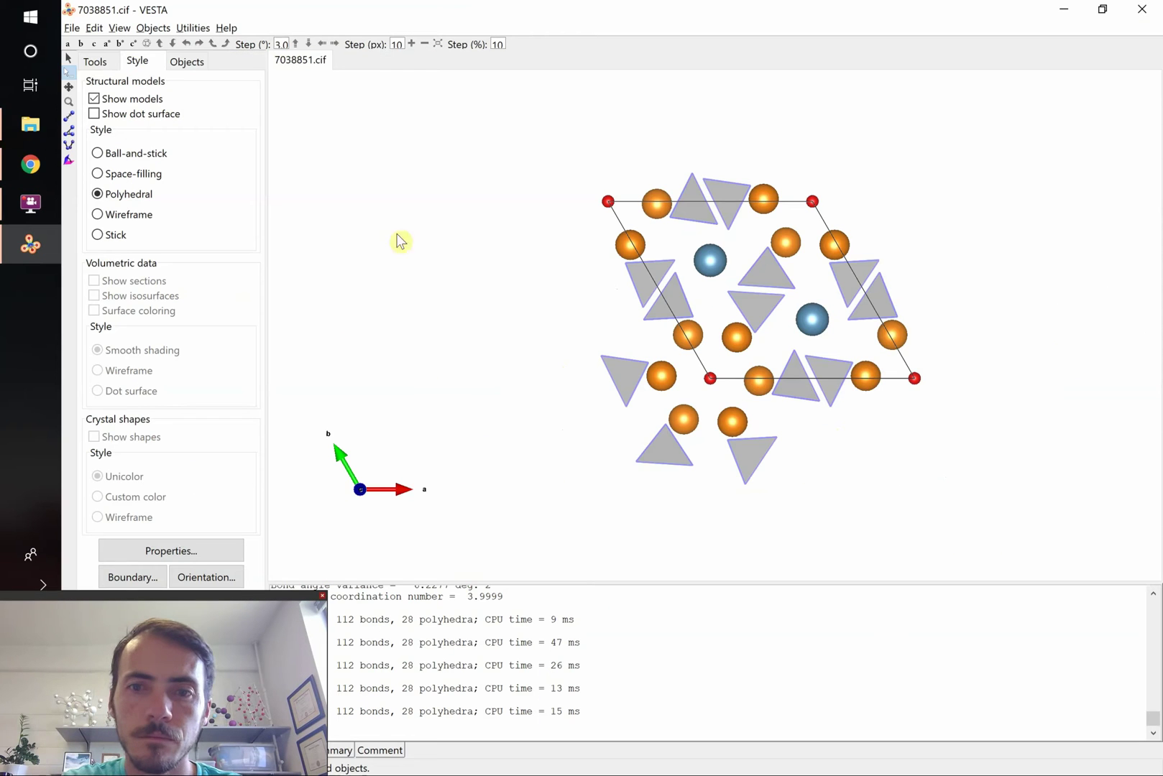
pyautogui.click(70, 59)
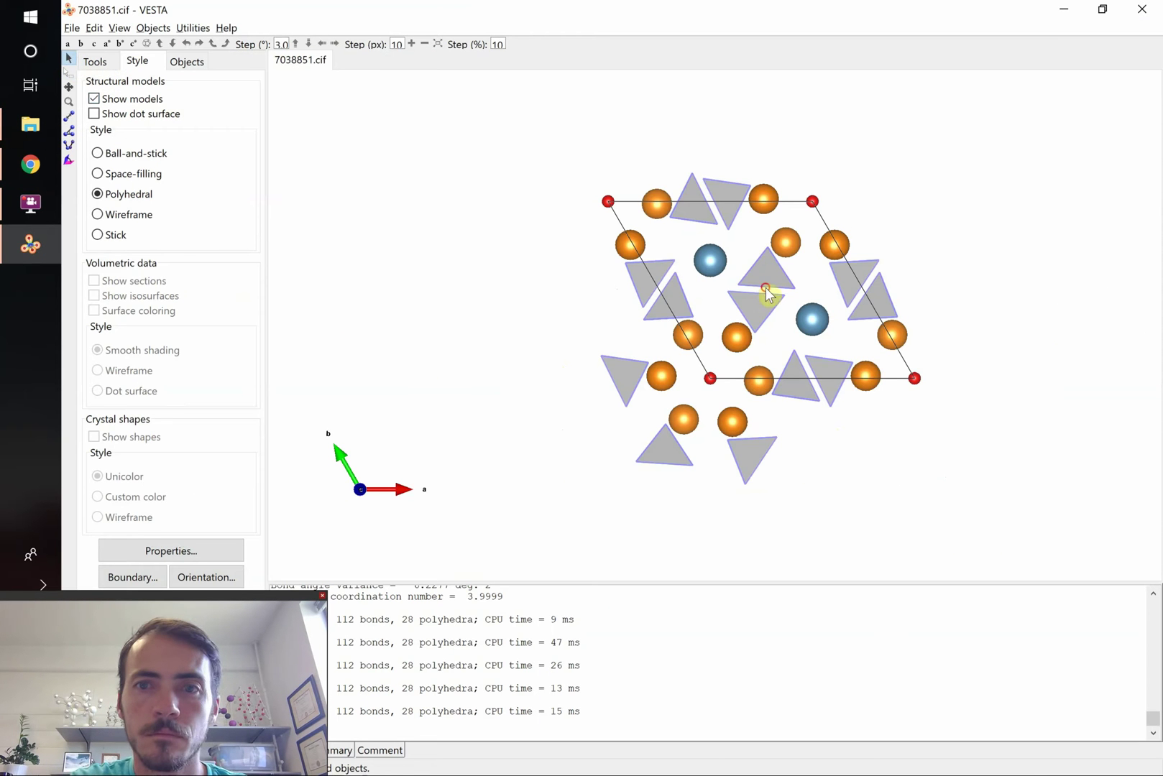
pyautogui.moveTo(769, 293)
pyautogui.mouseDown()
pyautogui.moveTo(741, 311)
pyautogui.moveTo(757, 305)
pyautogui.mouseUp()
pyautogui.hotkey('alt', 'Tab')
pyautogui.hotkey('alt', 'Tab')
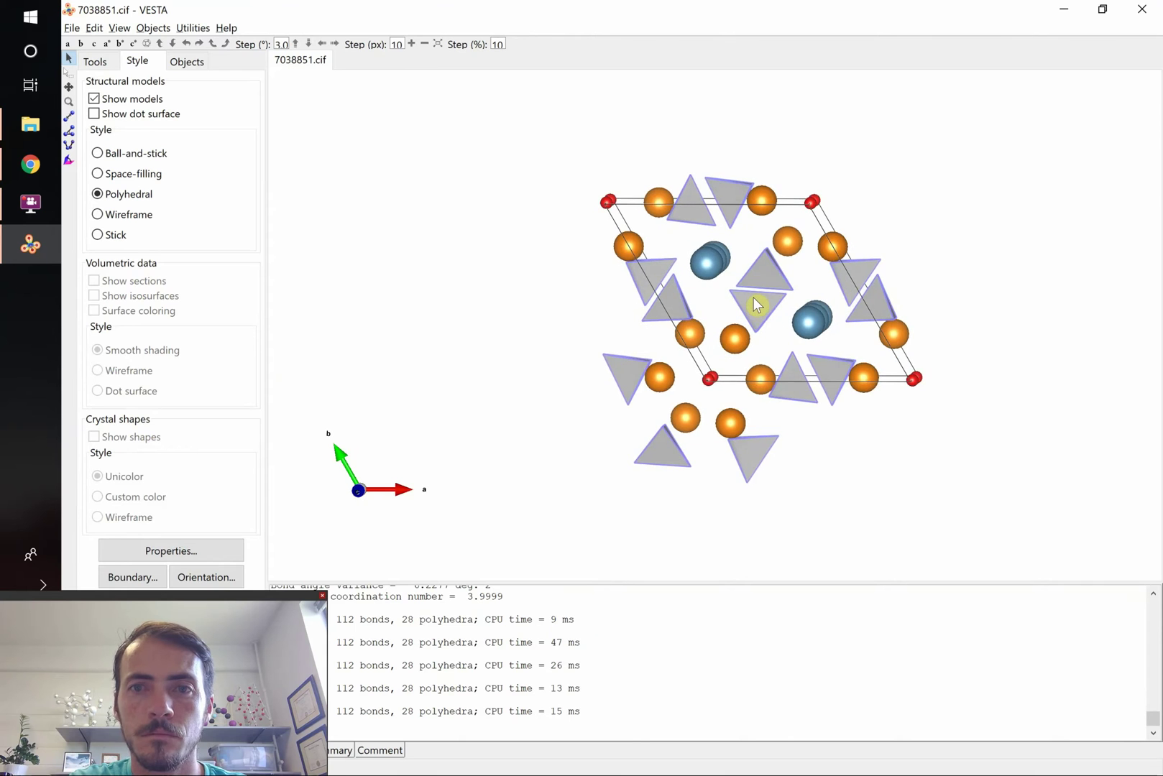
pyautogui.hotkey('alt', 'Tab')
pyautogui.hotkey('alt', 'Tab')
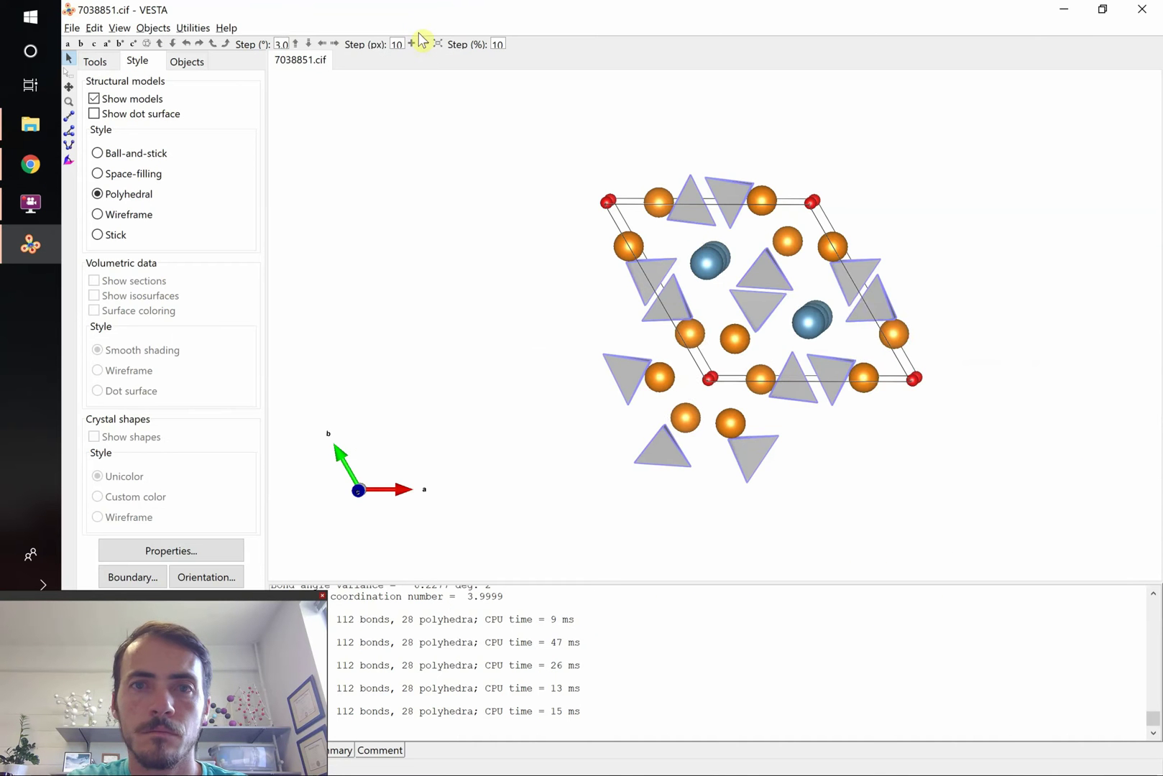
# Zoom in two steps, shift the cell left, and compare with panel (b)
pyautogui.click(412, 45)
pyautogui.click(412, 44)
pyautogui.click(412, 45)
pyautogui.click(412, 45)
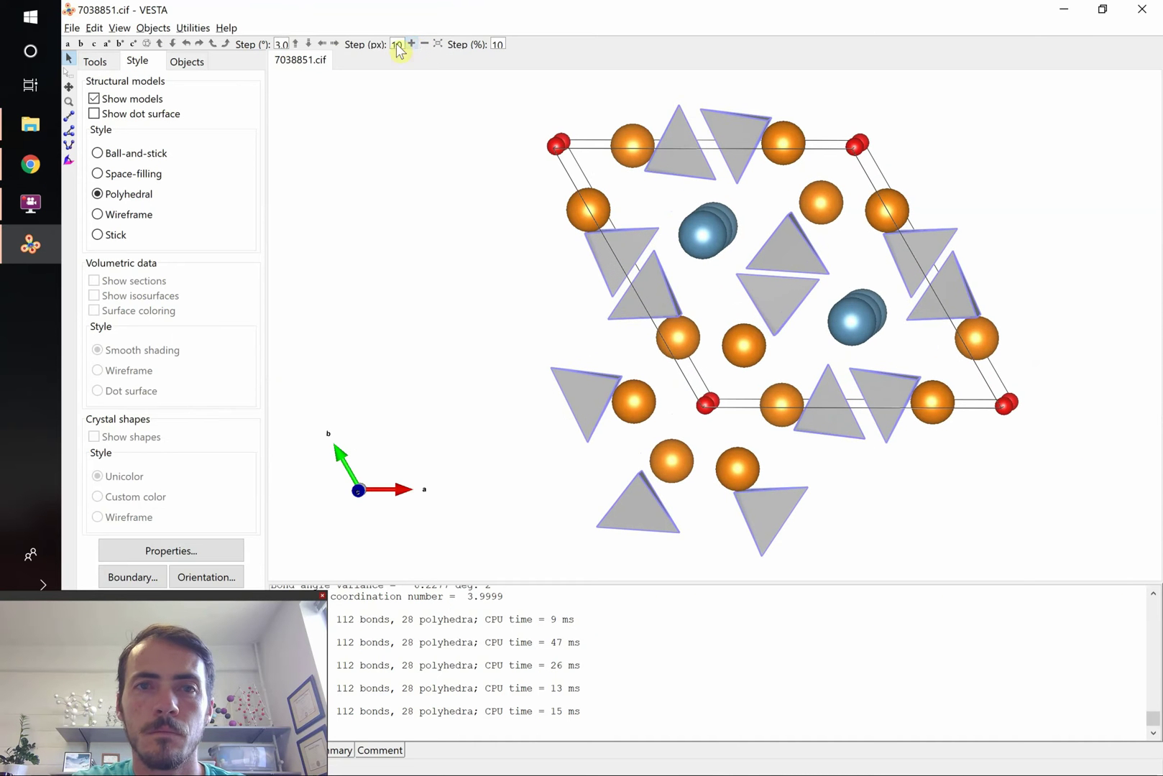
pyautogui.click(321, 45)
pyautogui.click(321, 45)
pyautogui.click(321, 44)
pyautogui.click(322, 45)
pyautogui.click(321, 44)
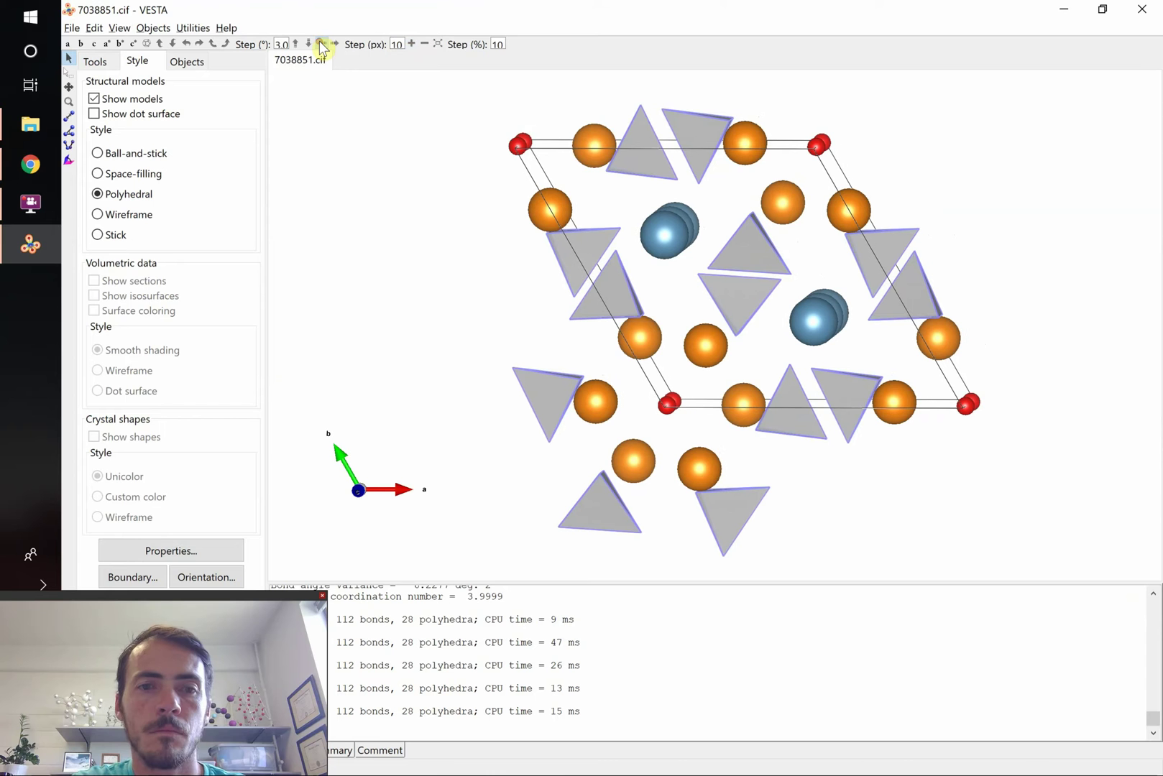
pyautogui.click(321, 45)
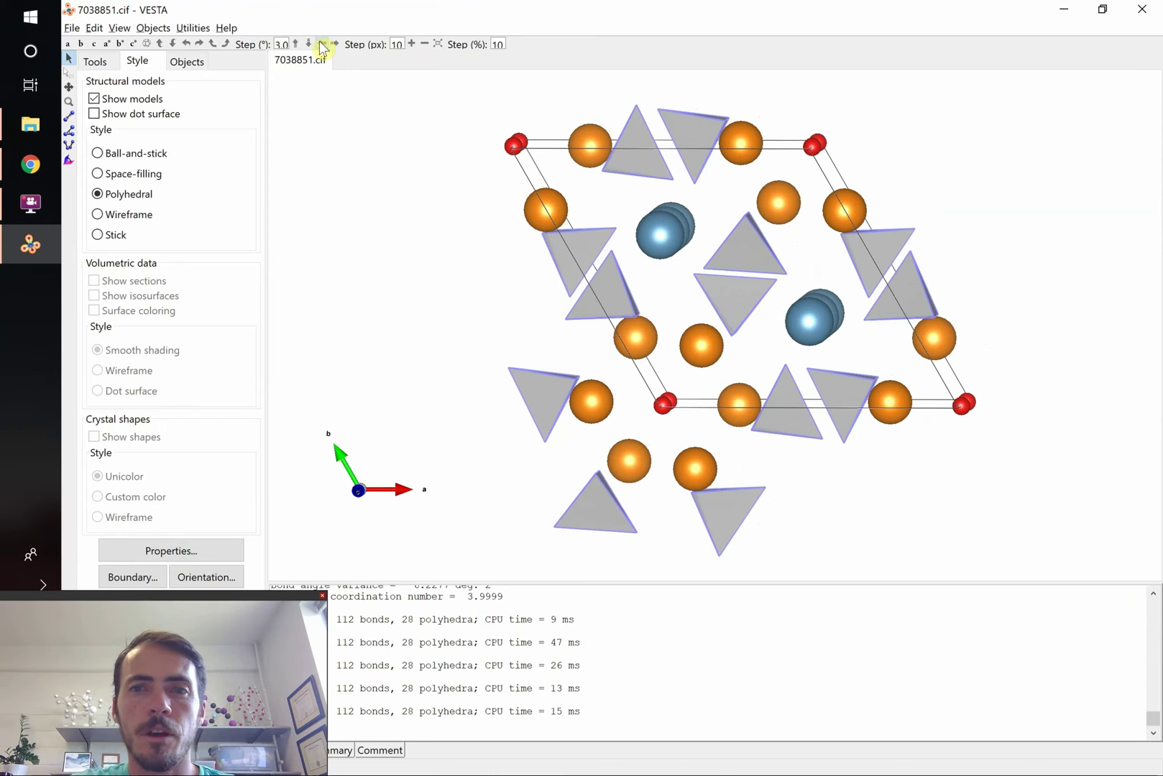
pyautogui.hotkey('alt', 'Tab')
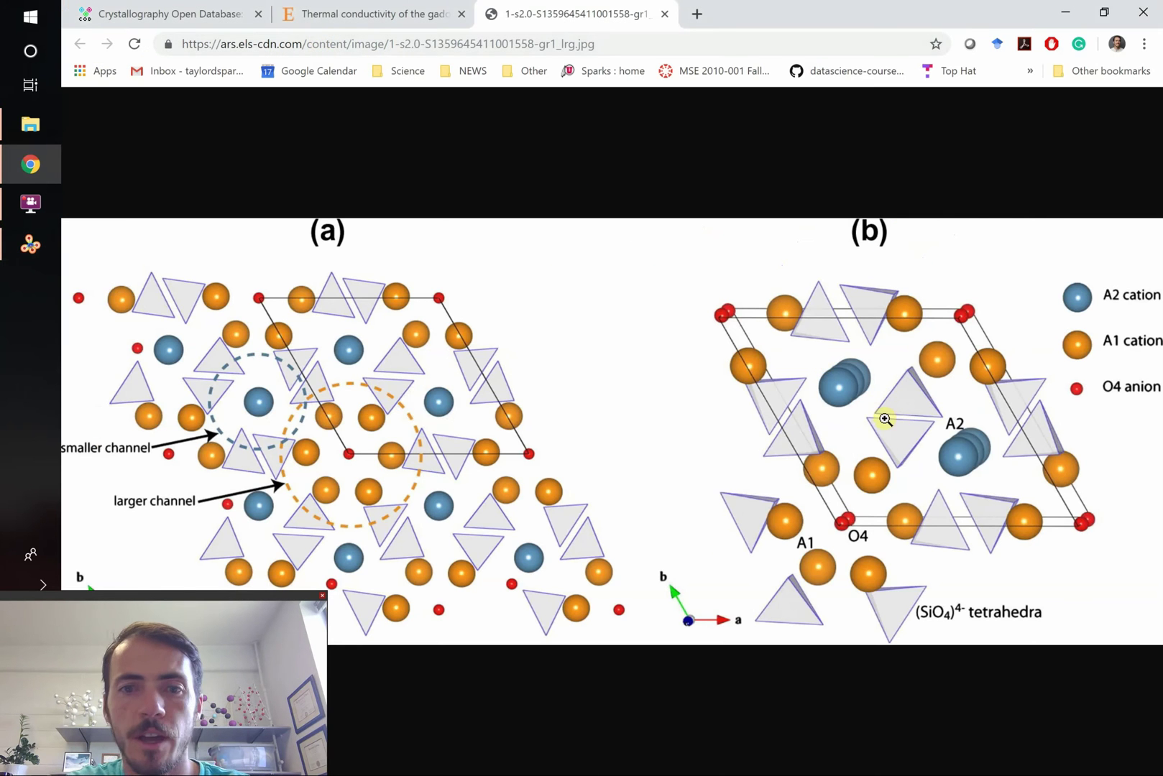
pyautogui.hotkey('alt', 'Tab')
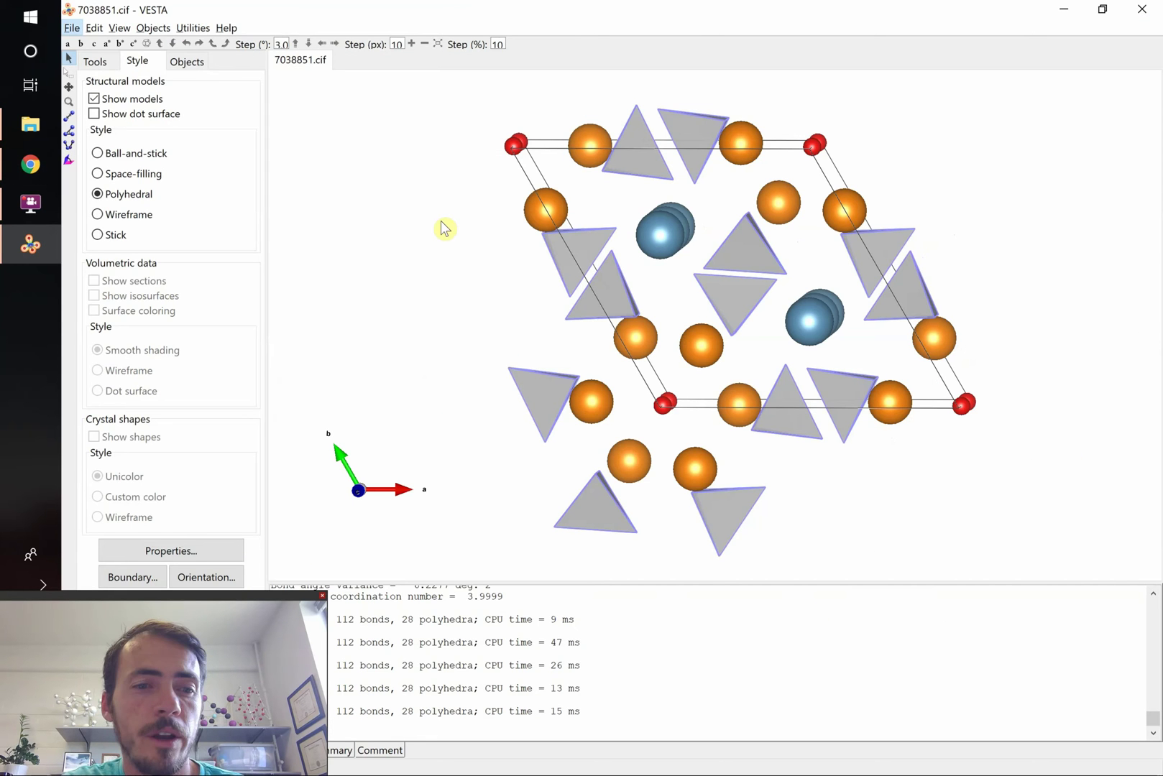
# Check the File menu, then leave the reference figure in front of VESTA
pyautogui.click(72, 27)
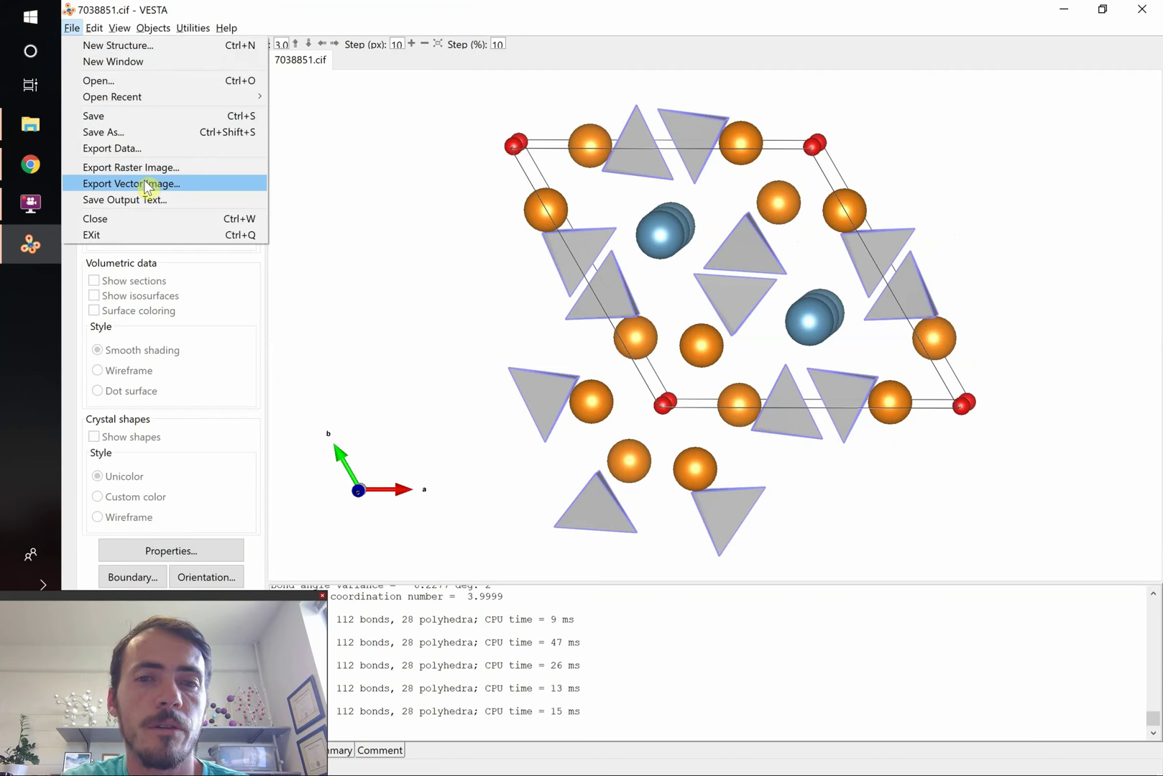
pyautogui.hotkey('alt', 'Tab')
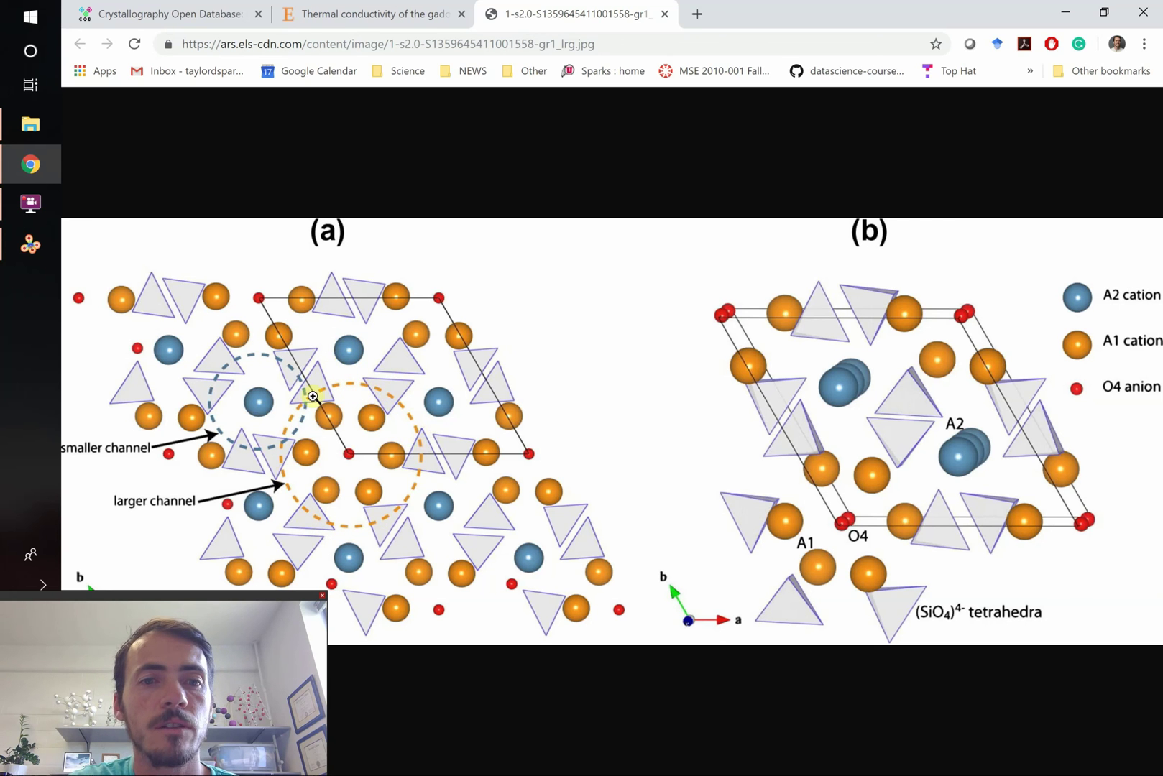
pyautogui.hotkey('alt', 'Tab')
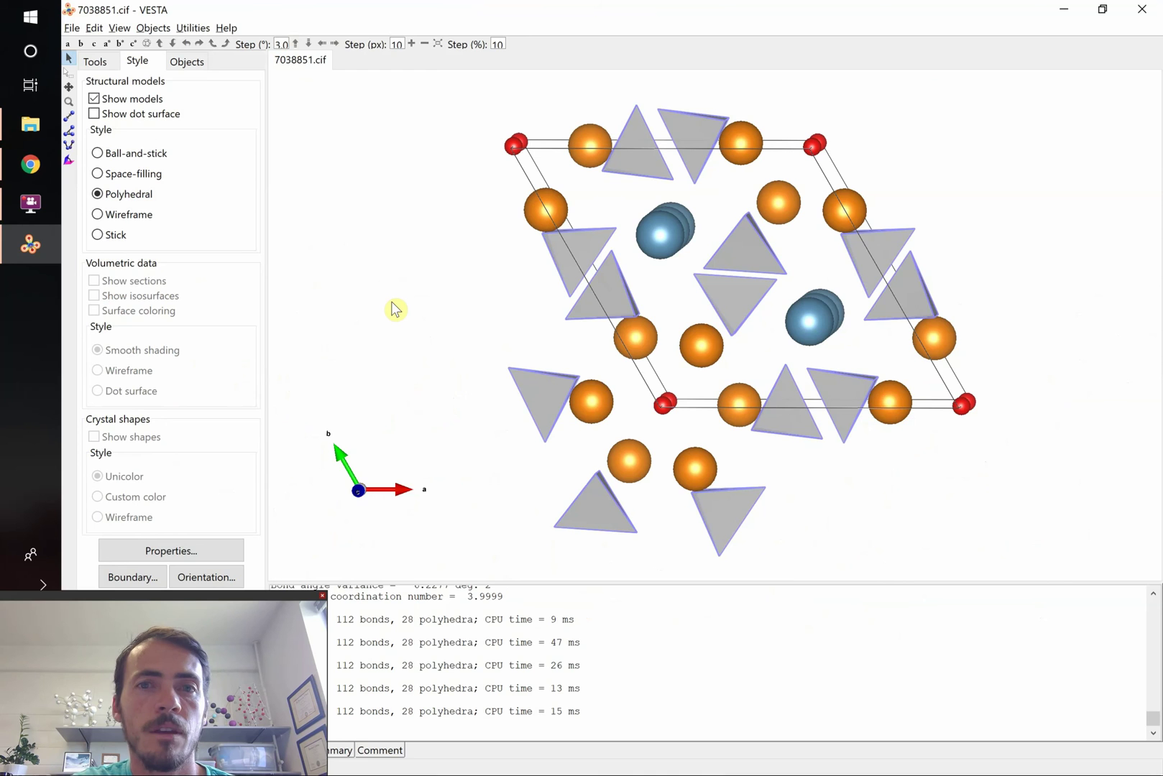
pyautogui.hotkey('alt', 'Tab')
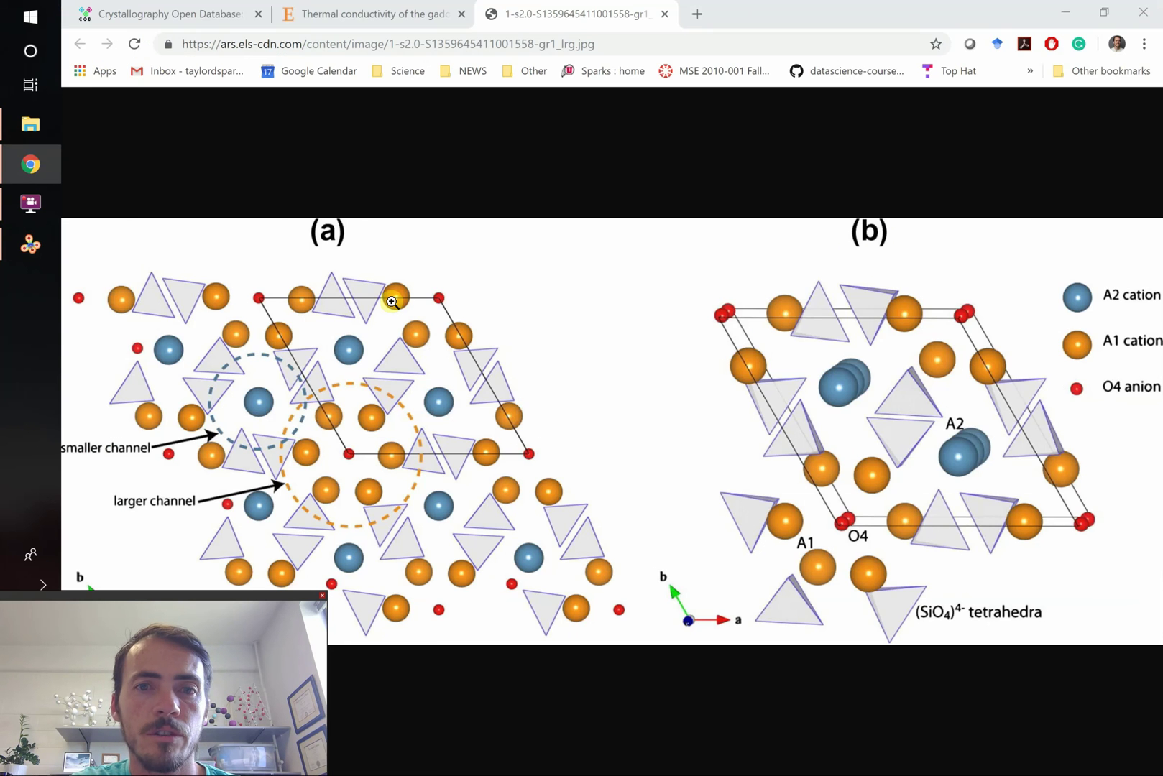